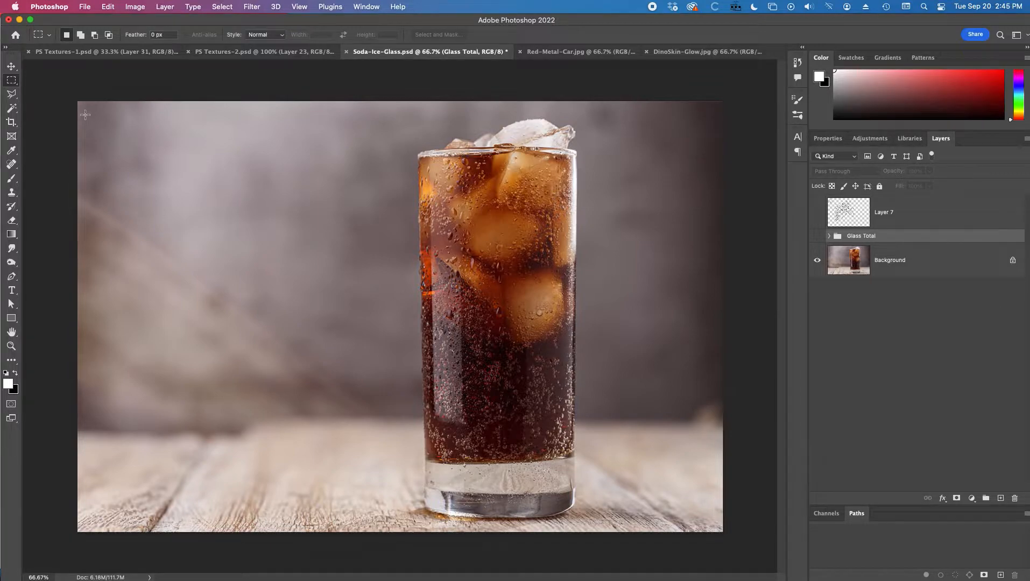
Step: Select the whole canvas and sample a gray tone from the photo's upper-right background as the foreground color
{"action": "left_click_drag", "start_coordinate": [95, 110], "coordinate": [736, 529]}
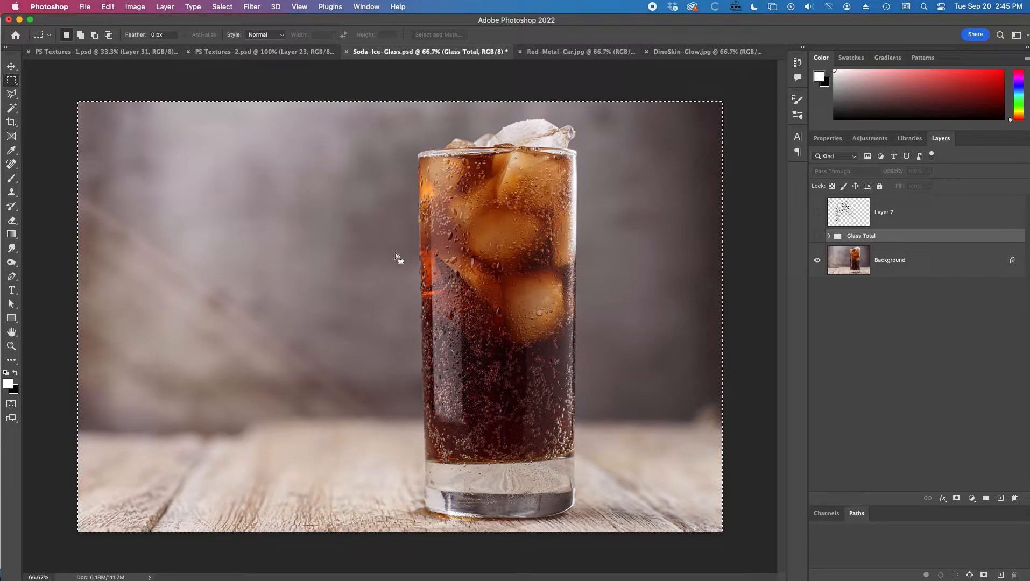
{"action": "key", "text": "i"}
{"action": "left_click", "coordinate": [668, 127]}
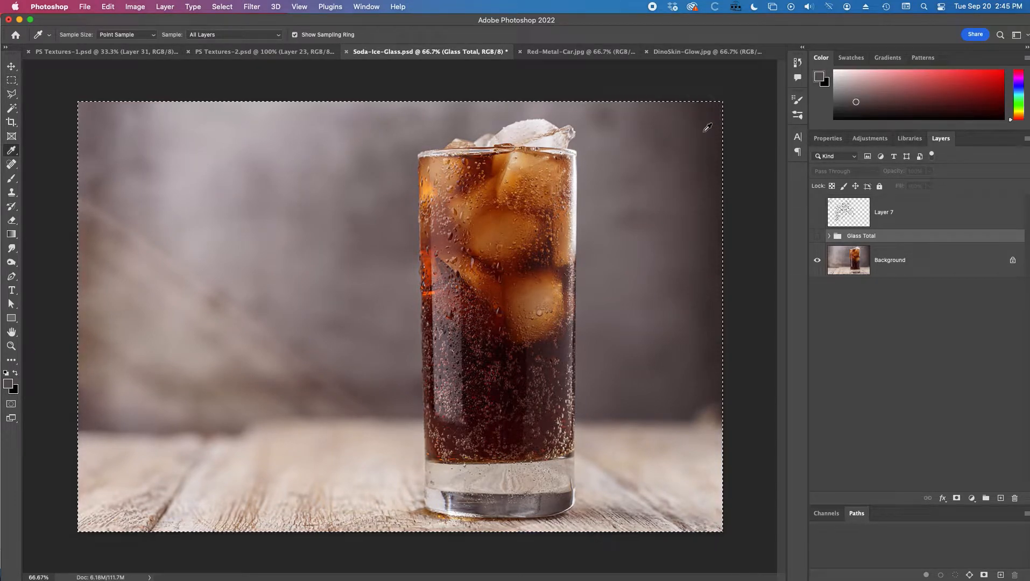
{"action": "left_click", "coordinate": [717, 115]}
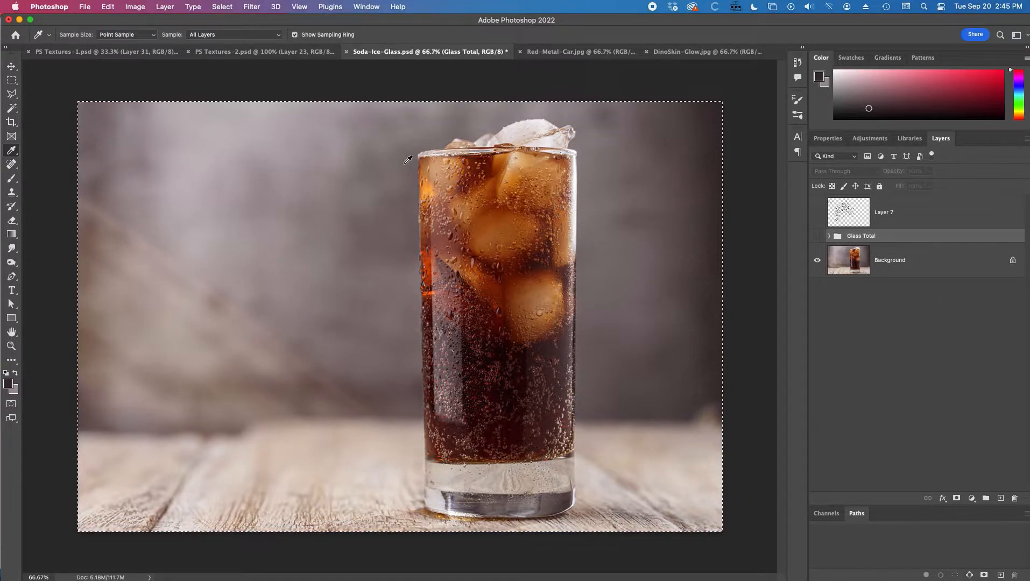
Step: Add a new empty layer above the Glass Total group
{"action": "left_click", "coordinate": [253, 6]}
{"action": "left_click", "coordinate": [247, 4]}
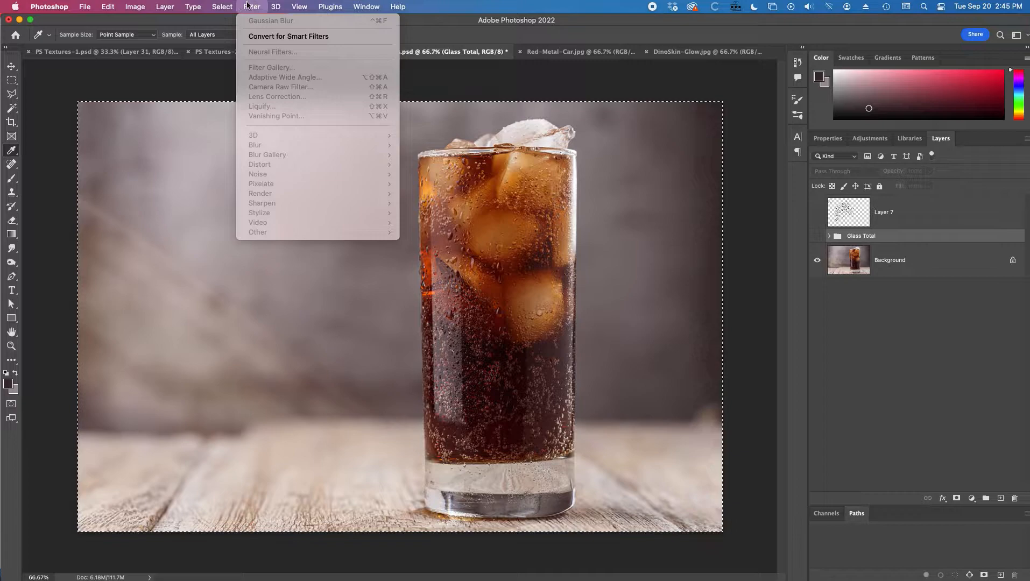
{"action": "left_click", "coordinate": [987, 498]}
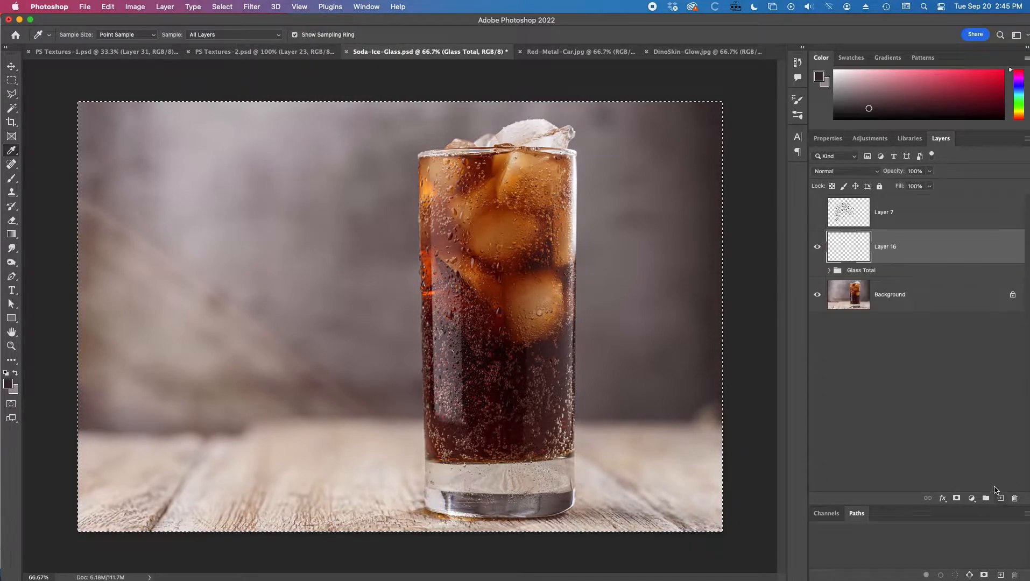
Step: Fill the new layer with the Render Clouds filter
{"action": "left_click", "coordinate": [256, 4]}
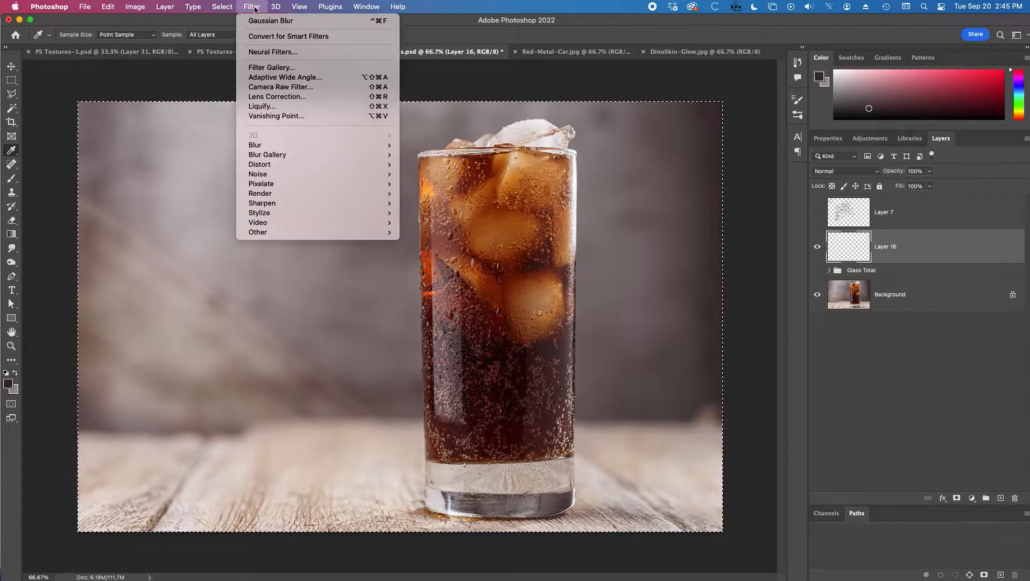
{"action": "mouse_move", "coordinate": [281, 174]}
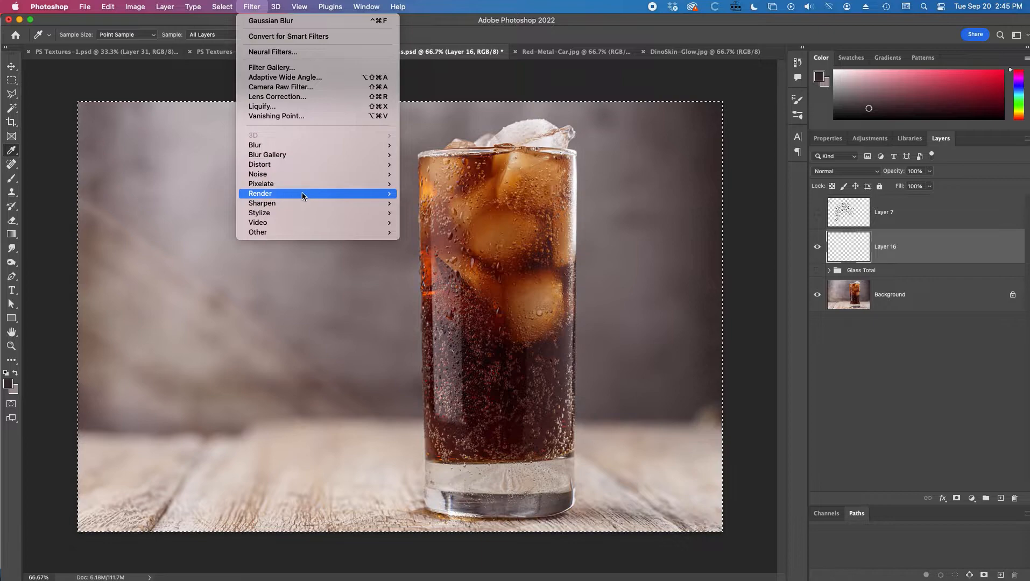
{"action": "mouse_move", "coordinate": [305, 194]}
{"action": "left_click", "coordinate": [421, 228]}
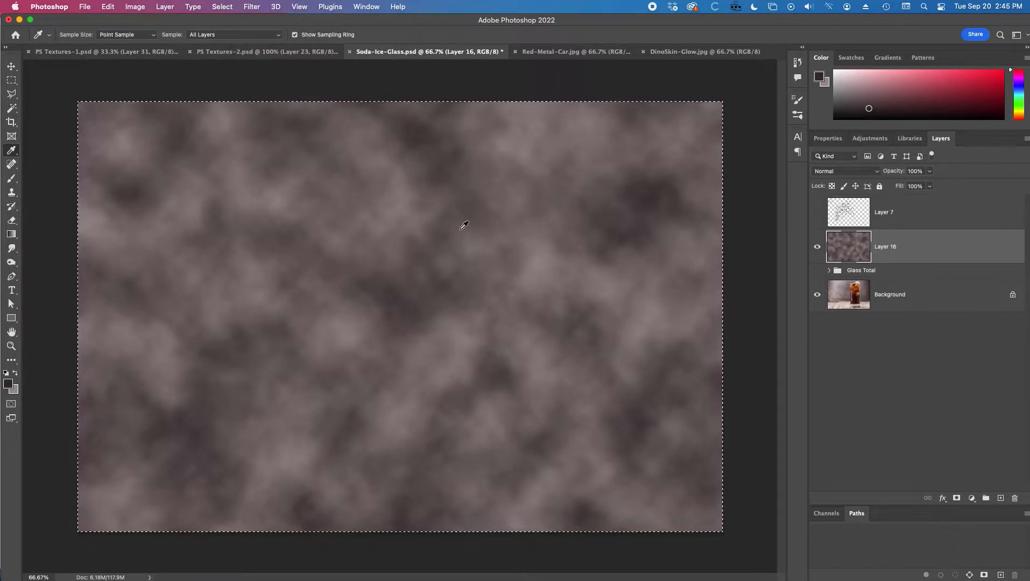
Step: Toggle the clouds layer's visibility to compare it with the photo
{"action": "left_click", "coordinate": [817, 246]}
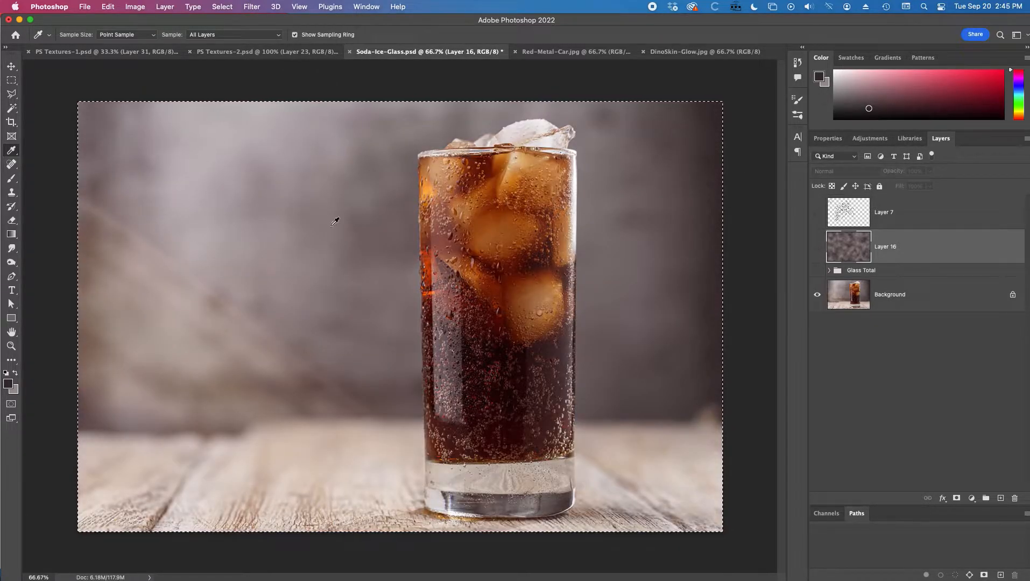
{"action": "left_click", "coordinate": [817, 247]}
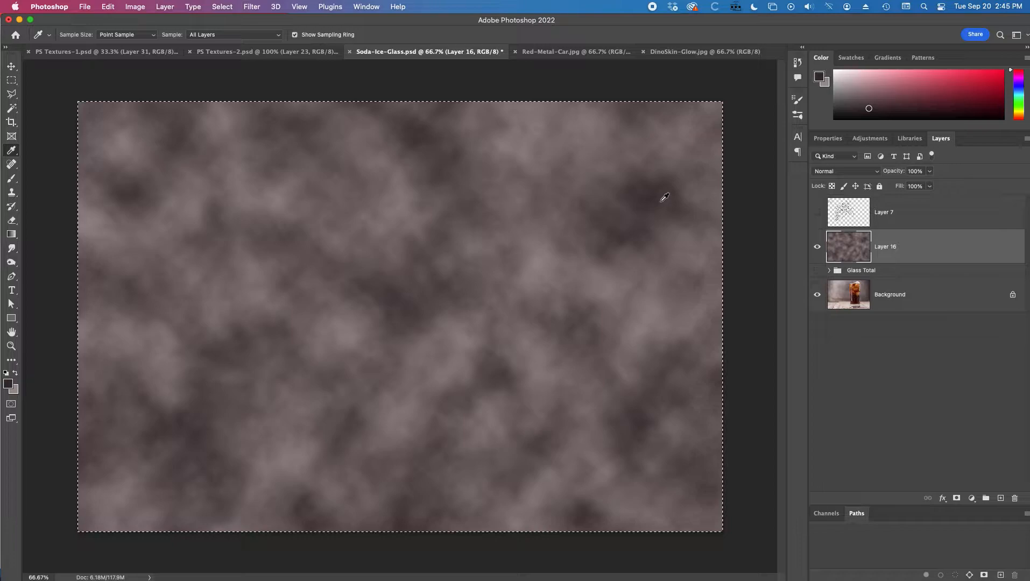
{"action": "left_click", "coordinate": [818, 247]}
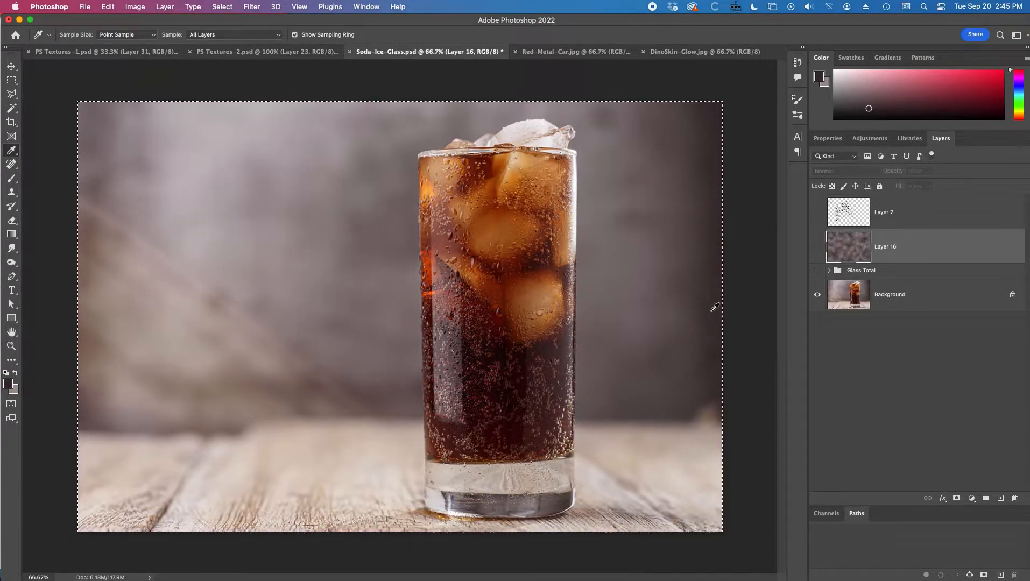
{"action": "left_click", "coordinate": [817, 249]}
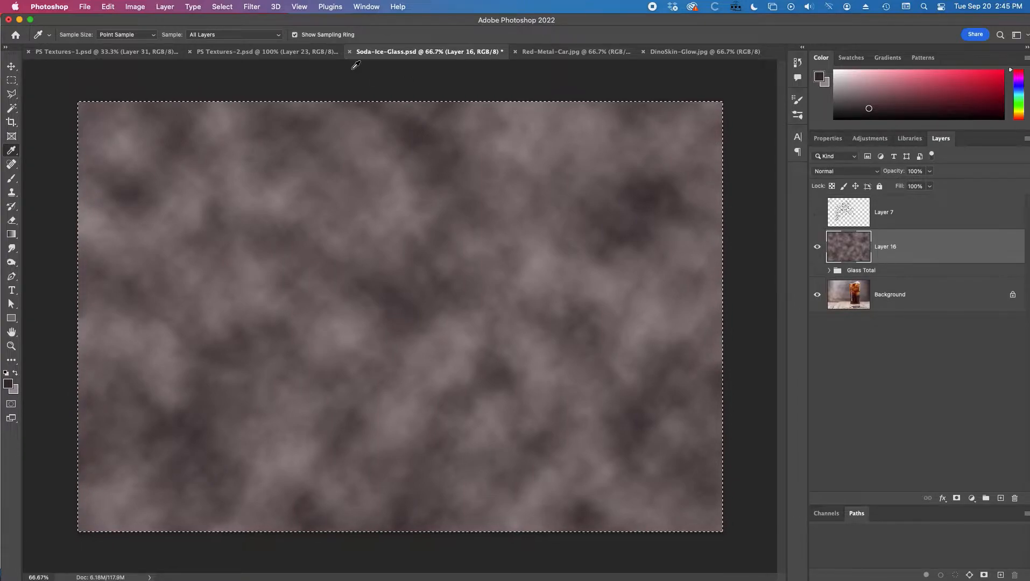
Step: Deselect the canvas
{"action": "left_click", "coordinate": [252, 7]}
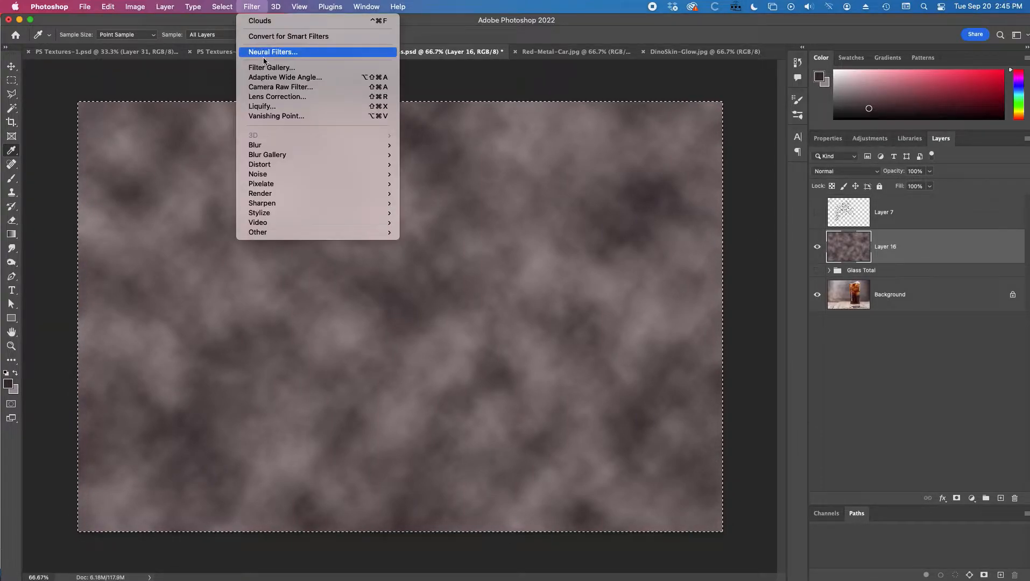
{"action": "left_click", "coordinate": [637, 91]}
{"action": "key", "text": "super+d"}
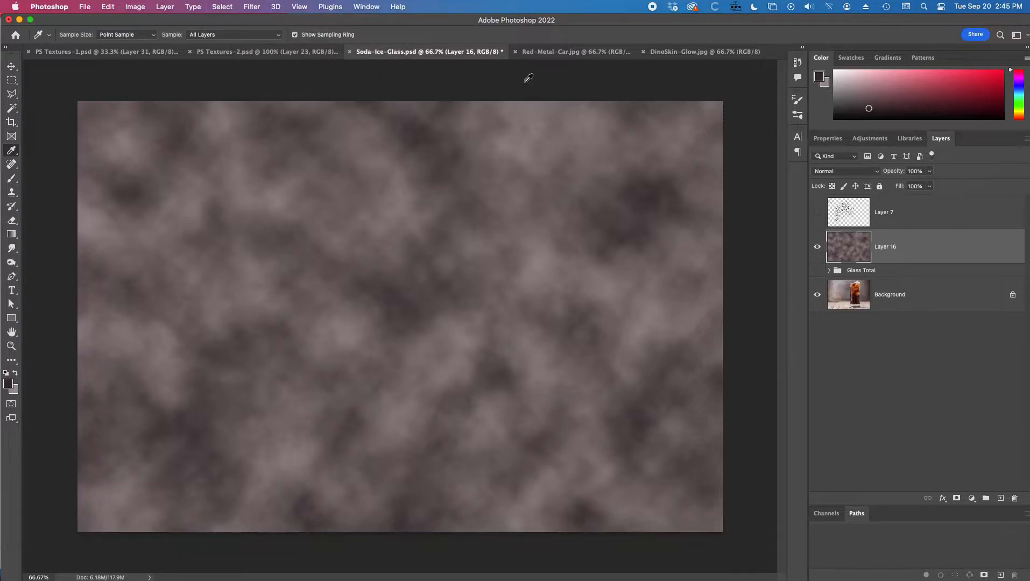
Step: Apply a Gaussian Blur with a radius of about 44.4 pixels to the clouds layer
{"action": "left_click", "coordinate": [261, 5]}
{"action": "mouse_move", "coordinate": [311, 145]}
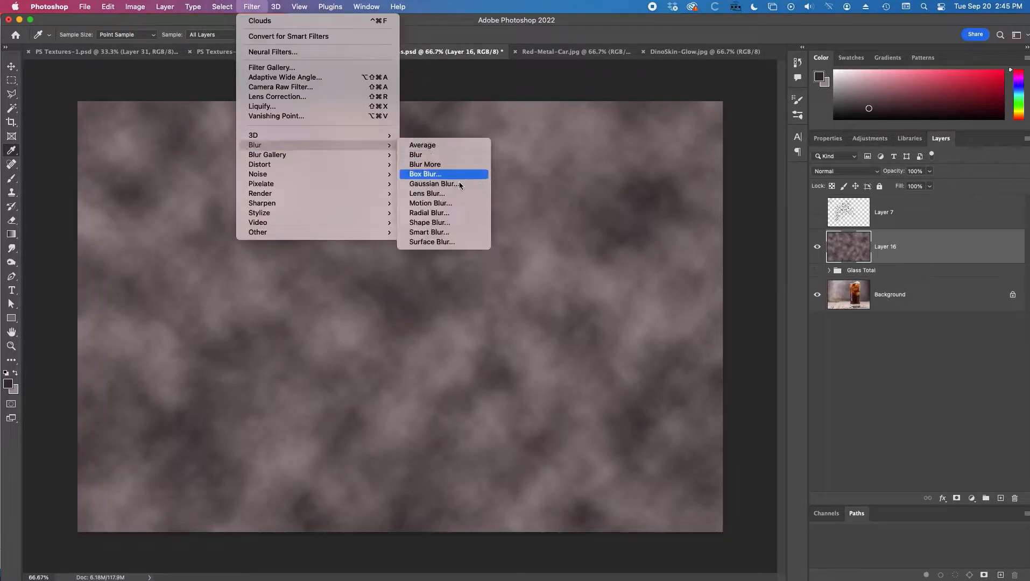
{"action": "left_click", "coordinate": [452, 183]}
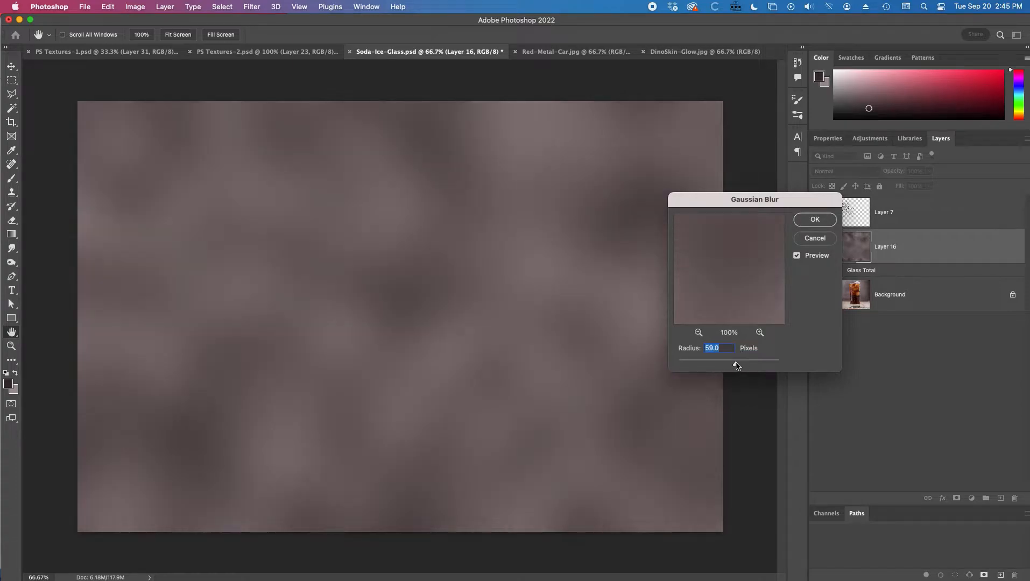
{"action": "left_click", "coordinate": [729, 363]}
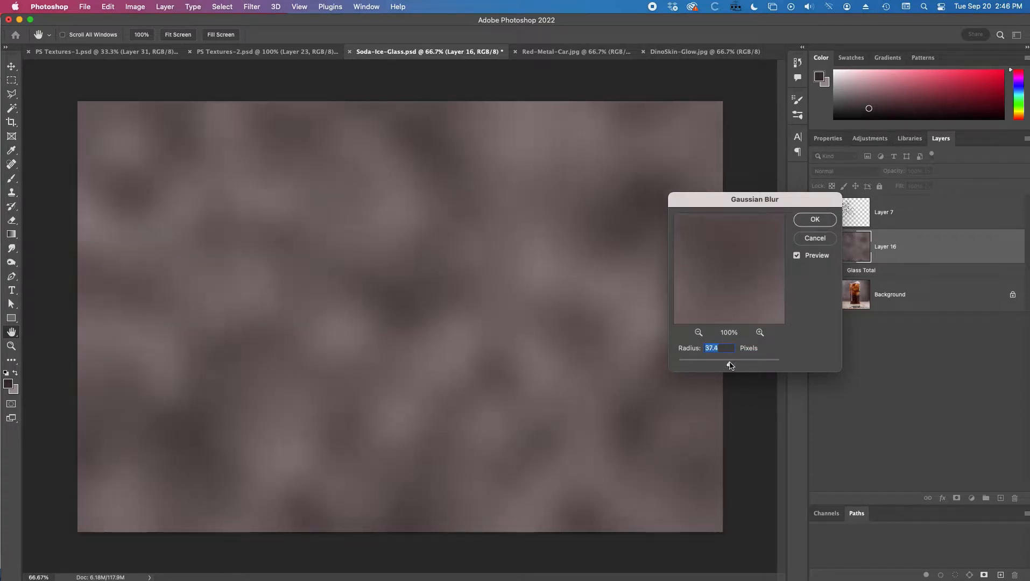
{"action": "left_click", "coordinate": [815, 219]}
Step: Toggle the blurred clouds layer's visibility to compare it with the photo
{"action": "left_click", "coordinate": [817, 251]}
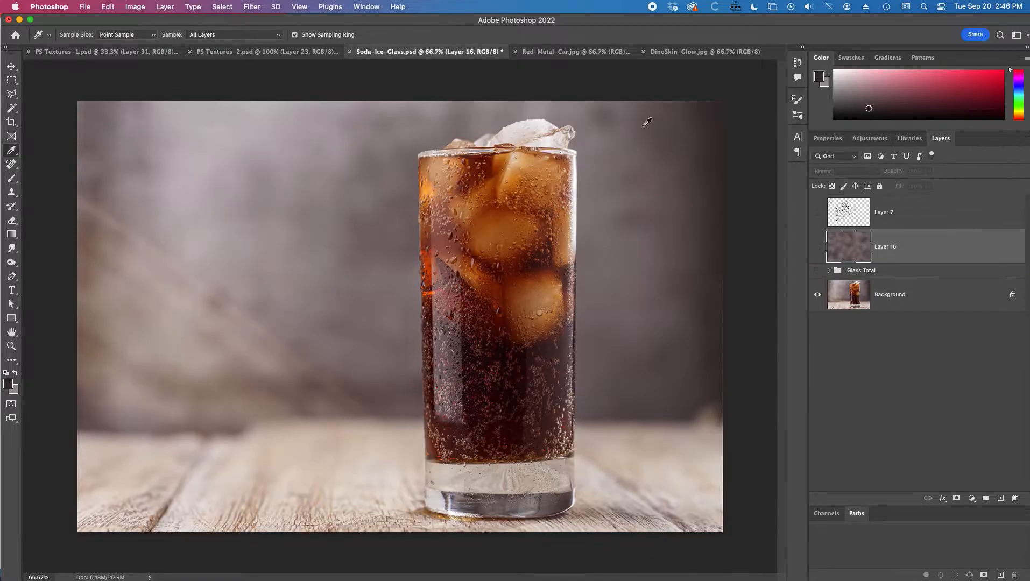
{"action": "left_click", "coordinate": [817, 249]}
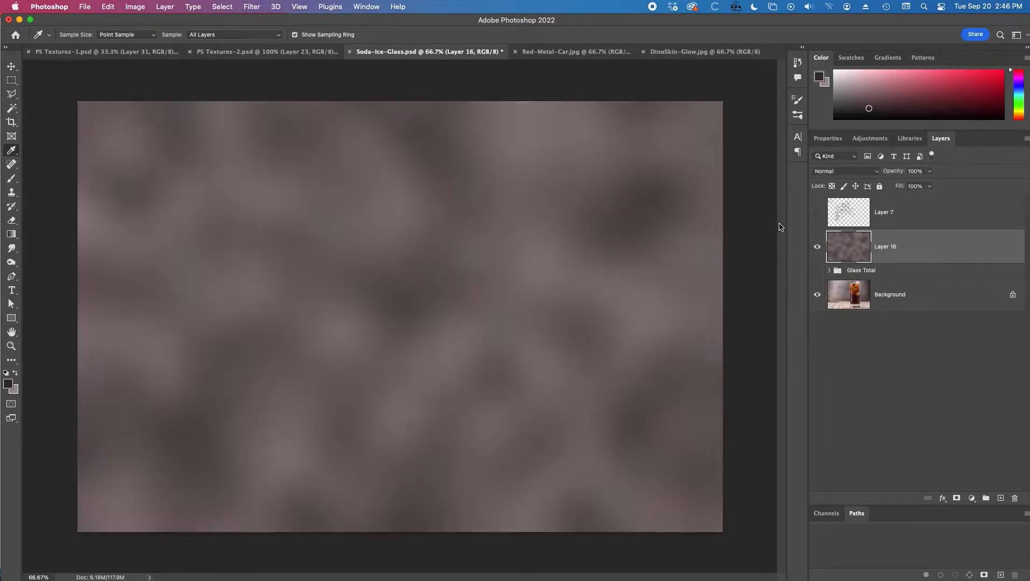
{"action": "left_click", "coordinate": [817, 248]}
{"action": "left_click", "coordinate": [817, 249]}
{"action": "left_click", "coordinate": [251, 7]}
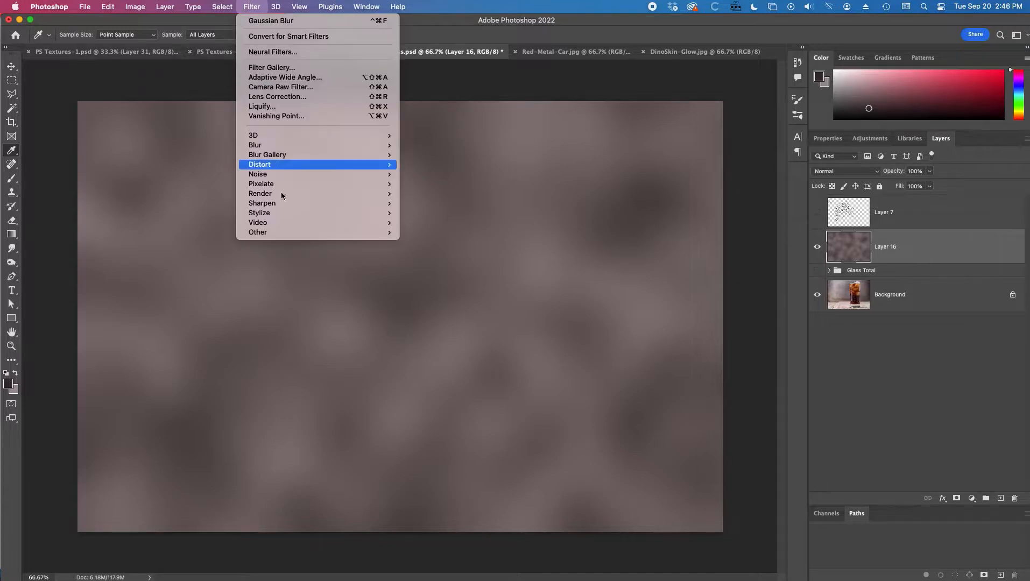
{"action": "mouse_move", "coordinate": [289, 224]}
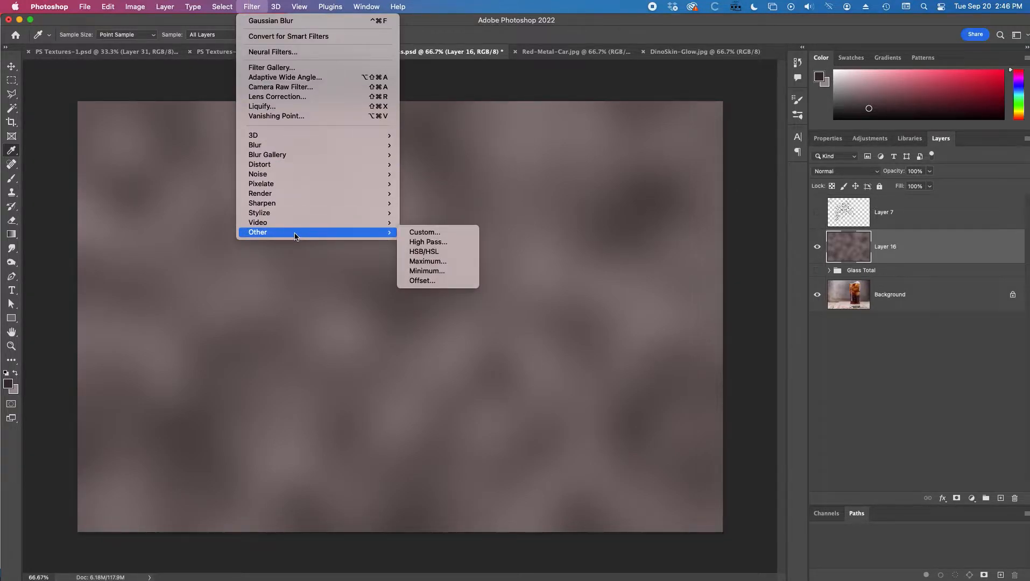
{"action": "left_click", "coordinate": [536, 92]}
{"action": "left_click", "coordinate": [816, 246]}
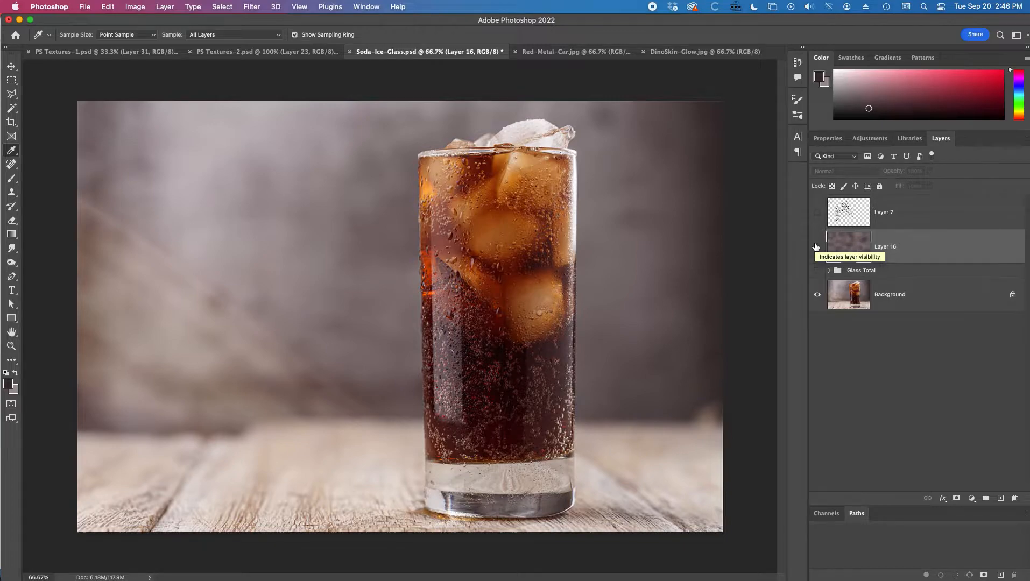
{"action": "left_click", "coordinate": [817, 246]}
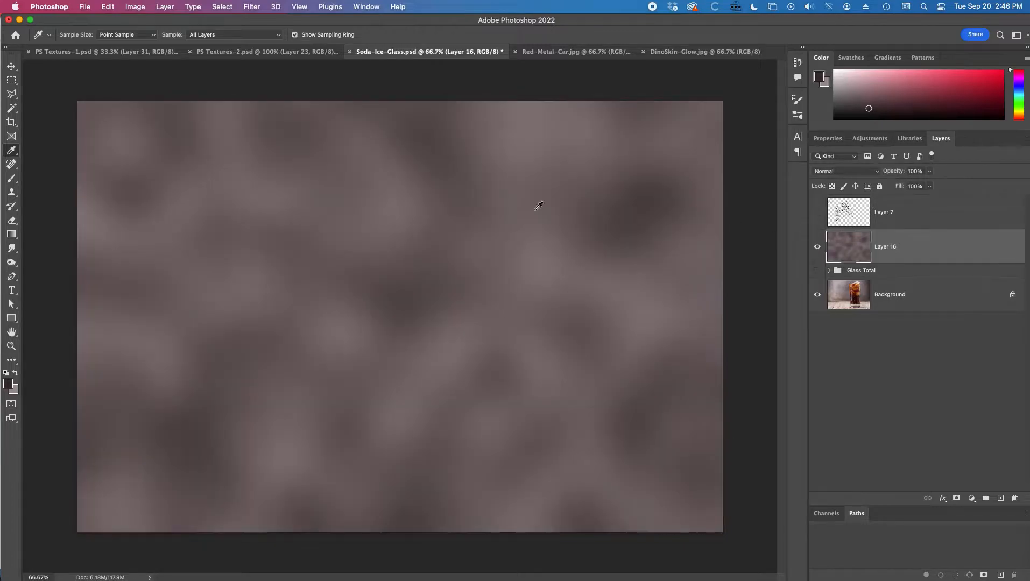
Step: Brighten a tall 37.4 px feathered selection on the left part of the clouds layer by raising Hue/Saturation Lightness, then deselect
{"action": "left_click", "coordinate": [11, 80]}
{"action": "left_click_drag", "start_coordinate": [136, 37], "coordinate": [333, 42]}
{"action": "left_click_drag", "start_coordinate": [122, 89], "coordinate": [342, 540]}
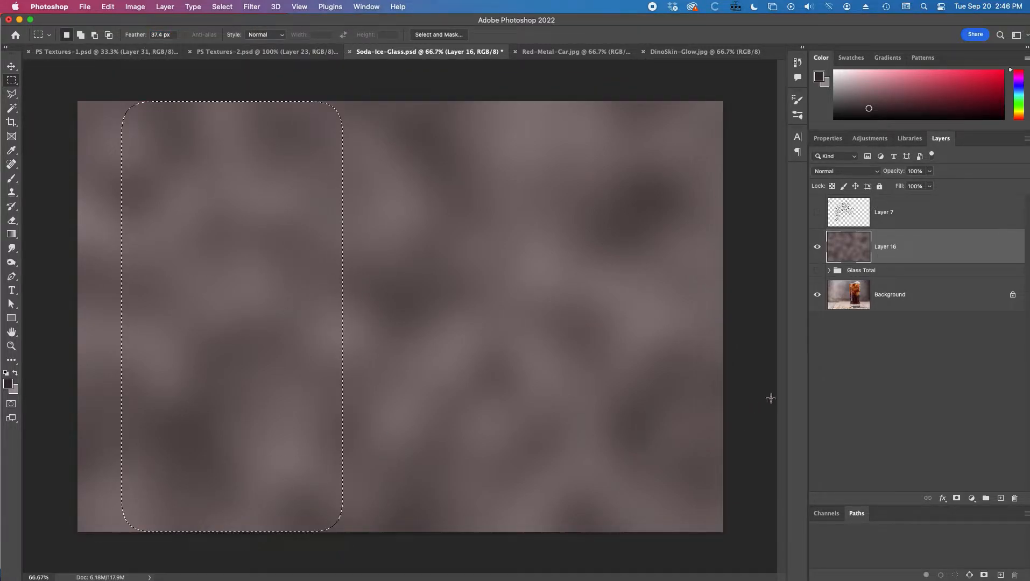
{"action": "left_click", "coordinate": [817, 247]}
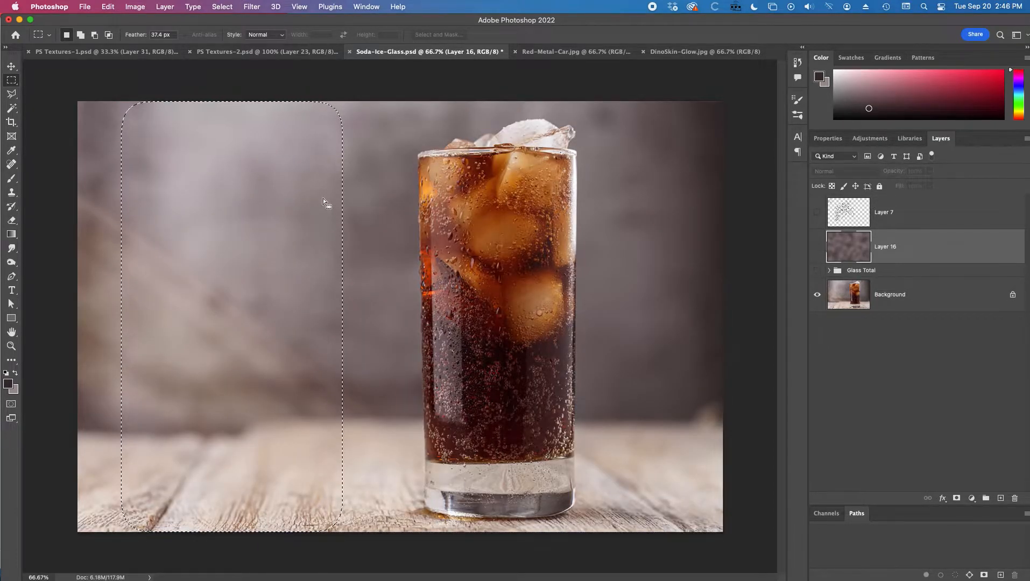
{"action": "left_click", "coordinate": [817, 248]}
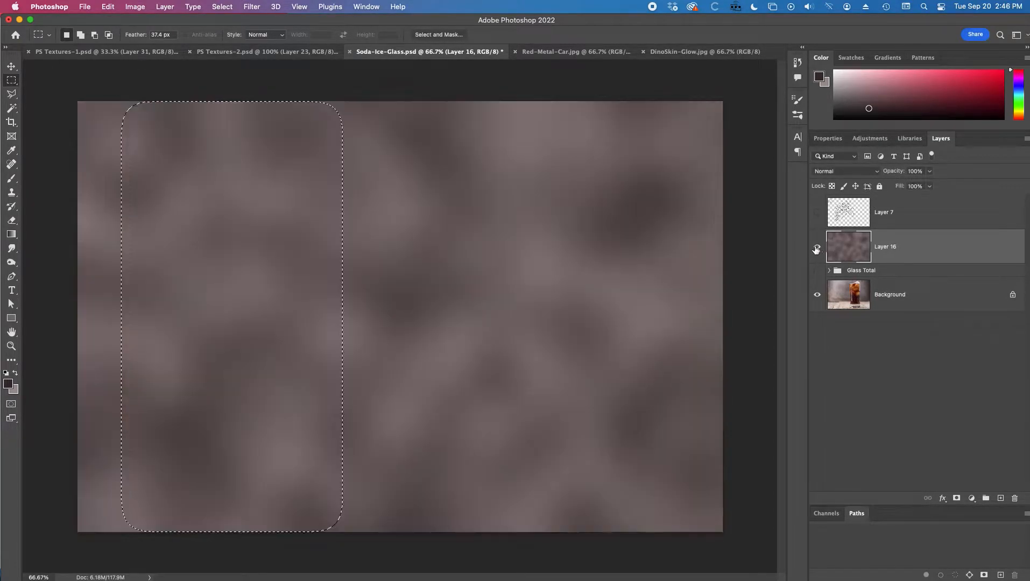
{"action": "left_click", "coordinate": [134, 6]}
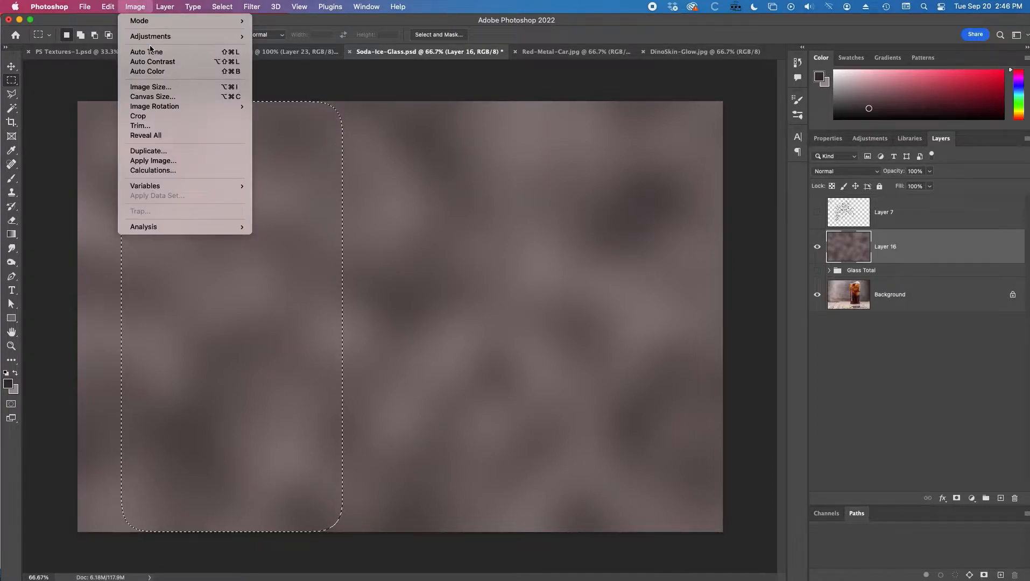
{"action": "mouse_move", "coordinate": [152, 39]}
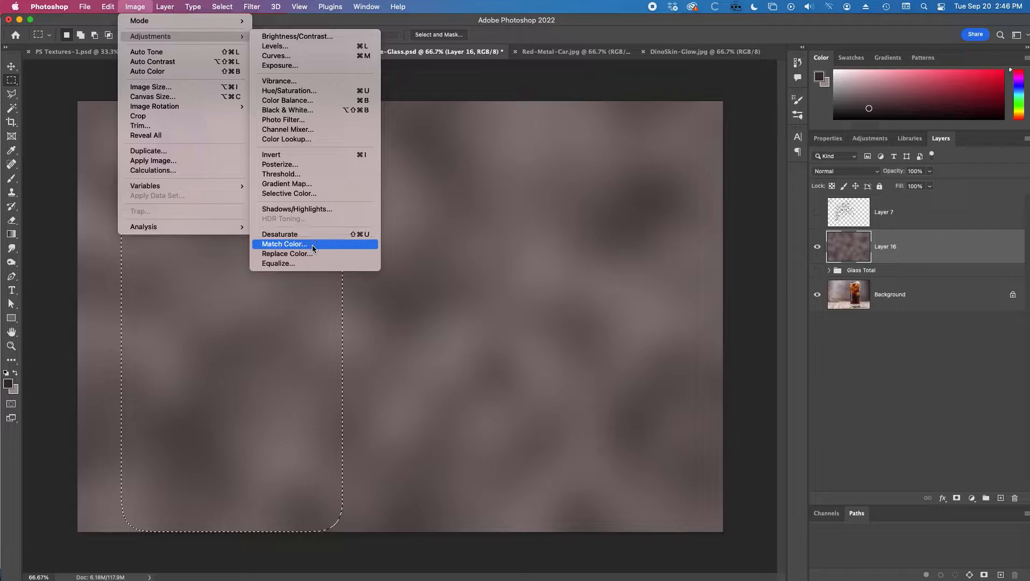
{"action": "left_click", "coordinate": [289, 91]}
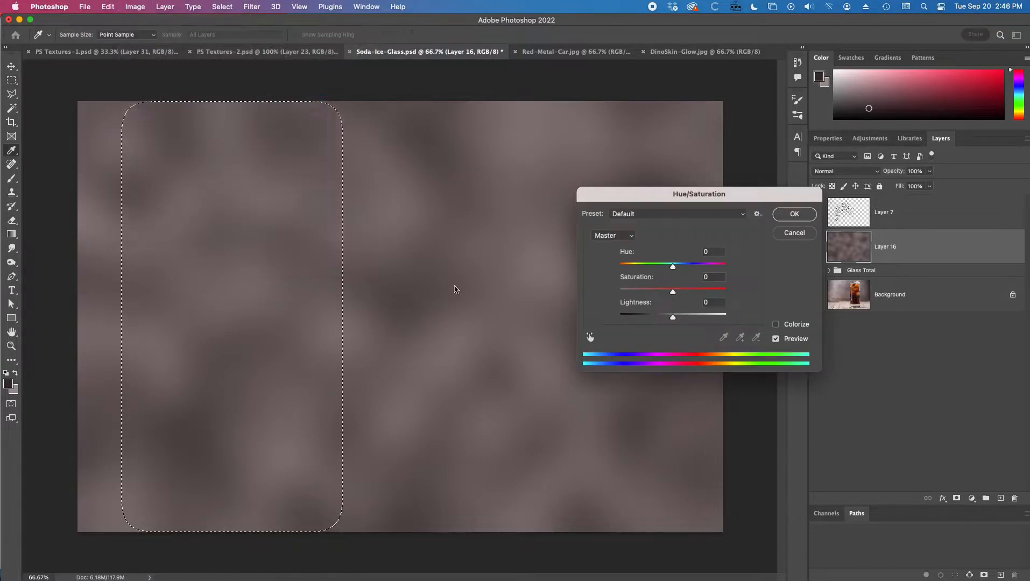
{"action": "left_click_drag", "start_coordinate": [673, 317], "coordinate": [673, 294]}
{"action": "key", "text": "Return"}
{"action": "key", "text": "m"}
{"action": "key", "text": "super+d"}
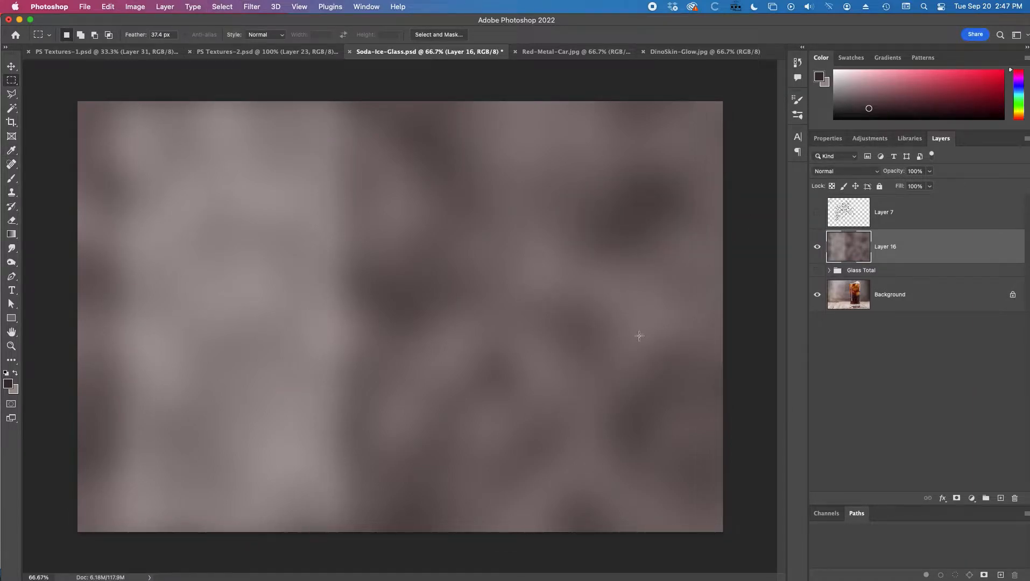
Step: Toggle the clouds layer's visibility to compare it with the photo
{"action": "left_click", "coordinate": [817, 248]}
{"action": "left_click", "coordinate": [817, 248]}
{"action": "left_click", "coordinate": [817, 249]}
{"action": "left_click", "coordinate": [817, 249]}
Step: Brighten a 49.7 px feathered area at the upper left to Lightness +20 with Hue/Saturation, deselect, and hide the clouds layer
{"action": "left_click_drag", "start_coordinate": [127, 40], "coordinate": [201, 44]}
{"action": "left_click_drag", "start_coordinate": [153, 73], "coordinate": [295, 295]}
{"action": "left_click", "coordinate": [142, 5]}
{"action": "mouse_move", "coordinate": [164, 37]}
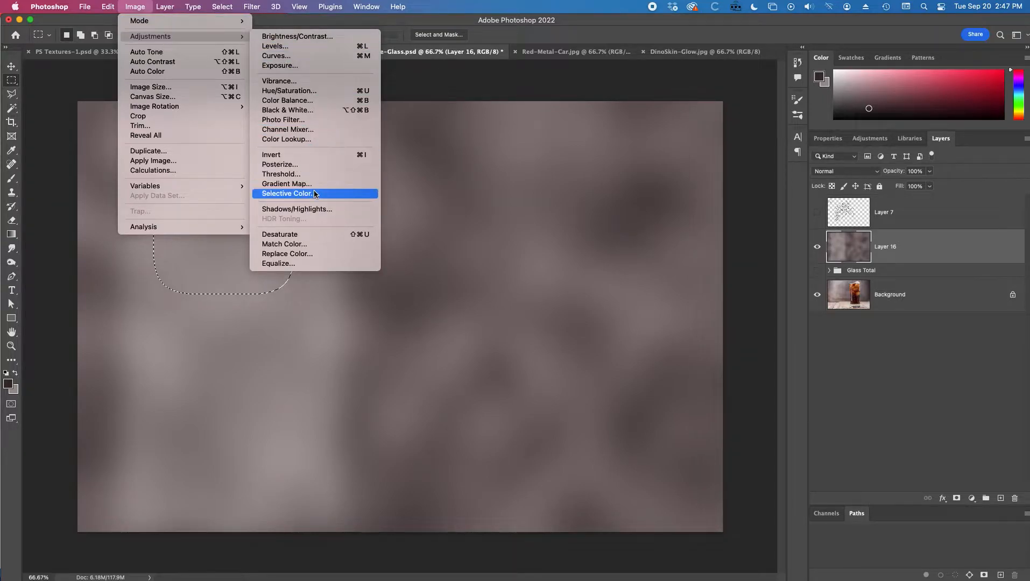
{"action": "left_click", "coordinate": [289, 90]}
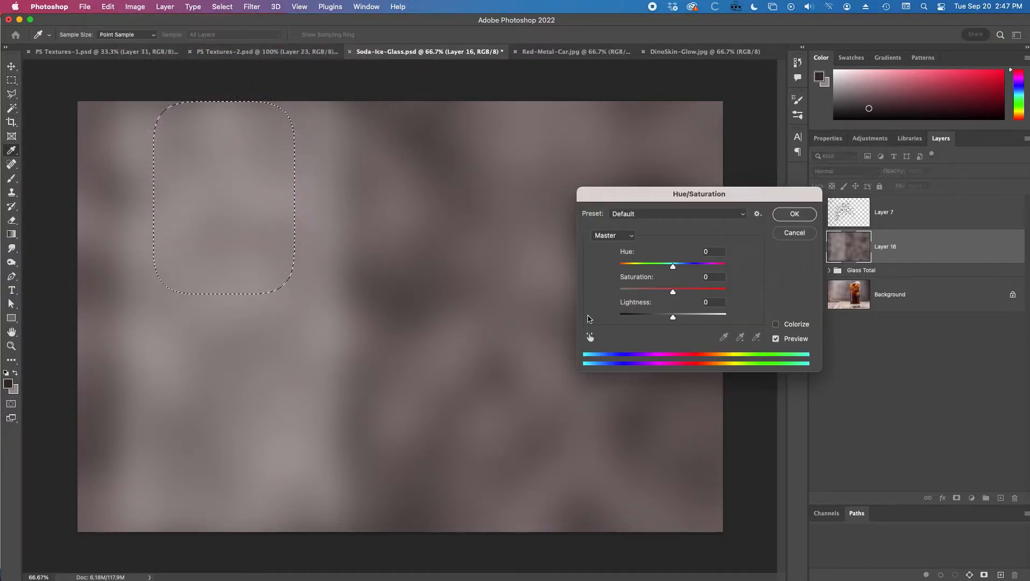
{"action": "left_click_drag", "start_coordinate": [674, 319], "coordinate": [684, 318]}
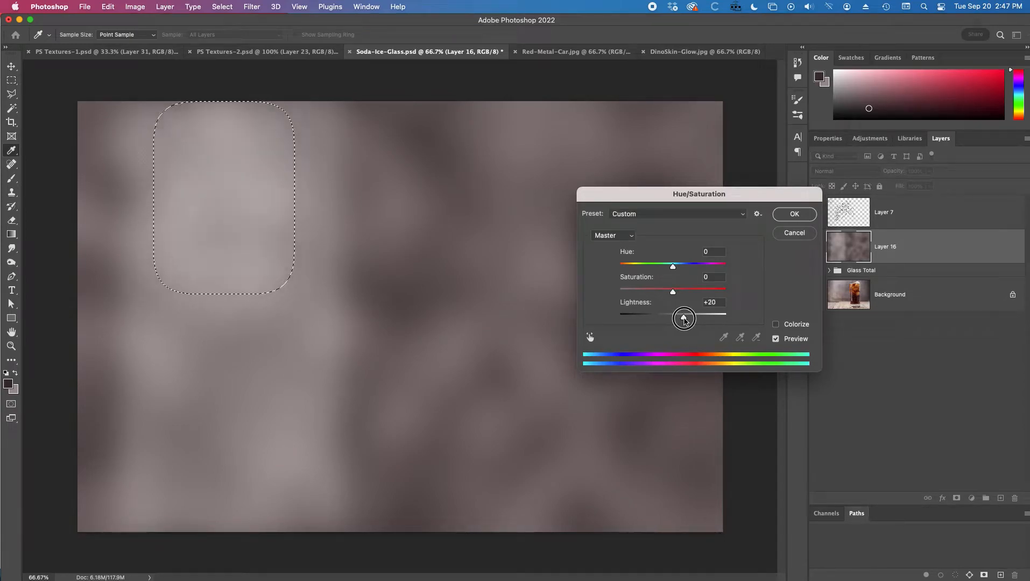
{"action": "left_click", "coordinate": [795, 214]}
{"action": "key", "text": "super+d"}
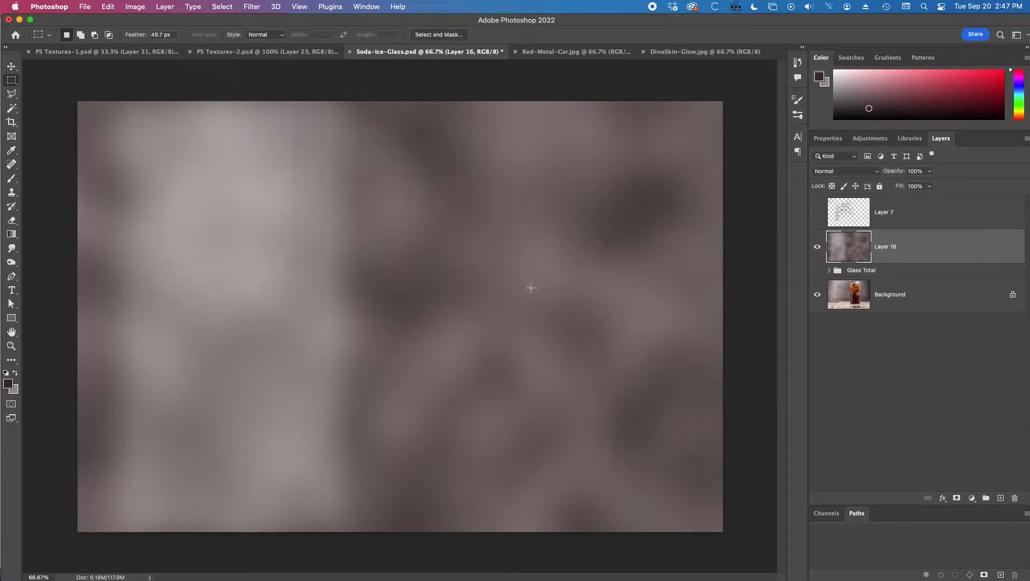
{"action": "left_click", "coordinate": [816, 249]}
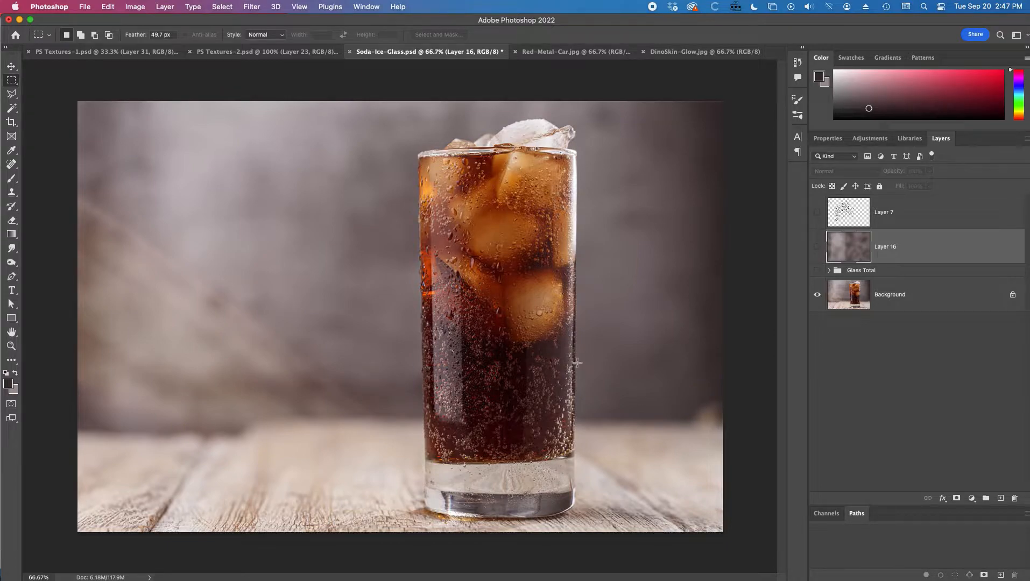
Step: Toggle the clouds layer's visibility repeatedly to compare it against the photo
{"action": "left_click", "coordinate": [817, 249]}
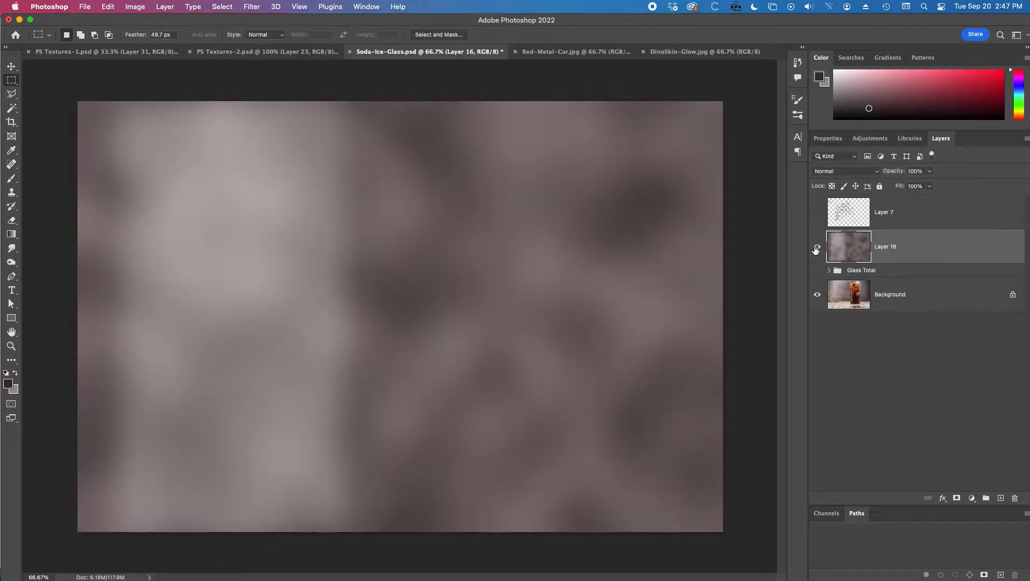
{"action": "left_click", "coordinate": [816, 248]}
{"action": "left_click", "coordinate": [816, 249]}
{"action": "left_click", "coordinate": [816, 249]}
{"action": "left_click", "coordinate": [817, 249]}
Step: Move the clouds layer beneath the Glass Total group, preview the glass group over it, and hide the clouds layer
{"action": "left_click_drag", "start_coordinate": [929, 247], "coordinate": [928, 280]}
{"action": "left_click", "coordinate": [818, 237]}
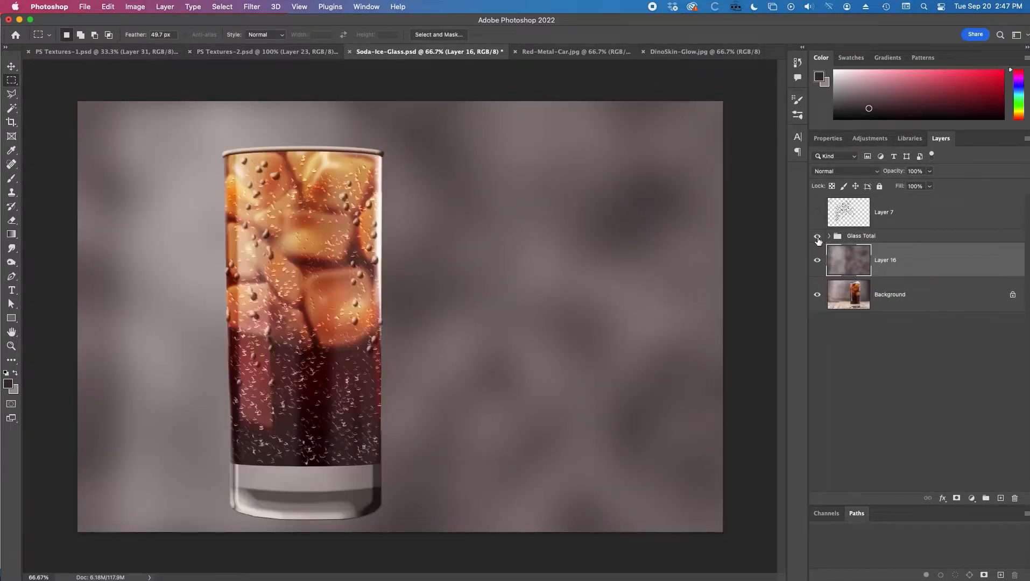
{"action": "left_click", "coordinate": [817, 237]}
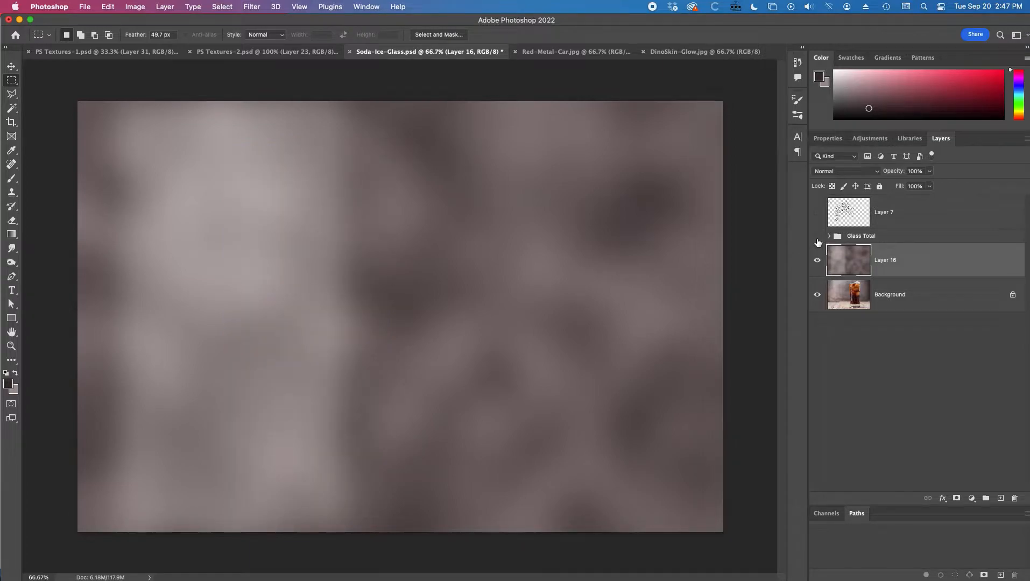
{"action": "left_click", "coordinate": [817, 261]}
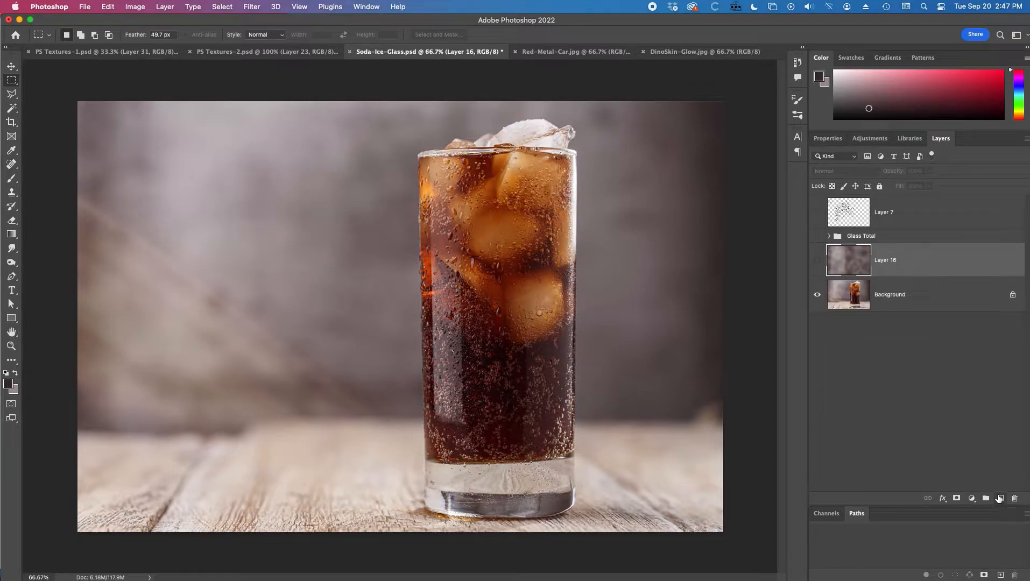
Step: Add a new empty layer and draw a feathered marquee selection around the whole canvas
{"action": "left_click", "coordinate": [999, 499]}
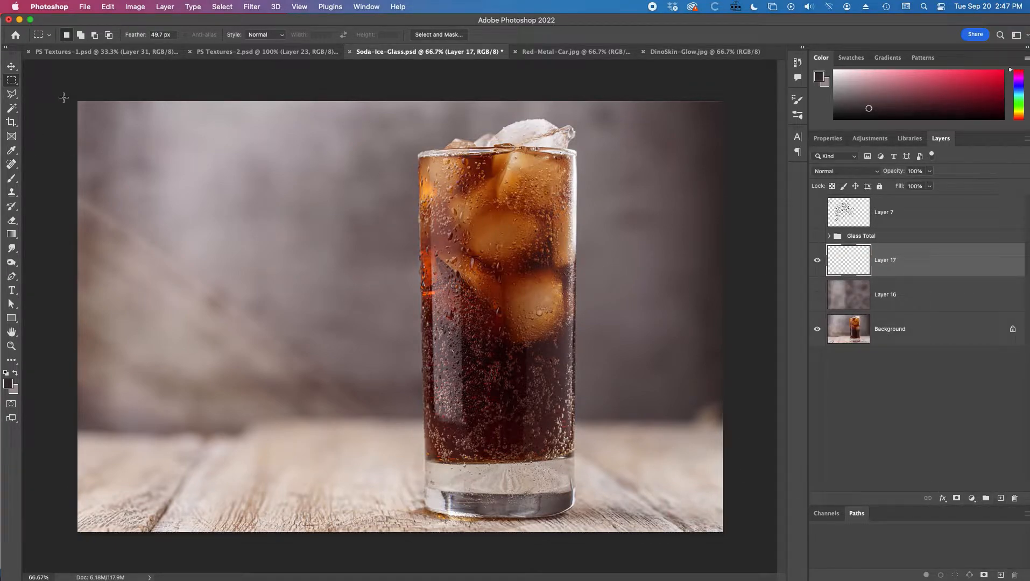
{"action": "left_click_drag", "start_coordinate": [64, 98], "coordinate": [775, 536]}
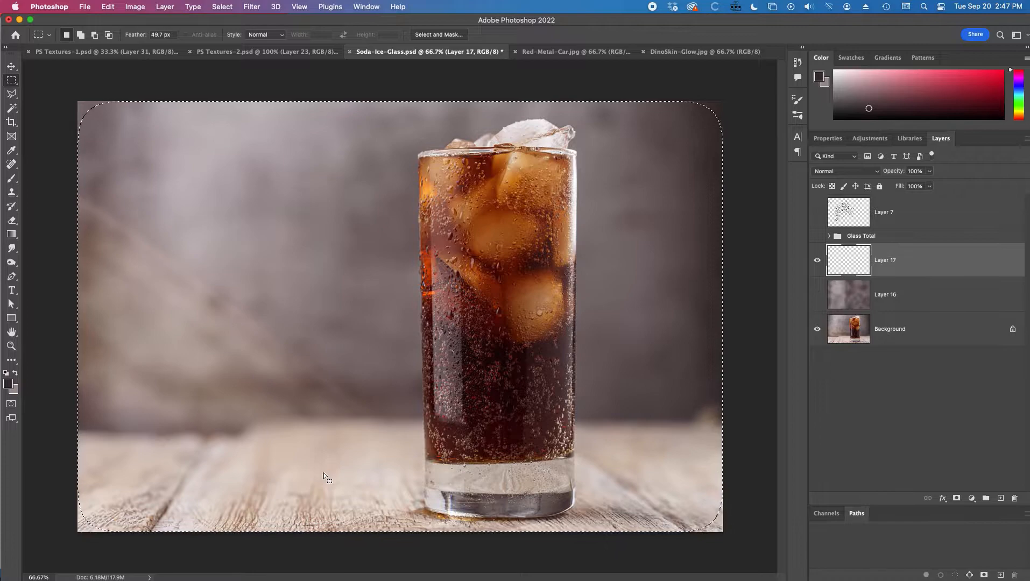
Step: Sample the wooden tabletop colours with the Eyedropper for the foreground and background colours
{"action": "key", "text": "i"}
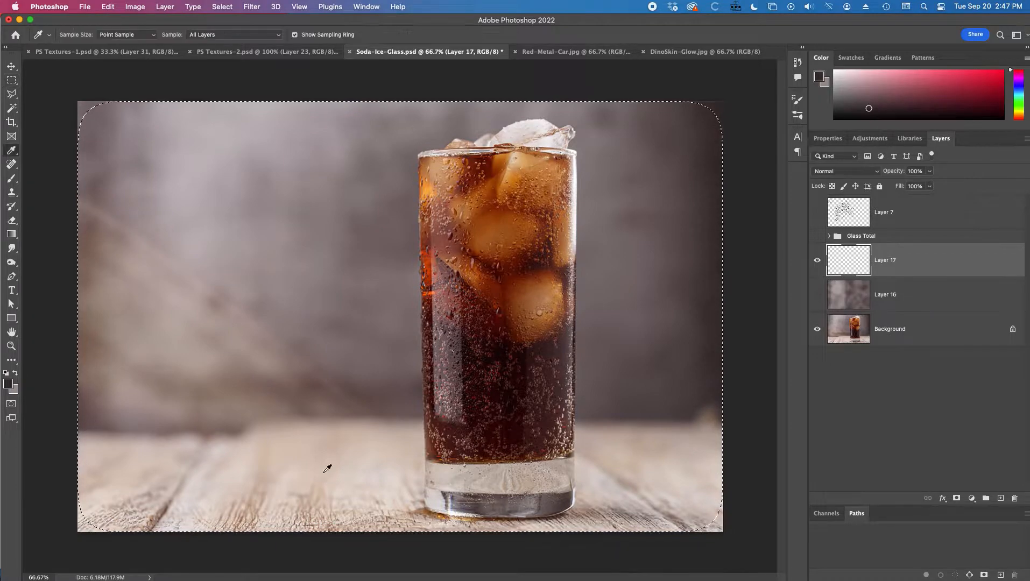
{"action": "left_click", "coordinate": [346, 432]}
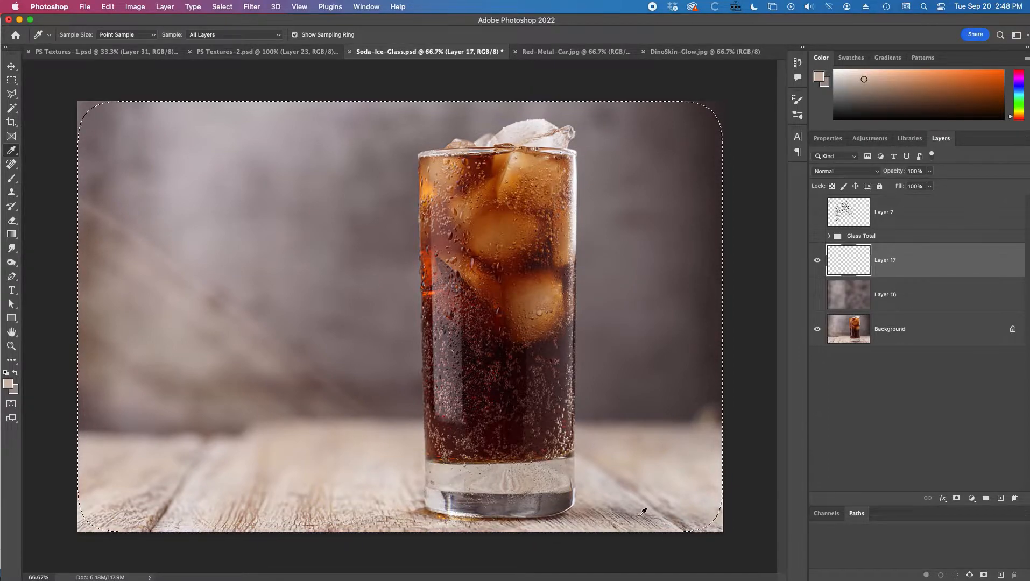
{"action": "left_click", "coordinate": [255, 495]}
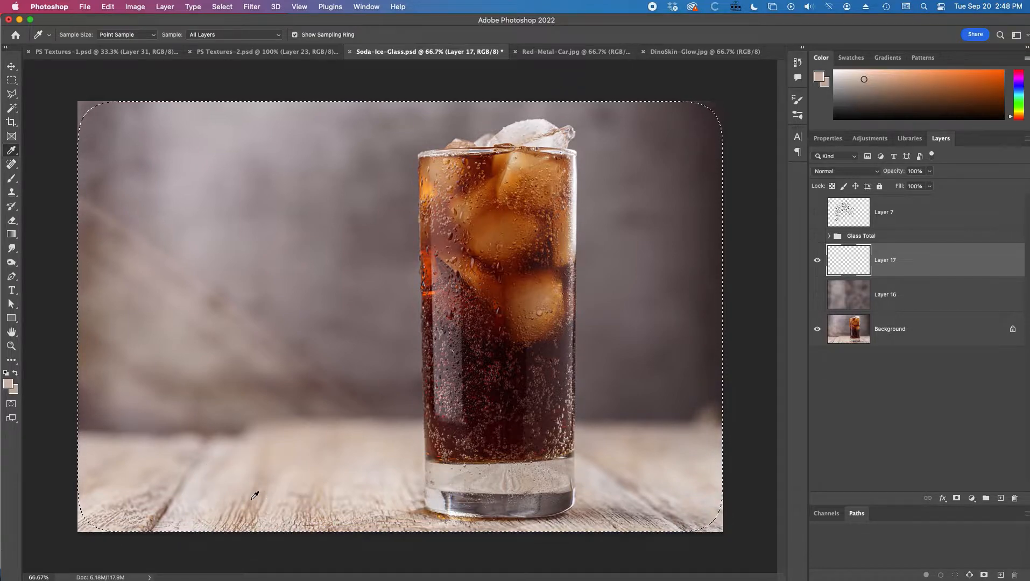
{"action": "left_click", "coordinate": [261, 509]}
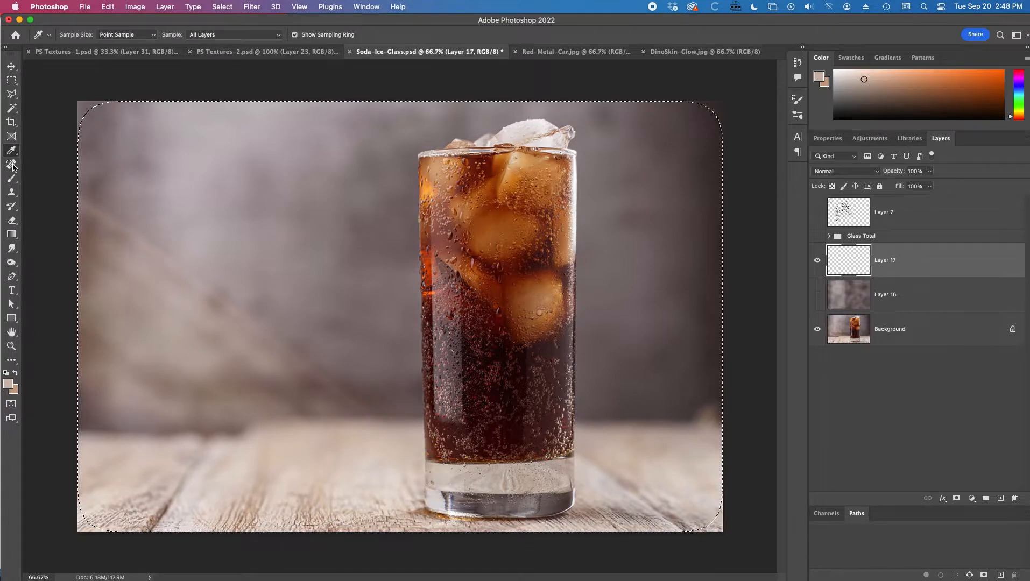
Step: Select the Gradient tool and choose the foreground-to-background gradient preset
{"action": "left_click", "coordinate": [11, 234]}
{"action": "left_click", "coordinate": [100, 35]}
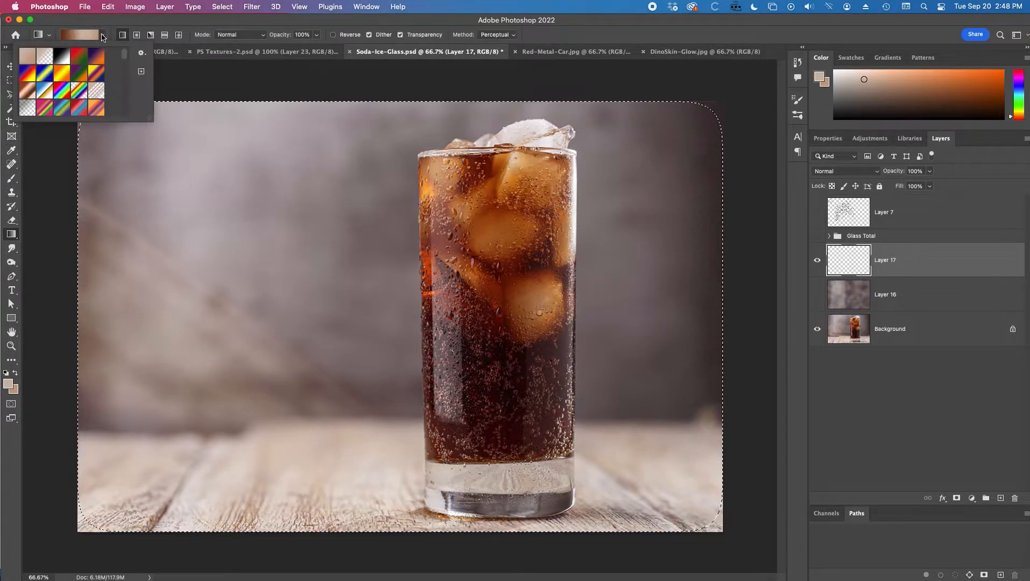
{"action": "left_click", "coordinate": [27, 56]}
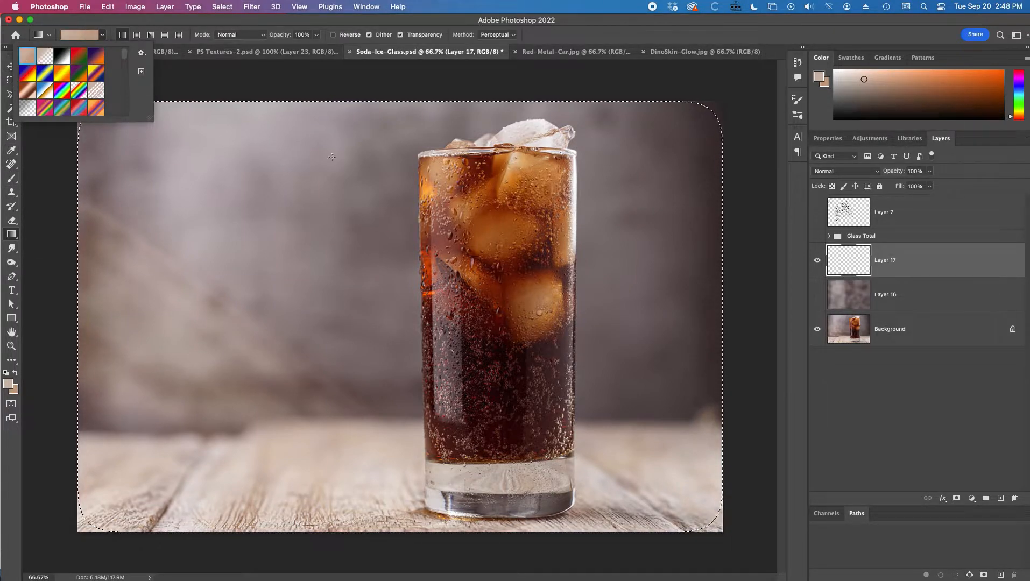
{"action": "left_click", "coordinate": [344, 81]}
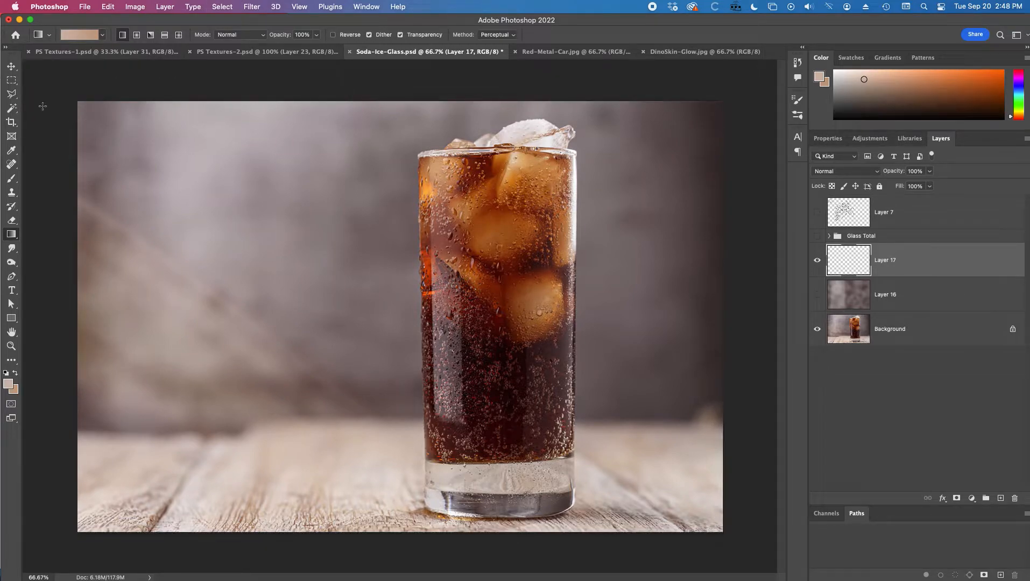
Step: Set the marquee feather to 0 px, select the whole canvas, and fill the new layer with a top-to-bottom gradient
{"action": "left_click", "coordinate": [11, 79]}
{"action": "left_click", "coordinate": [158, 35]}
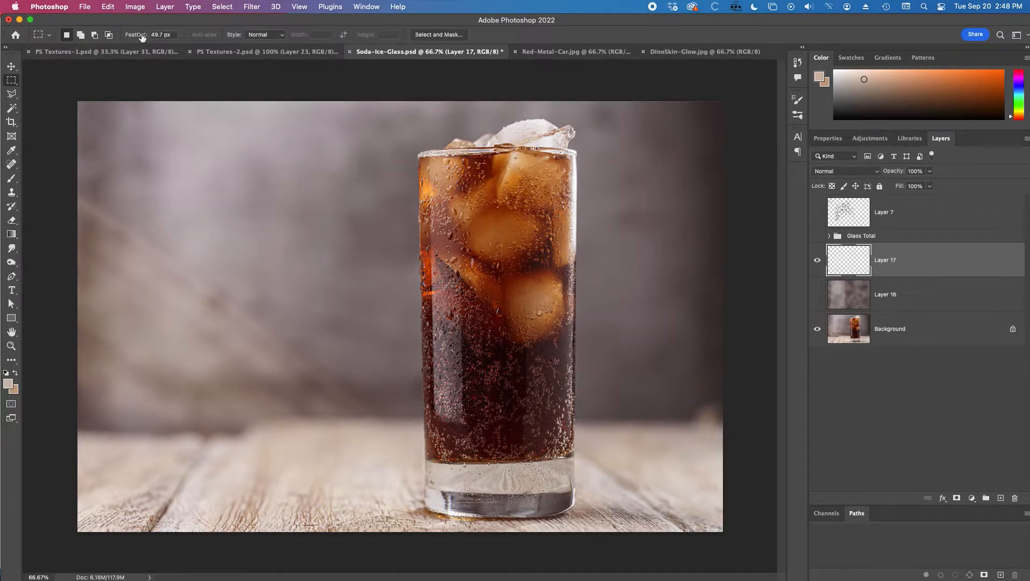
{"action": "type", "text": "0"}
{"action": "key", "text": "Return"}
{"action": "left_click", "coordinate": [2, 52]}
{"action": "key", "text": "super+a"}
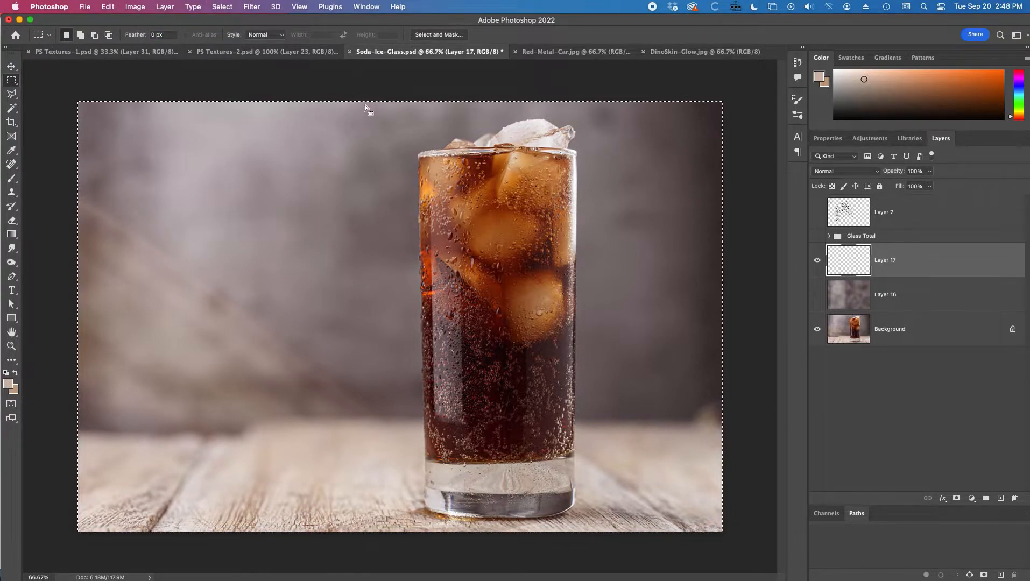
{"action": "left_click", "coordinate": [11, 235]}
{"action": "left_click_drag", "start_coordinate": [350, 102], "coordinate": [364, 526]}
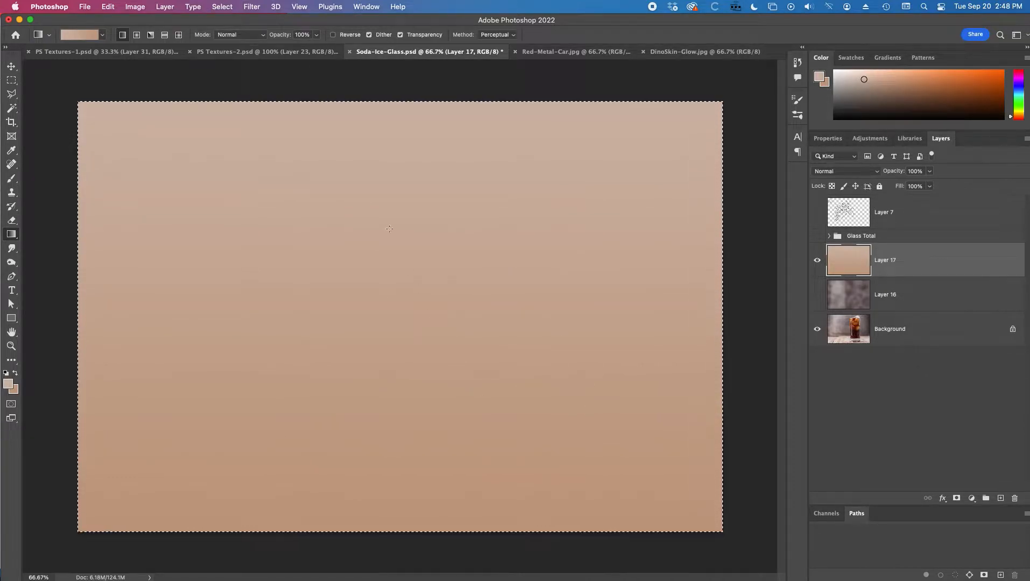
Step: Compare the gradient layer with the photo, then apply Add Noise at 11.86% to it
{"action": "left_click", "coordinate": [817, 261]}
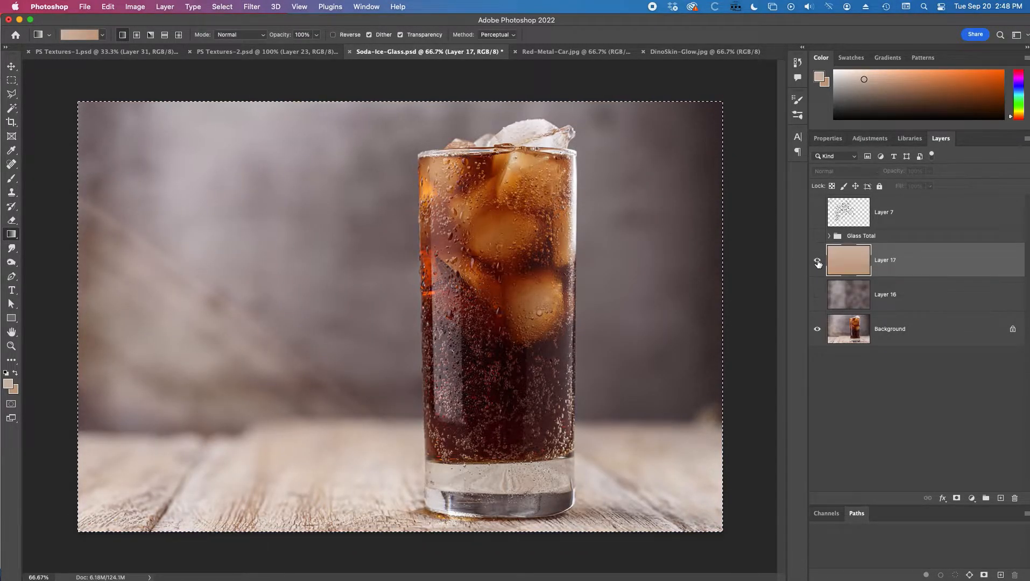
{"action": "left_click", "coordinate": [817, 261]}
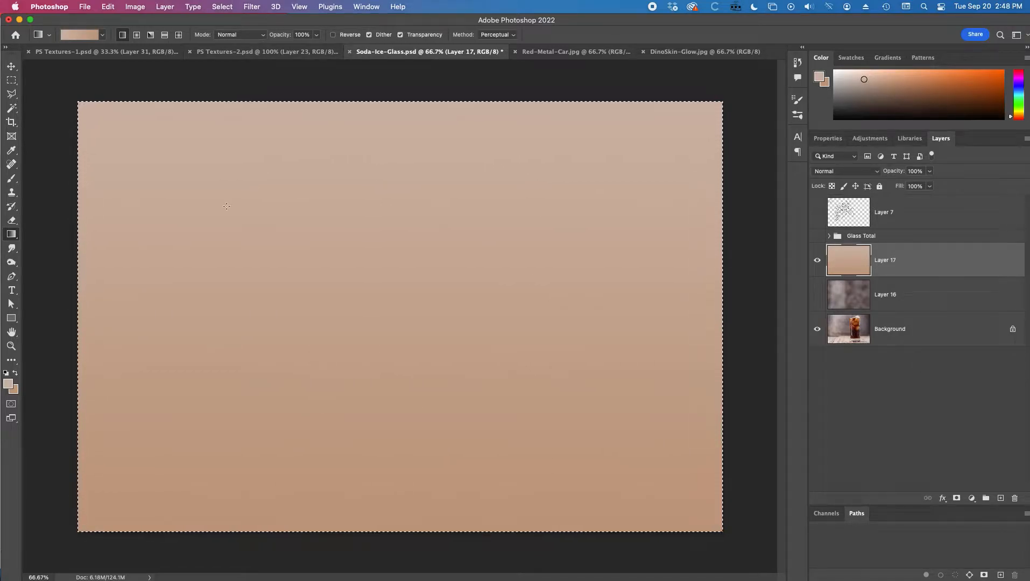
{"action": "left_click", "coordinate": [251, 7]}
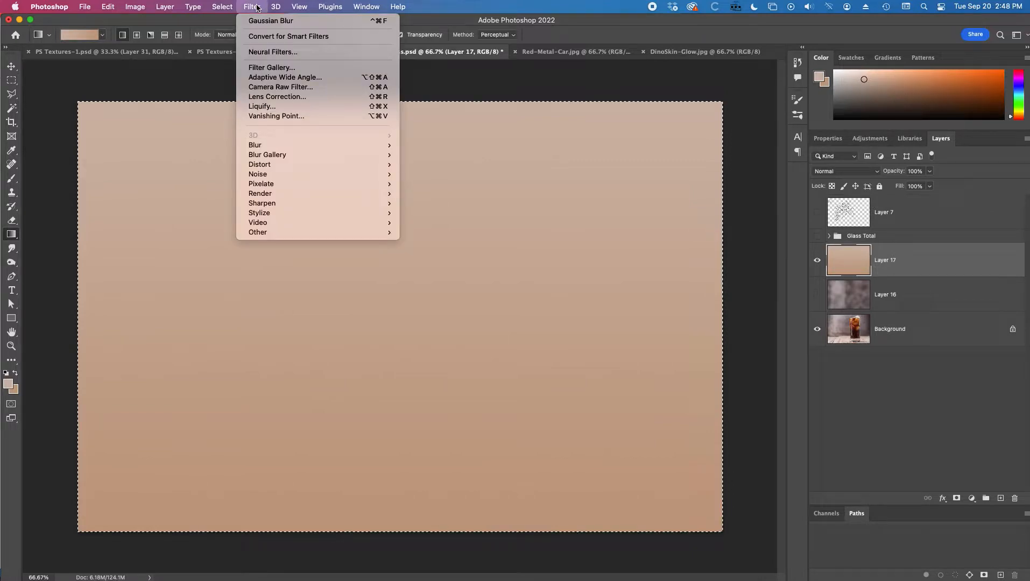
{"action": "mouse_move", "coordinate": [285, 174]}
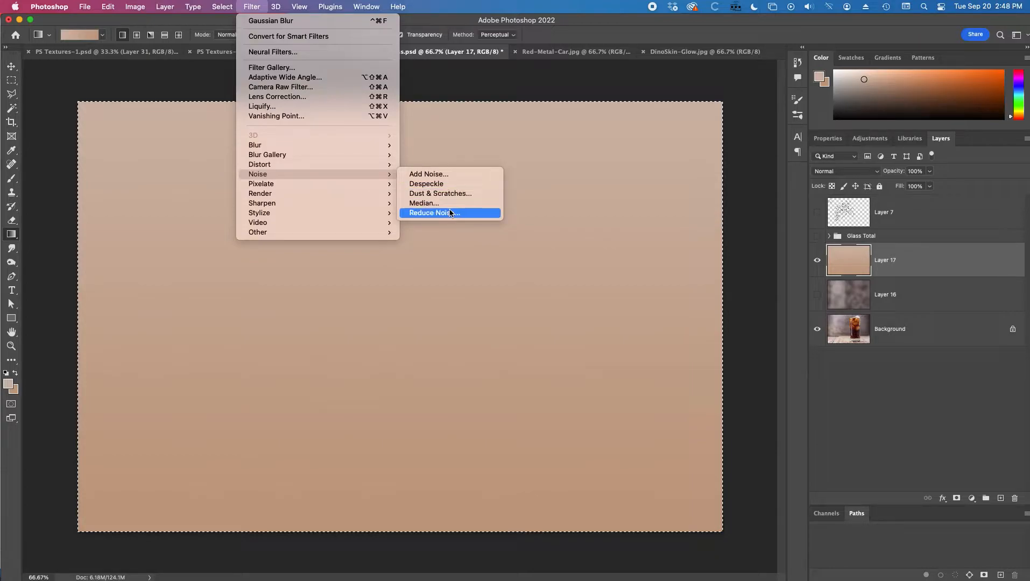
{"action": "left_click", "coordinate": [452, 175]}
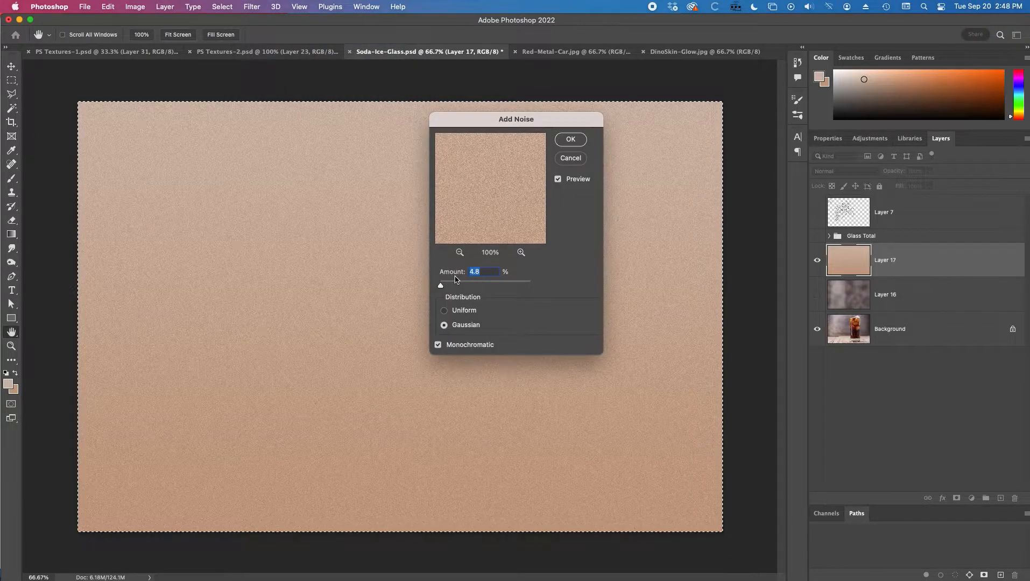
{"action": "left_click_drag", "start_coordinate": [478, 287], "coordinate": [442, 288]}
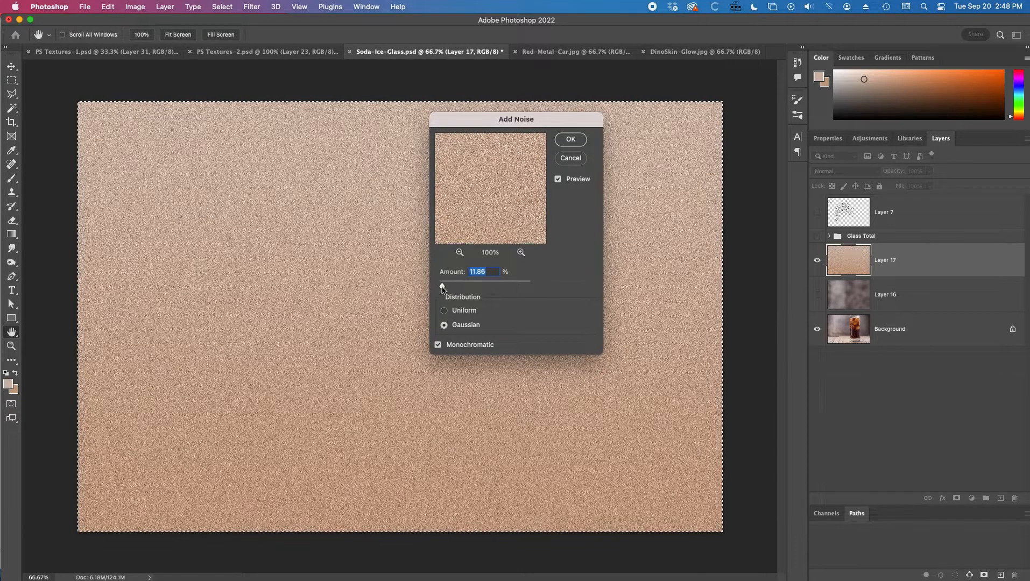
{"action": "left_click", "coordinate": [571, 140]}
Step: Apply a Motion Blur to the noisy gradient layer at -90° angle and 79 pixels distance
{"action": "left_click", "coordinate": [252, 6]}
{"action": "mouse_move", "coordinate": [283, 145]}
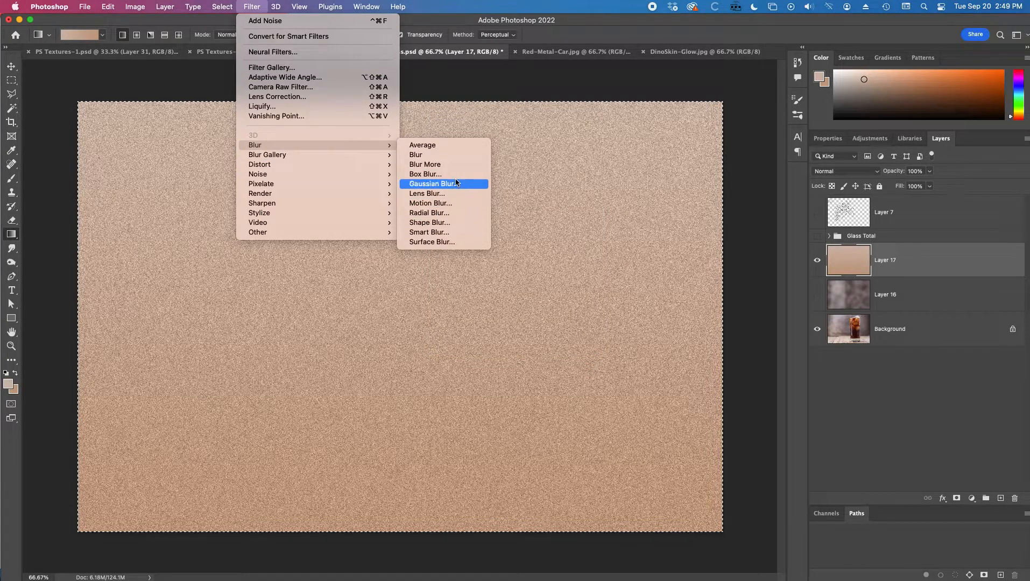
{"action": "left_click", "coordinate": [458, 203]}
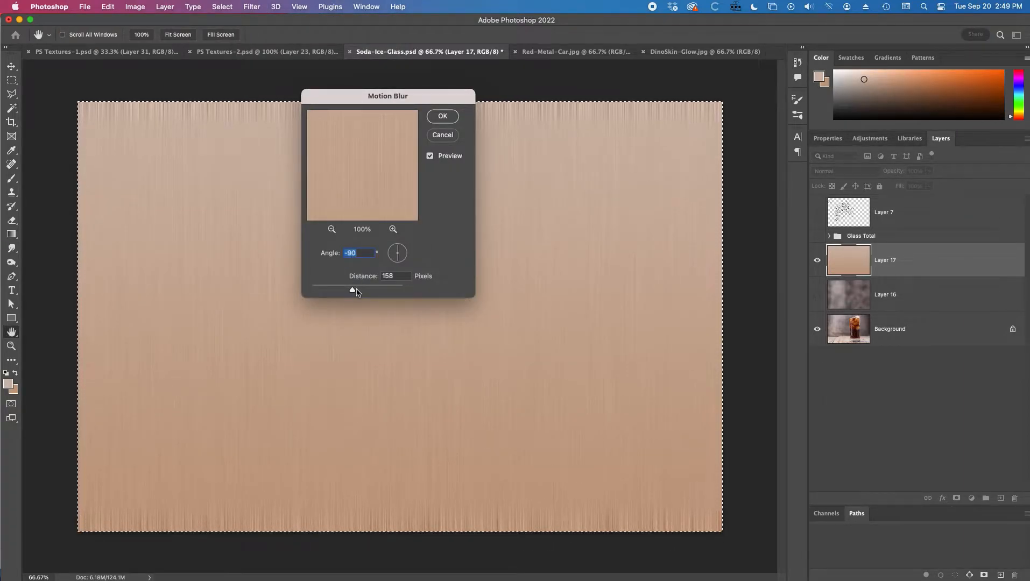
{"action": "mouse_move", "coordinate": [354, 292]}
{"action": "left_mouse_down"}
{"action": "mouse_move", "coordinate": [362, 292]}
{"action": "mouse_move", "coordinate": [341, 292]}
{"action": "left_mouse_up"}
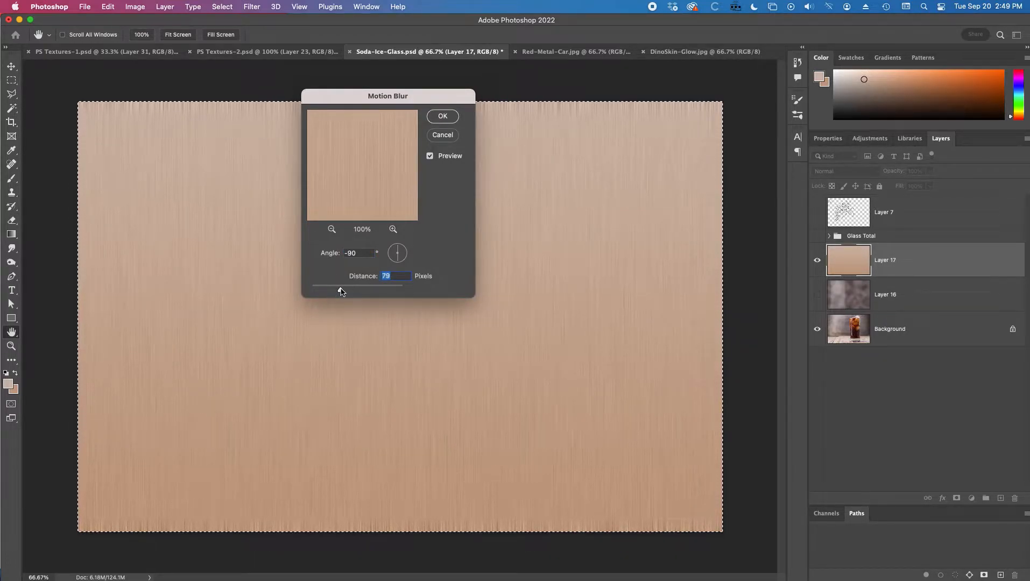
{"action": "left_click", "coordinate": [442, 117]}
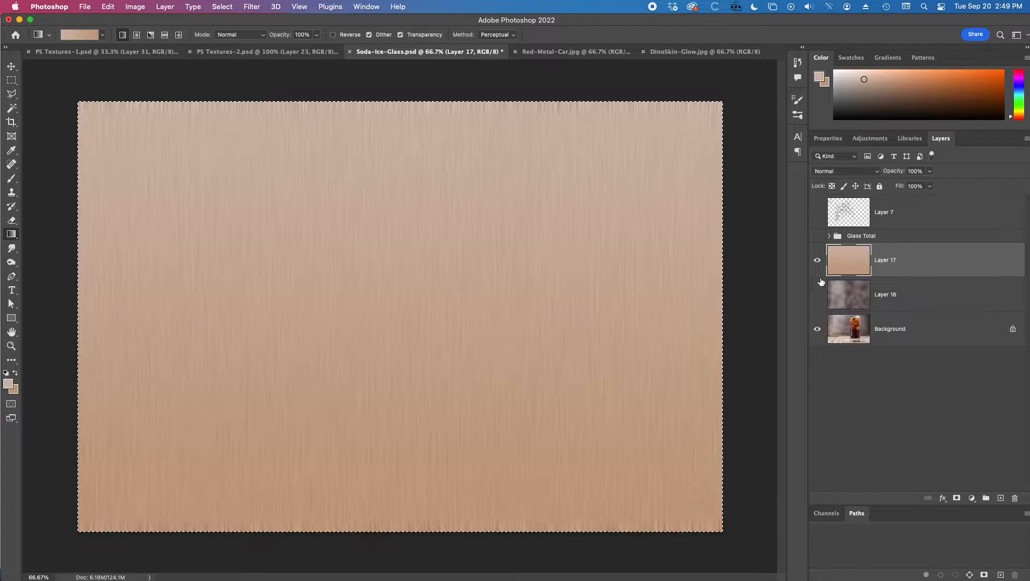
Step: Toggle the streaked gradient layer's visibility to compare, then add a new empty layer above it
{"action": "left_click", "coordinate": [818, 260]}
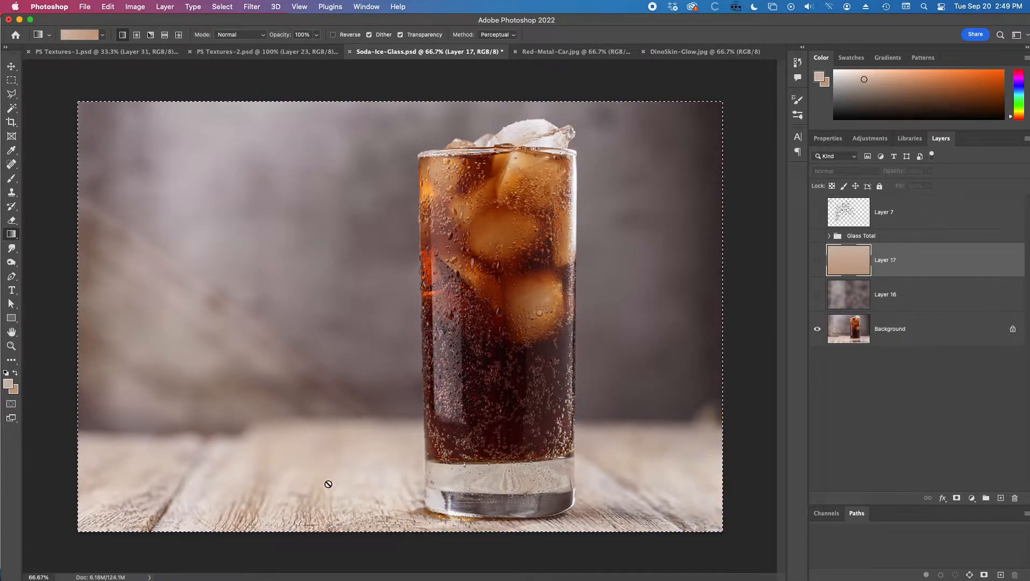
{"action": "left_click", "coordinate": [818, 260]}
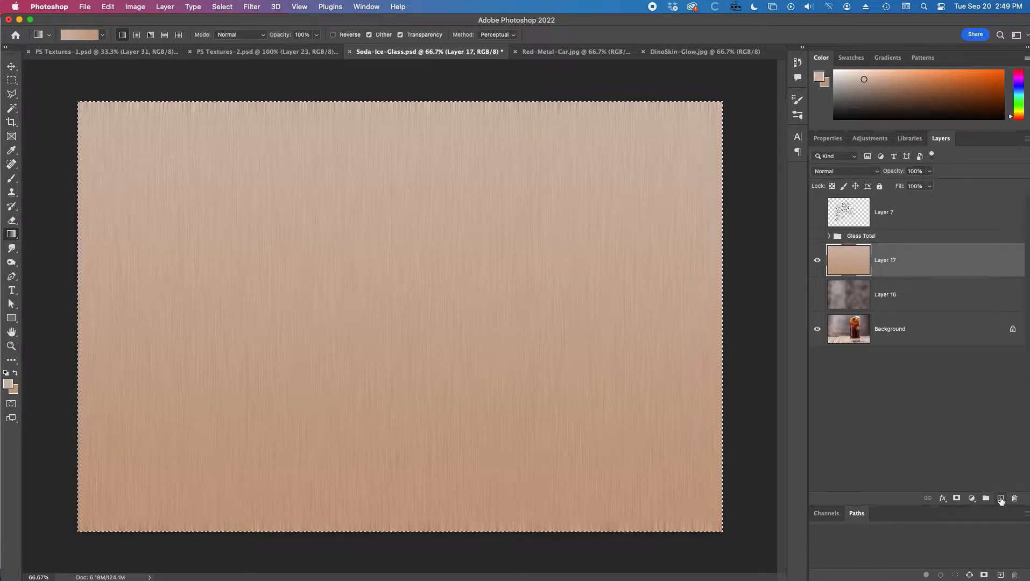
{"action": "left_click", "coordinate": [1000, 497]}
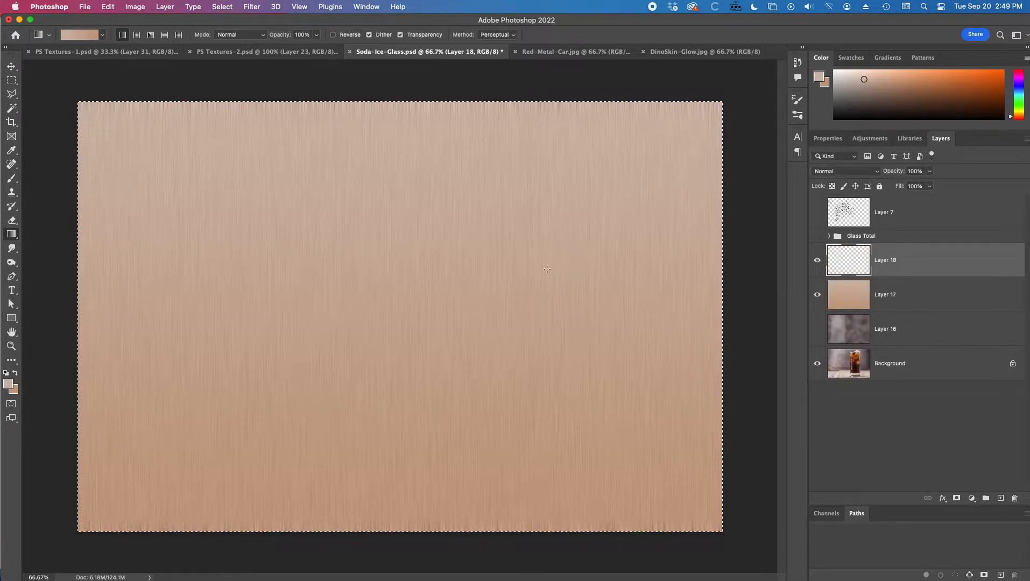
Step: Set the foreground colour to dark brown 735038
{"action": "left_click", "coordinate": [12, 386]}
{"action": "left_click", "coordinate": [631, 196]}
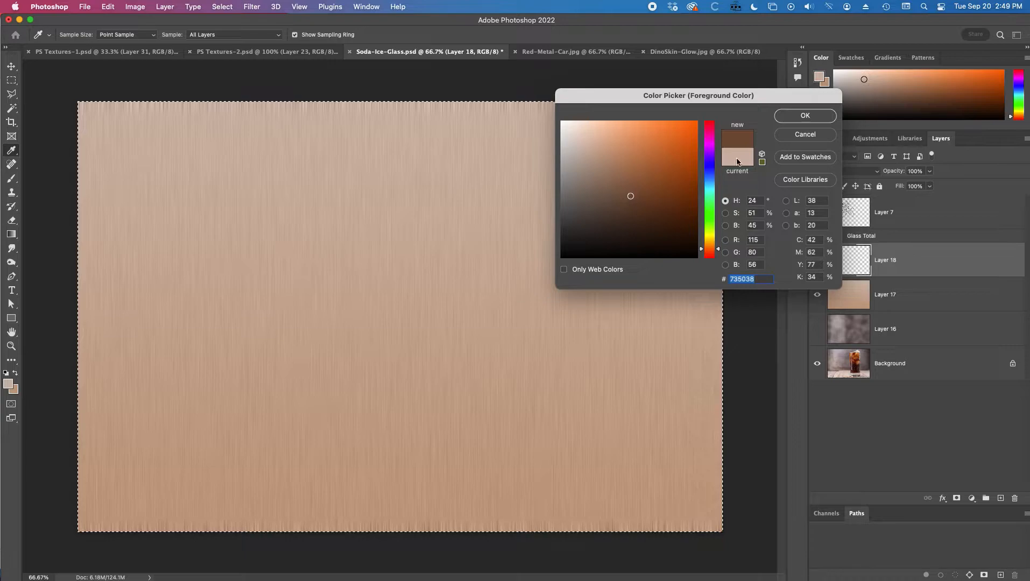
{"action": "left_click", "coordinate": [805, 115]}
{"action": "key", "text": "g"}
{"action": "right_click", "coordinate": [487, 193]}
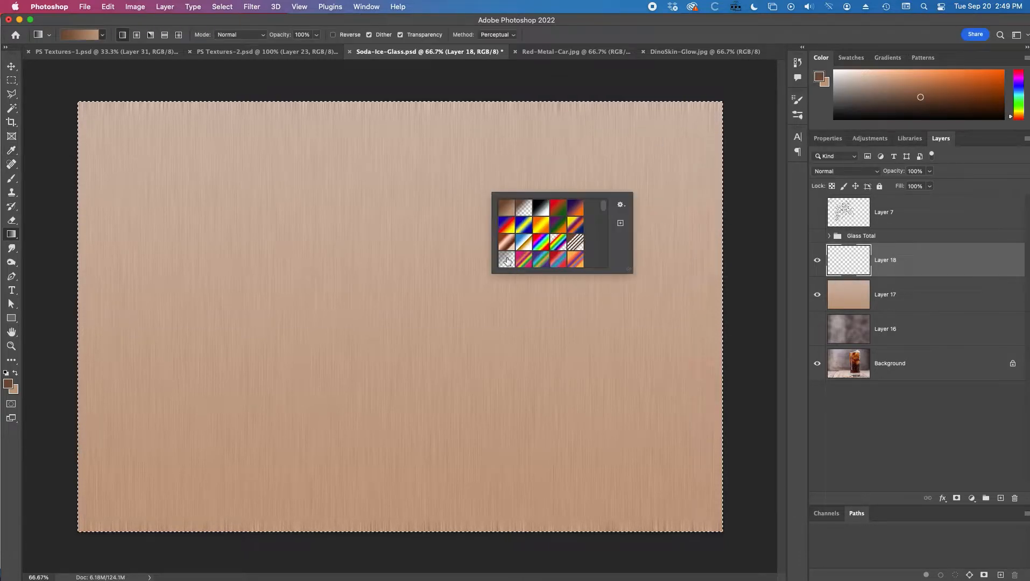
{"action": "left_click", "coordinate": [470, 81]}
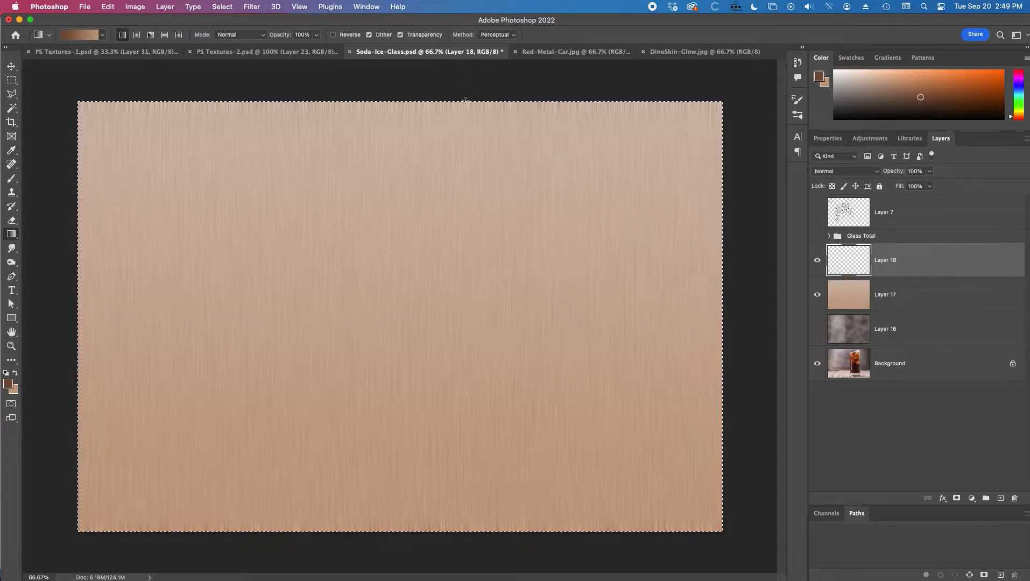
Step: Switch to the Brush tool, deselect, choose the Soft Round brush, and set its flow to 57%
{"action": "key", "text": "b"}
{"action": "key", "text": "super+d"}
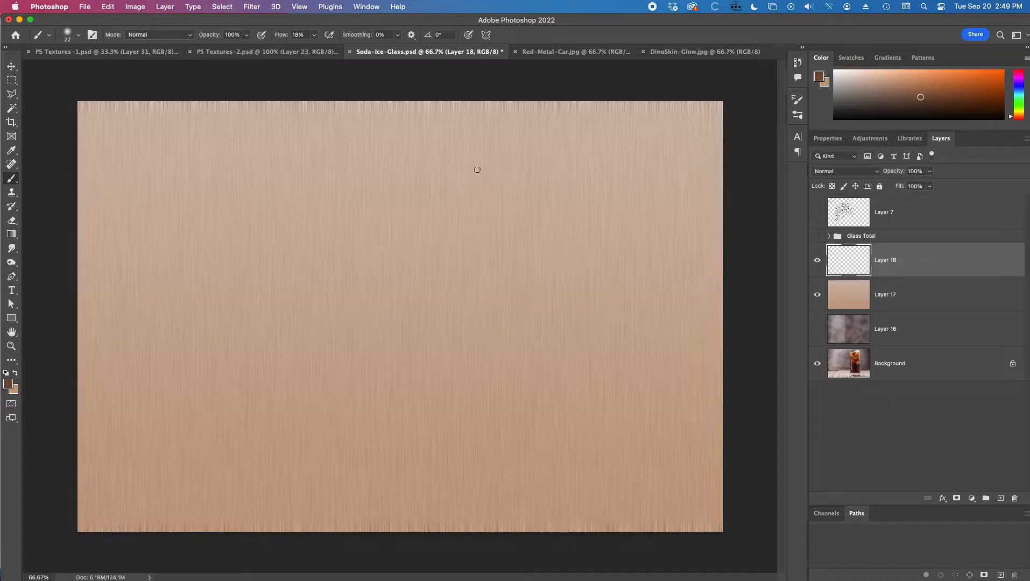
{"action": "right_click", "coordinate": [478, 170]}
{"action": "left_click", "coordinate": [522, 302]}
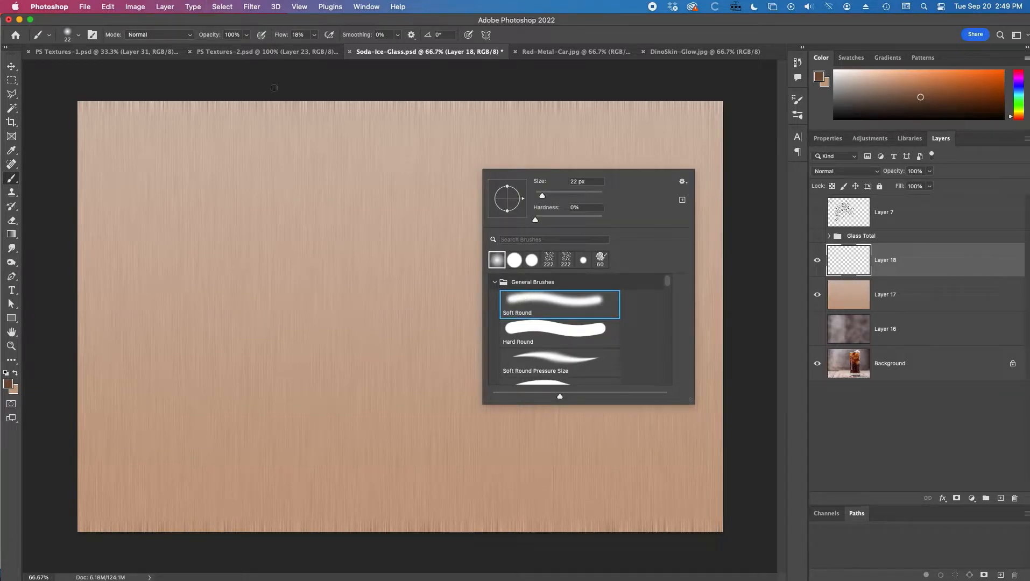
{"action": "mouse_move", "coordinate": [281, 35]}
{"action": "left_mouse_down"}
{"action": "mouse_move", "coordinate": [323, 34]}
{"action": "mouse_move", "coordinate": [389, 97]}
{"action": "left_mouse_up"}
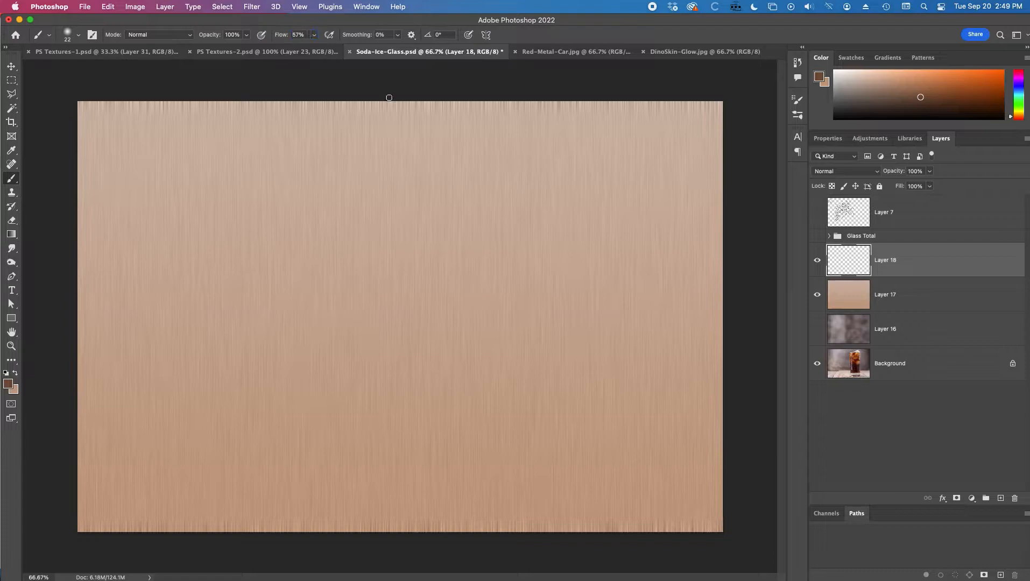
Step: Paint about seven wavy vertical dark brown strokes across the empty layer with the 33 px soft brush
{"action": "right_click", "coordinate": [393, 143]}
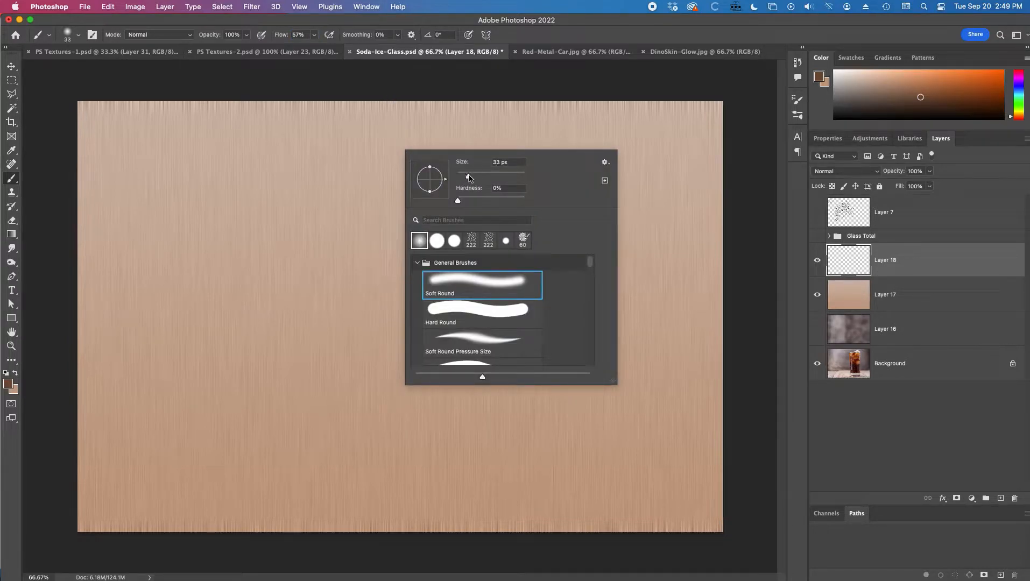
{"action": "mouse_move", "coordinate": [371, 84]}
{"action": "left_mouse_down"}
{"action": "mouse_move", "coordinate": [356, 223]}
{"action": "mouse_move", "coordinate": [366, 572]}
{"action": "left_mouse_up"}
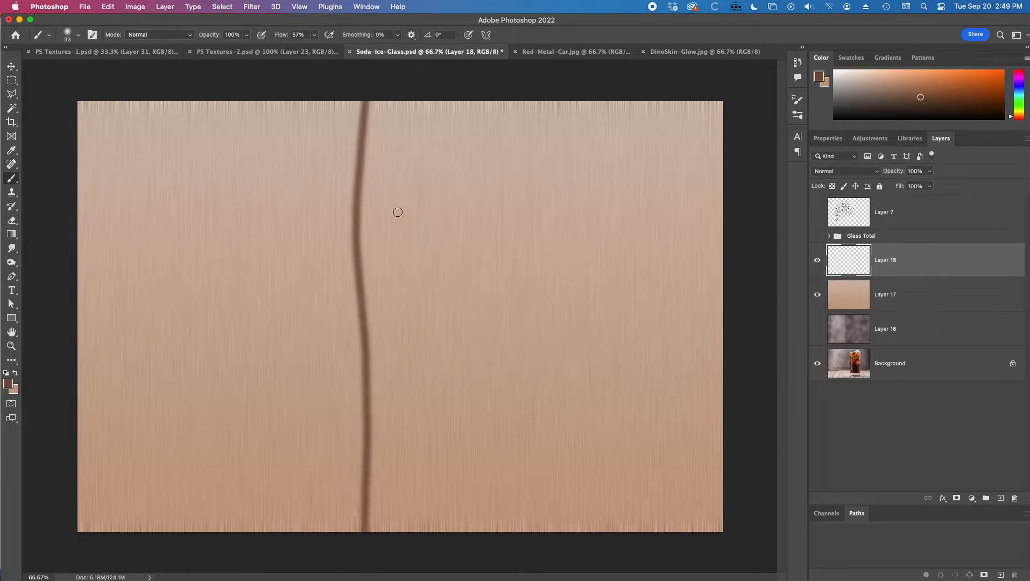
{"action": "left_click_drag", "start_coordinate": [403, 87], "coordinate": [425, 412]}
{"action": "mouse_move", "coordinate": [501, 97]}
{"action": "left_mouse_down"}
{"action": "mouse_move", "coordinate": [525, 356]}
{"action": "mouse_move", "coordinate": [511, 489]}
{"action": "mouse_move", "coordinate": [577, 509]}
{"action": "mouse_move", "coordinate": [572, 169]}
{"action": "mouse_move", "coordinate": [614, 145]}
{"action": "mouse_move", "coordinate": [634, 332]}
{"action": "mouse_move", "coordinate": [651, 69]}
{"action": "left_mouse_up"}
{"action": "mouse_move", "coordinate": [692, 103]}
{"action": "left_mouse_down"}
{"action": "mouse_move", "coordinate": [676, 262]}
{"action": "mouse_move", "coordinate": [671, 565]}
{"action": "left_mouse_up"}
{"action": "mouse_move", "coordinate": [297, 107]}
{"action": "left_mouse_down"}
{"action": "mouse_move", "coordinate": [283, 251]}
{"action": "mouse_move", "coordinate": [281, 476]}
{"action": "mouse_move", "coordinate": [300, 436]}
{"action": "mouse_move", "coordinate": [304, 72]}
{"action": "left_mouse_up"}
{"action": "mouse_move", "coordinate": [240, 92]}
{"action": "left_mouse_down"}
{"action": "mouse_move", "coordinate": [223, 538]}
{"action": "mouse_move", "coordinate": [175, 198]}
{"action": "mouse_move", "coordinate": [177, 97]}
{"action": "mouse_move", "coordinate": [119, 545]}
{"action": "left_mouse_up"}
{"action": "left_click_drag", "start_coordinate": [443, 178], "coordinate": [460, 467]}
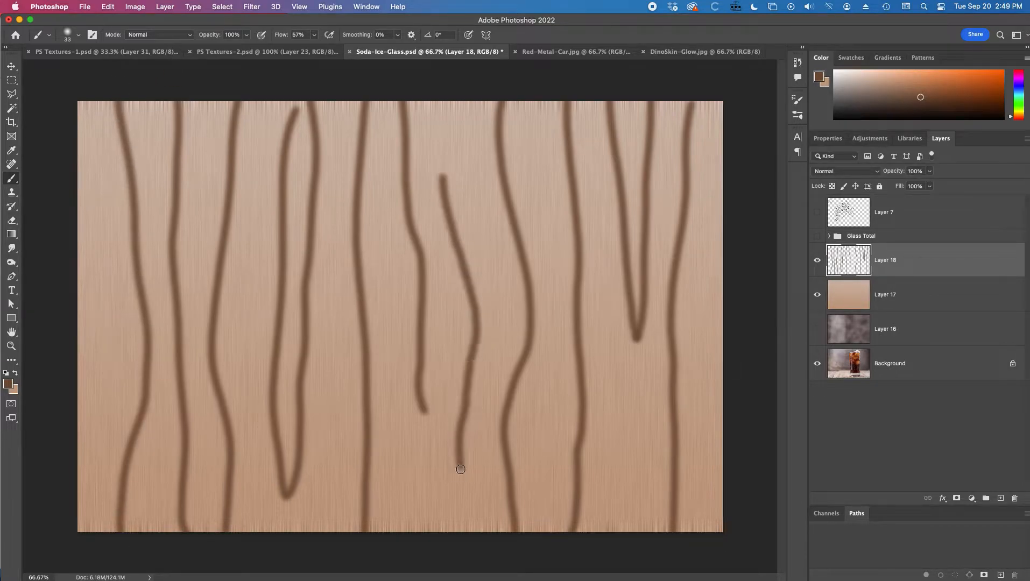
Step: Reapply the last Motion Blur filter to the stroke layer three times
{"action": "left_click", "coordinate": [251, 8]}
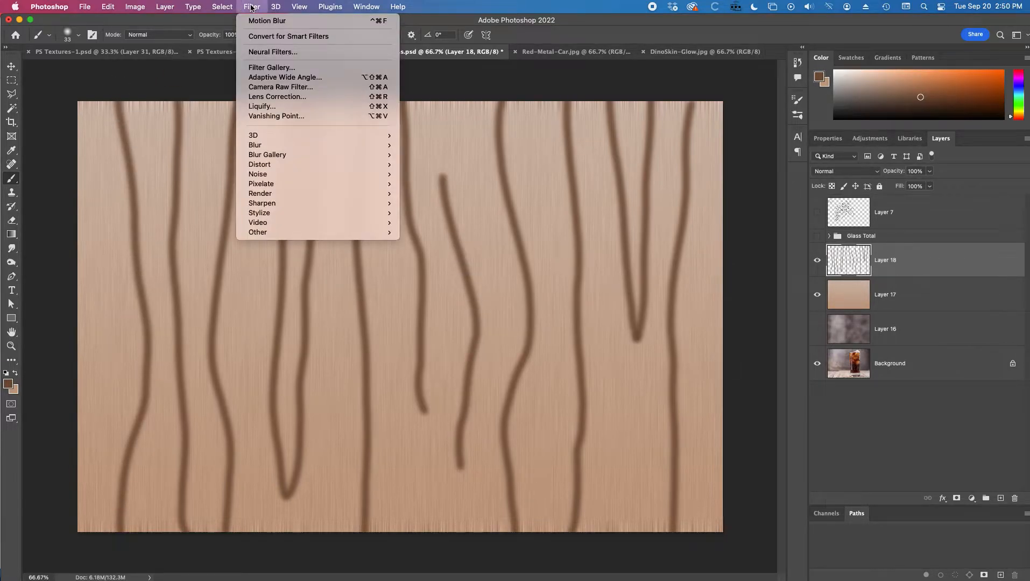
{"action": "left_click", "coordinate": [259, 19]}
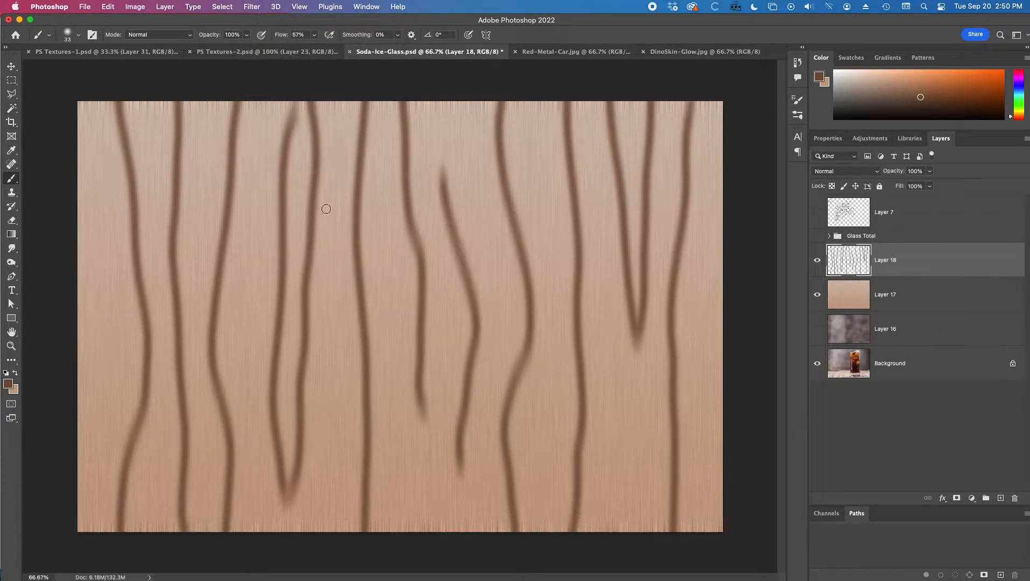
{"action": "left_click", "coordinate": [251, 6]}
{"action": "left_click", "coordinate": [257, 22]}
{"action": "left_click", "coordinate": [251, 7]}
{"action": "left_click", "coordinate": [260, 20]}
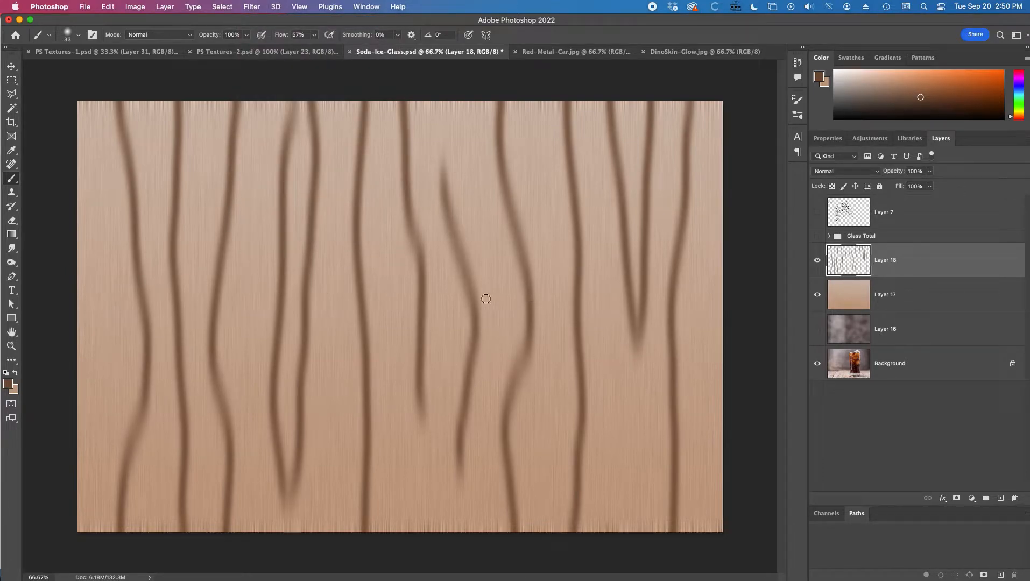
Step: Squeeze the strokes horizontally into about the left half of the canvas with Free Transform
{"action": "key", "text": "super+t"}
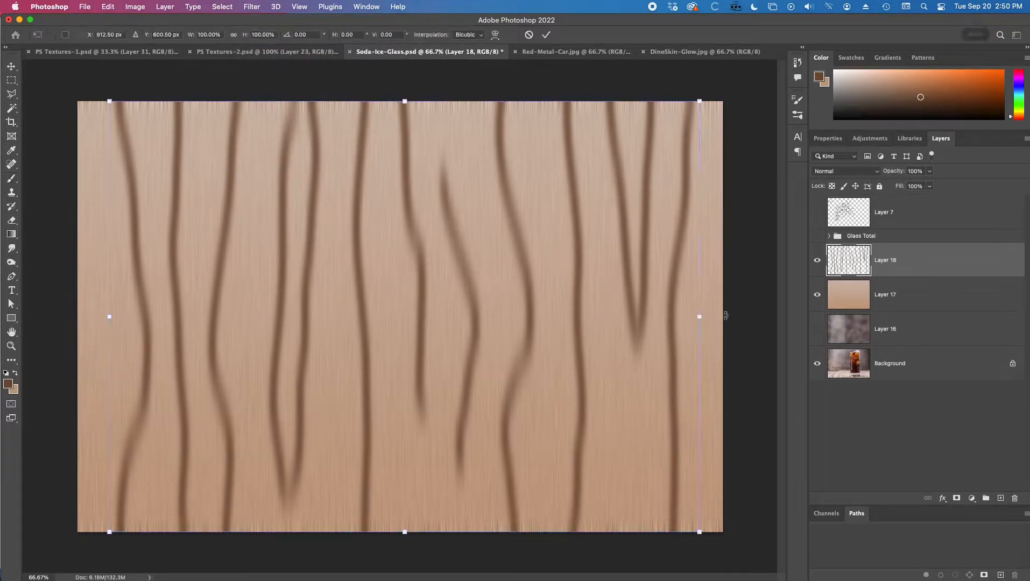
{"action": "left_click_drag", "start_coordinate": [699, 316], "coordinate": [393, 329]}
{"action": "key", "text": "Return"}
Step: Duplicate the squeezed strokes with the Move tool, placing the copy in the empty right half
{"action": "key", "text": "b"}
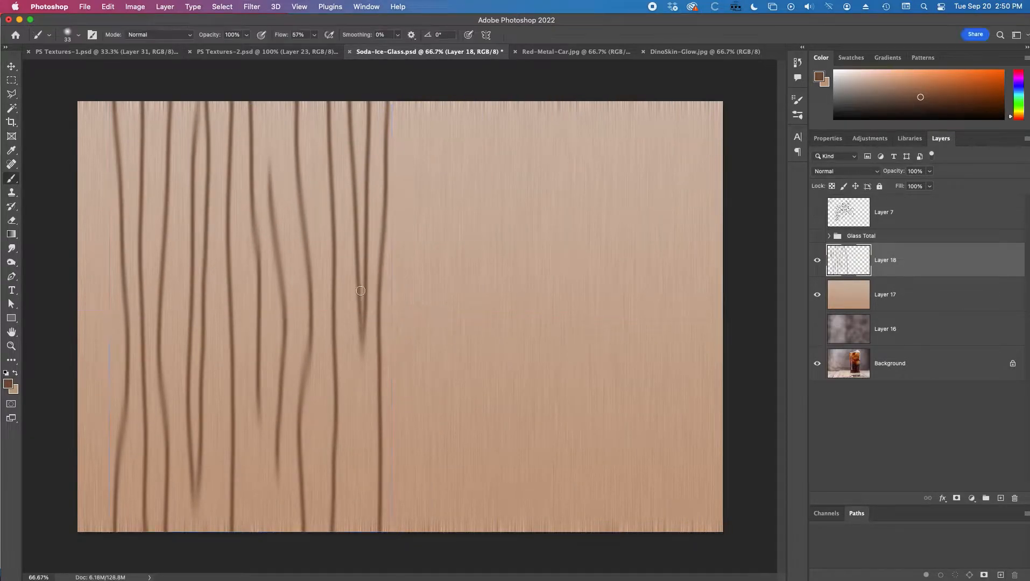
{"action": "key", "text": "v"}
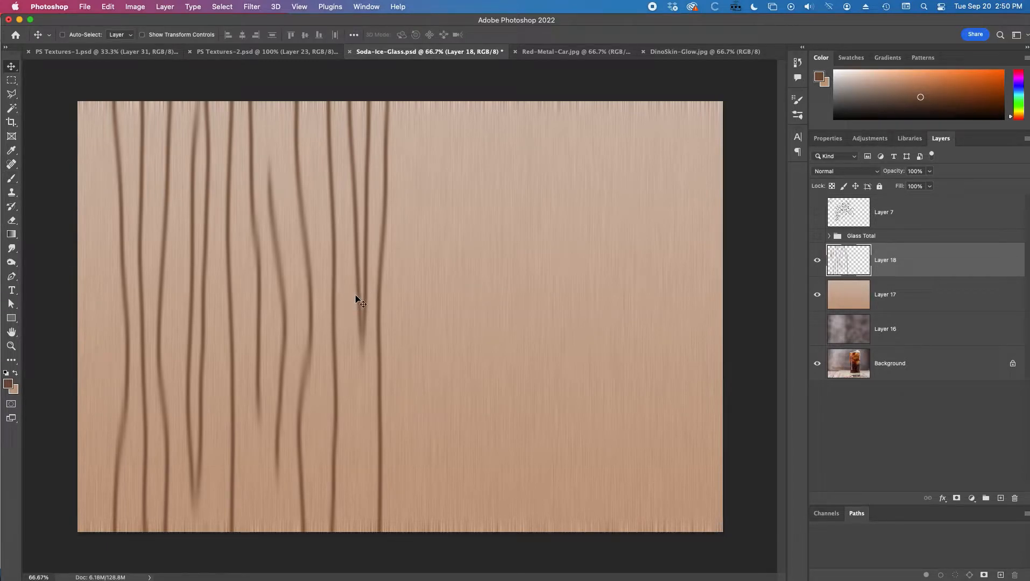
{"action": "left_click_drag", "start_coordinate": [355, 296], "coordinate": [647, 304]}
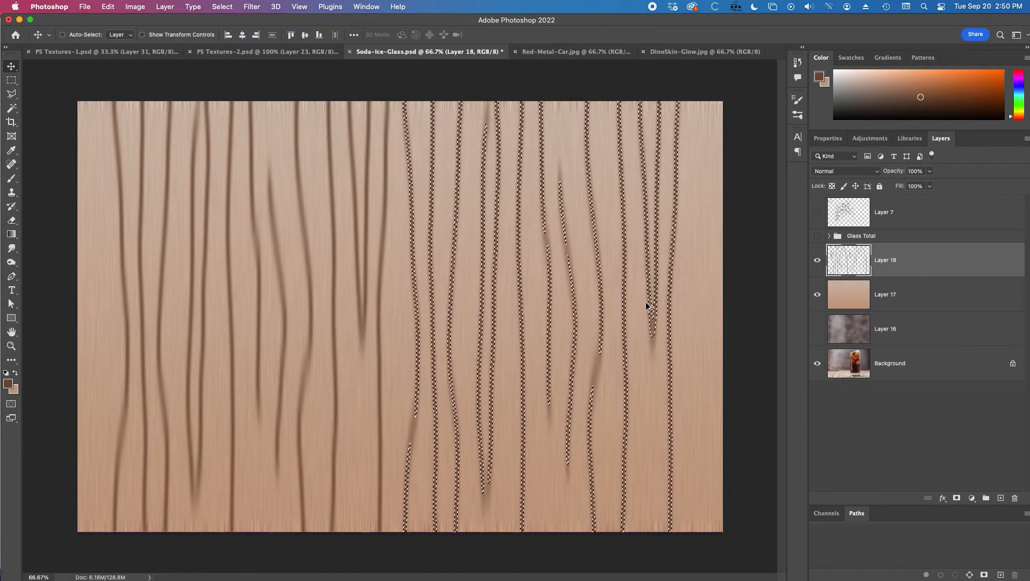
Step: Flip the duplicated strokes horizontally
{"action": "left_click", "coordinate": [108, 6]}
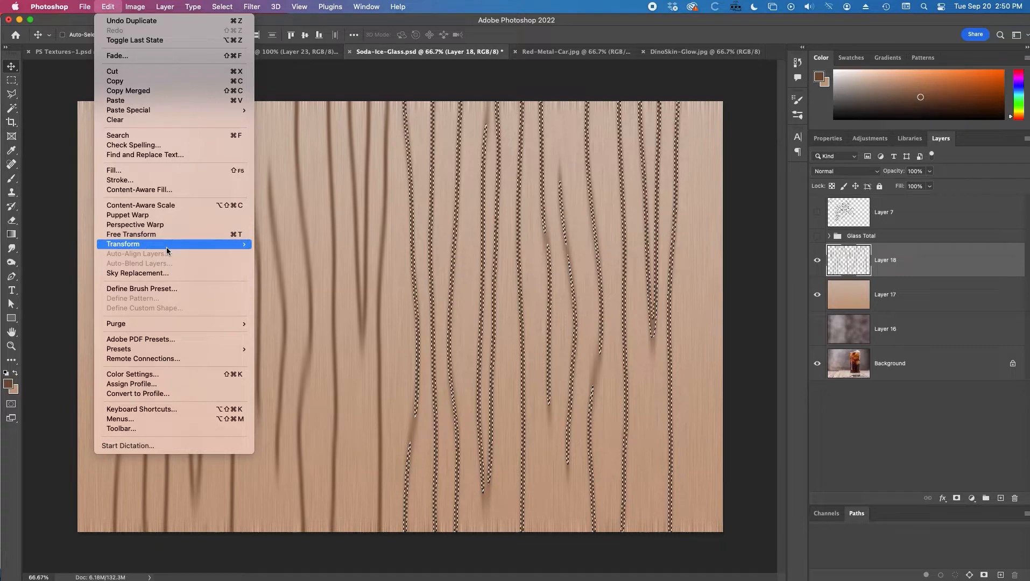
{"action": "mouse_move", "coordinate": [182, 245]}
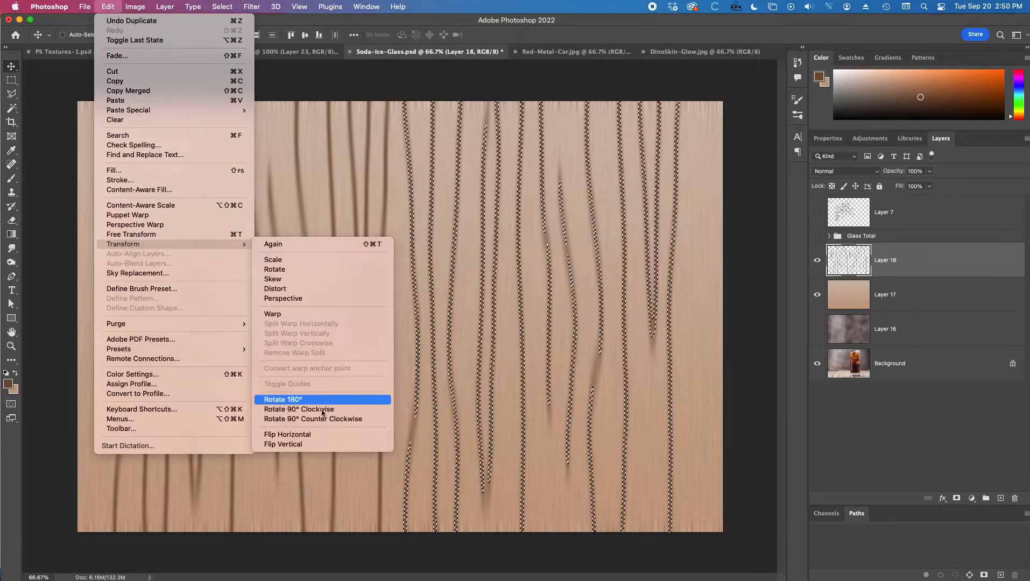
{"action": "left_click", "coordinate": [317, 435]}
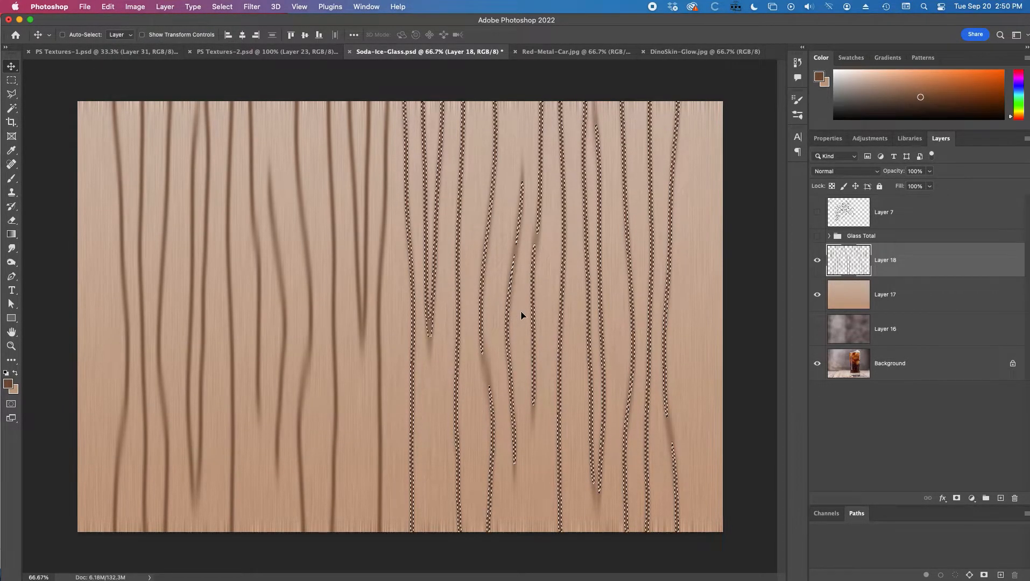
Step: Deselect and compress the whole stroke layer horizontally with Free Transform
{"action": "key", "text": "cmd+d"}
{"action": "left_click_drag", "start_coordinate": [524, 324], "coordinate": [517, 329]}
{"action": "key", "text": "cmd+t"}
{"action": "left_click_drag", "start_coordinate": [665, 317], "coordinate": [524, 321]}
{"action": "key", "text": "Return"}
Step: Reapply Motion Blur to the strokes and duplicate them to fill the empty right side of the canvas
{"action": "left_click", "coordinate": [251, 5]}
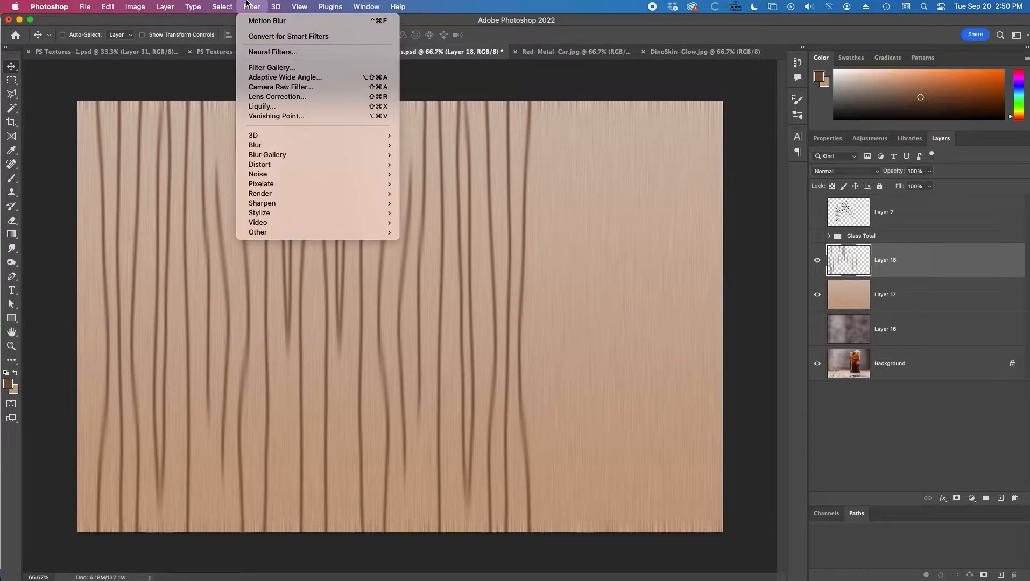
{"action": "left_click", "coordinate": [256, 3]}
{"action": "left_click", "coordinate": [255, 3]}
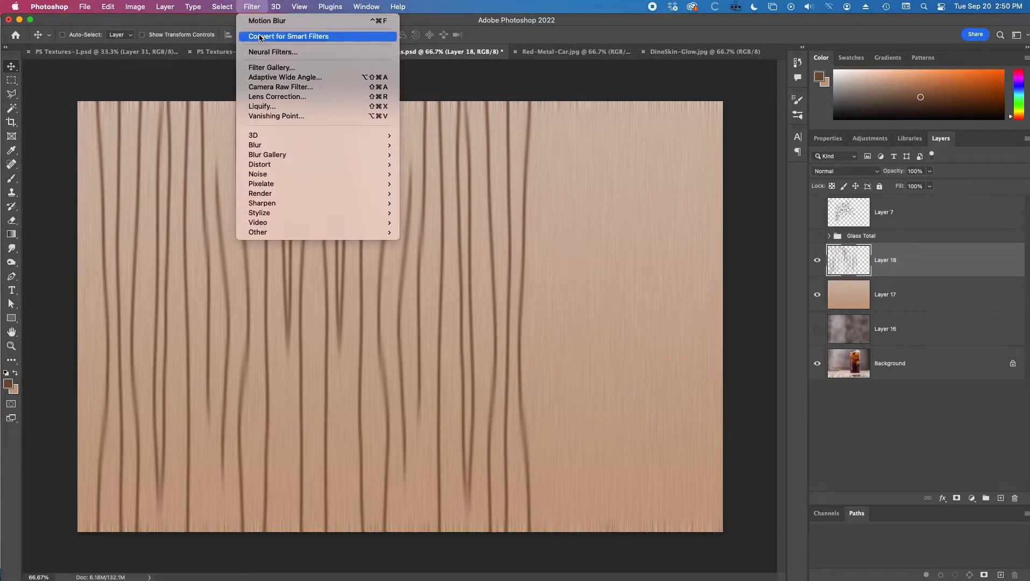
{"action": "left_click", "coordinate": [256, 21]}
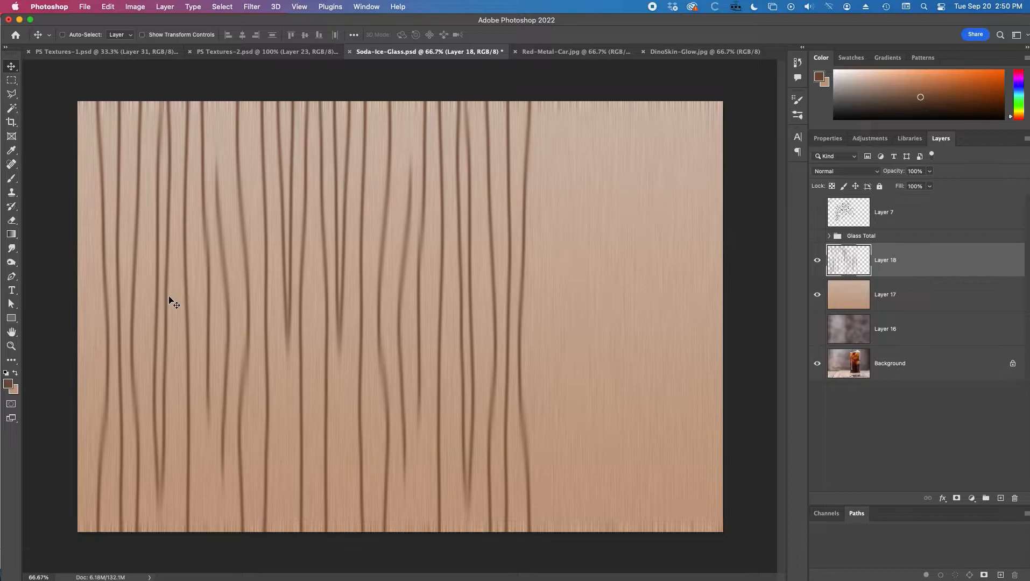
{"action": "left_click_drag", "start_coordinate": [251, 302], "coordinate": [616, 315]}
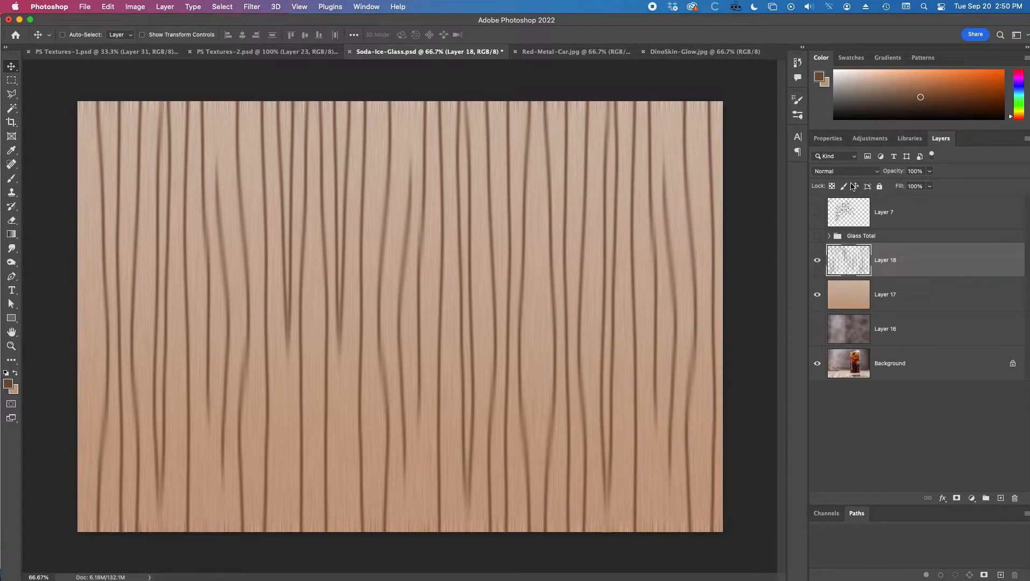
Step: Boost the gradient layer's contrast with Levels by moving the black and white input sliders inward
{"action": "left_click", "coordinate": [896, 294]}
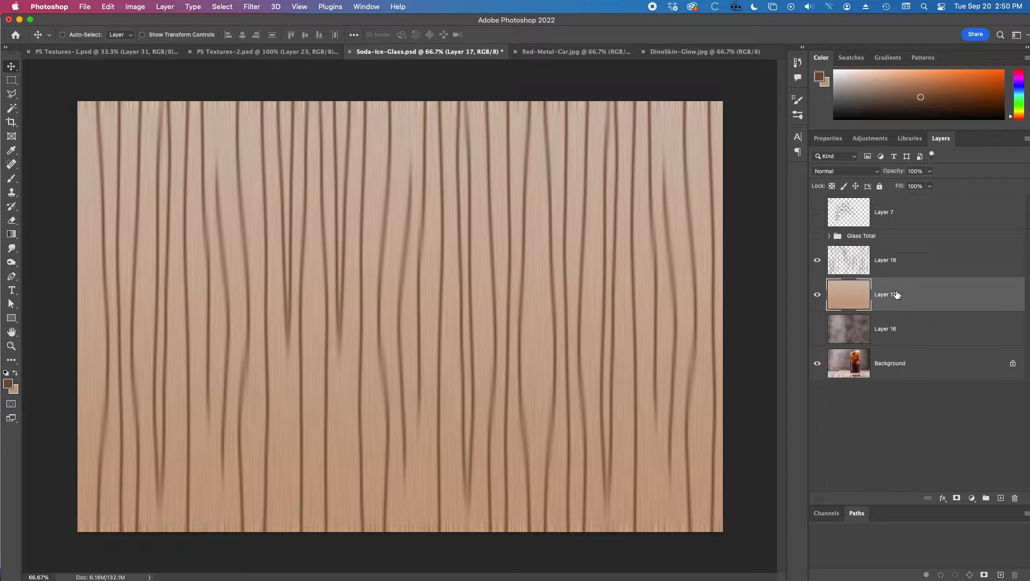
{"action": "key", "text": "super"}
{"action": "key", "text": "super+l"}
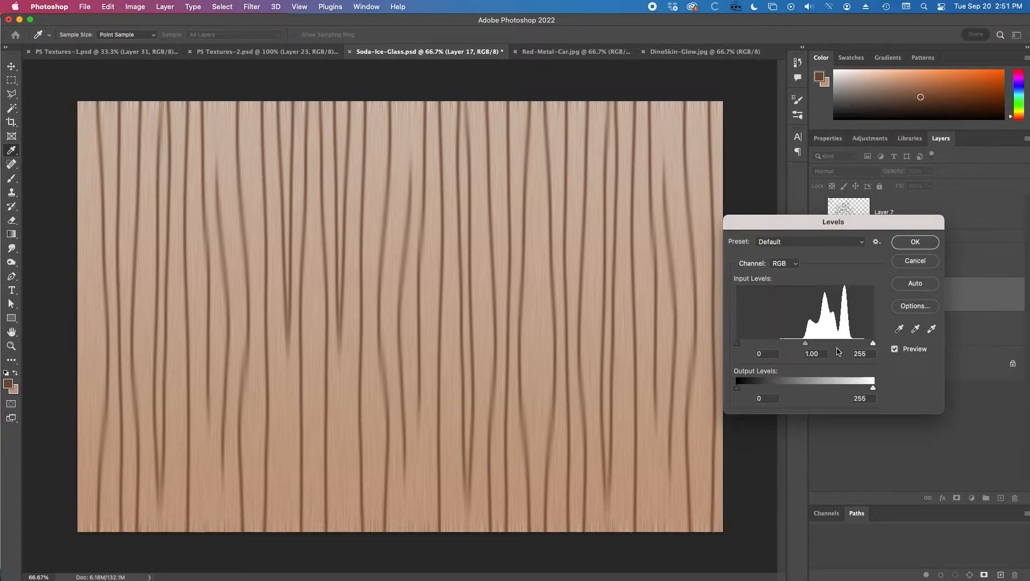
{"action": "left_click_drag", "start_coordinate": [737, 345], "coordinate": [758, 346]}
{"action": "left_click_drag", "start_coordinate": [873, 345], "coordinate": [862, 345]}
{"action": "left_click", "coordinate": [913, 243]}
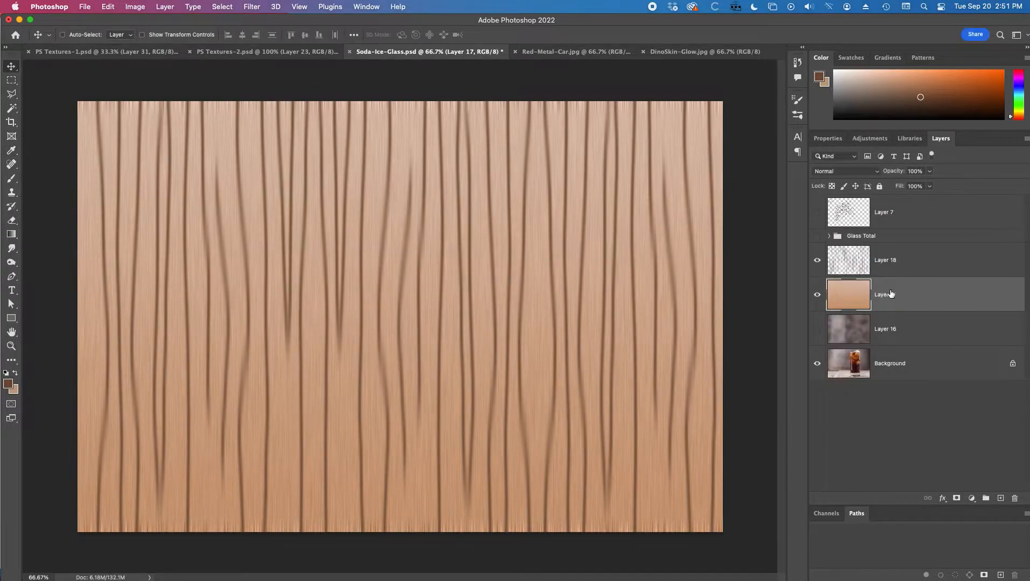
Step: Duplicate the stroke layer and offset the copy slightly
{"action": "left_click", "coordinate": [885, 259]}
{"action": "left_click_drag", "start_coordinate": [904, 259], "coordinate": [1000, 498]}
{"action": "left_click_drag", "start_coordinate": [533, 293], "coordinate": [528, 289]}
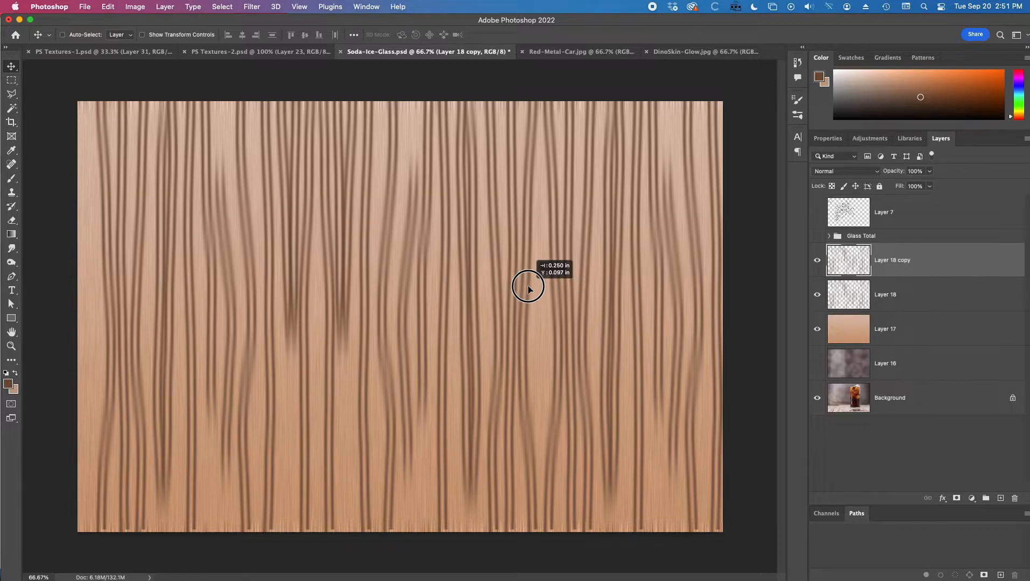
{"action": "left_click_drag", "start_coordinate": [528, 289], "coordinate": [529, 289]}
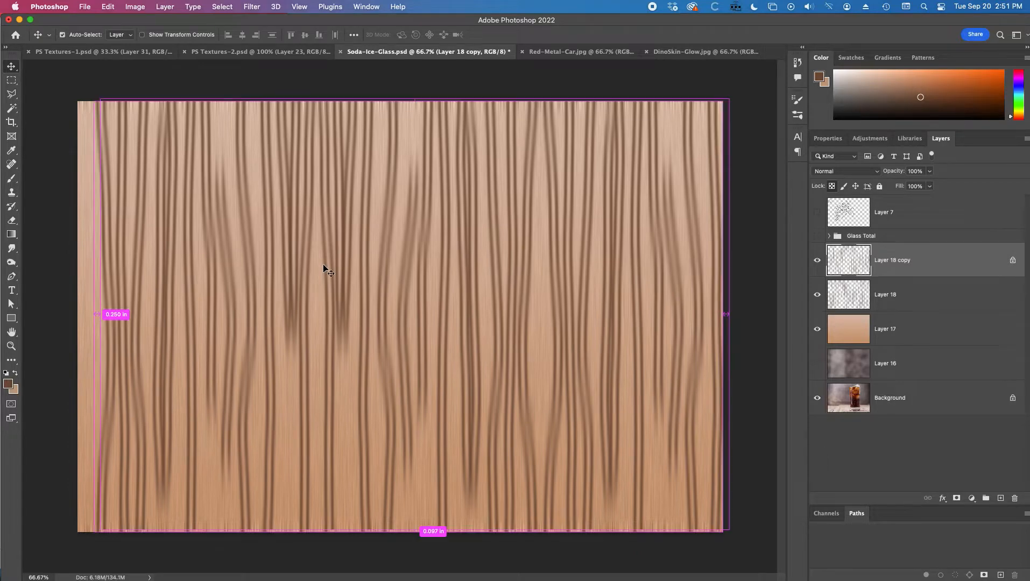
Step: Fill the copied strokes with the background colour and set the foreground colour to ab8363
{"action": "key", "text": "super+BackSpace"}
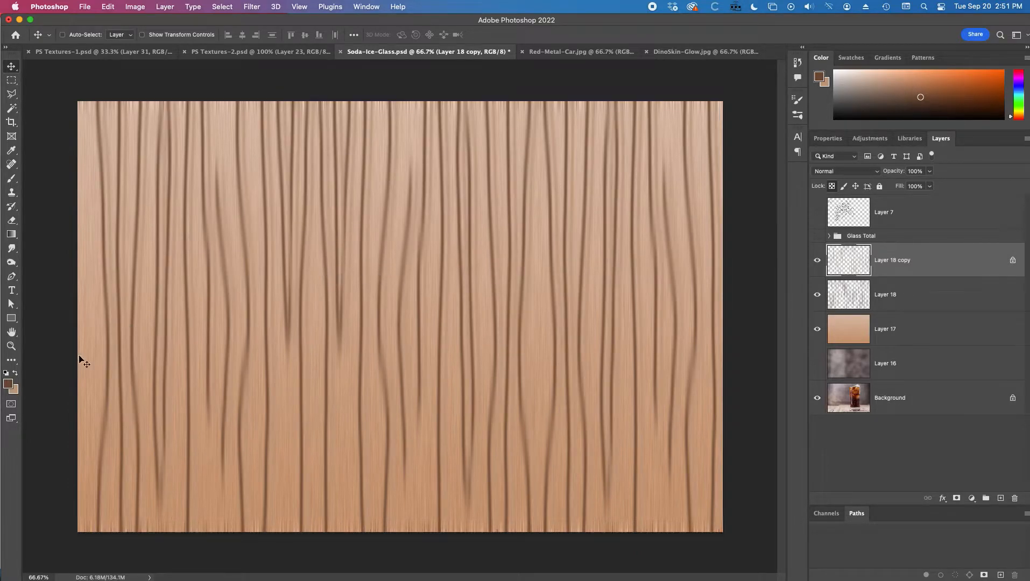
{"action": "left_click", "coordinate": [16, 373]}
{"action": "left_click", "coordinate": [11, 382]}
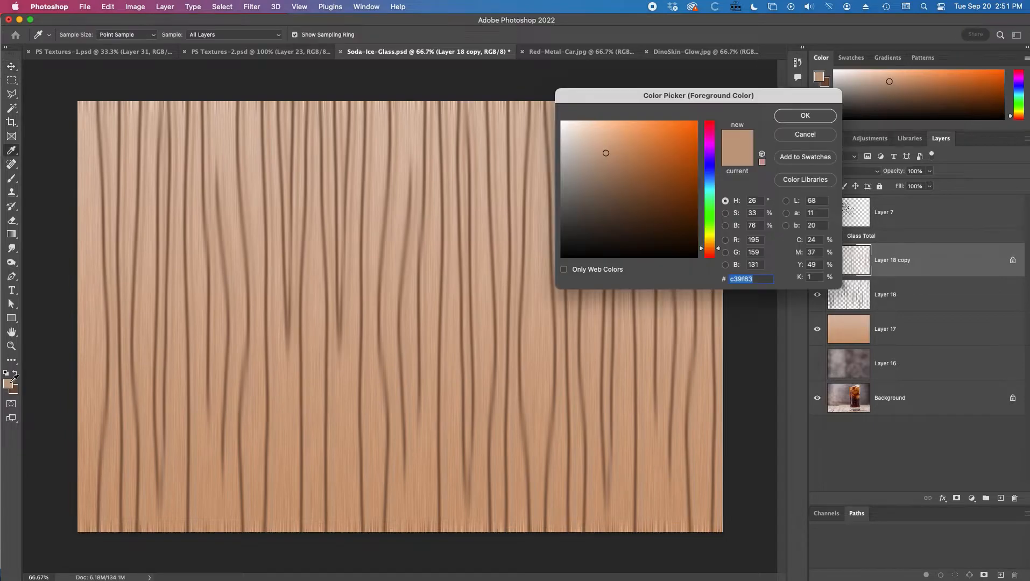
{"action": "left_click", "coordinate": [619, 165]}
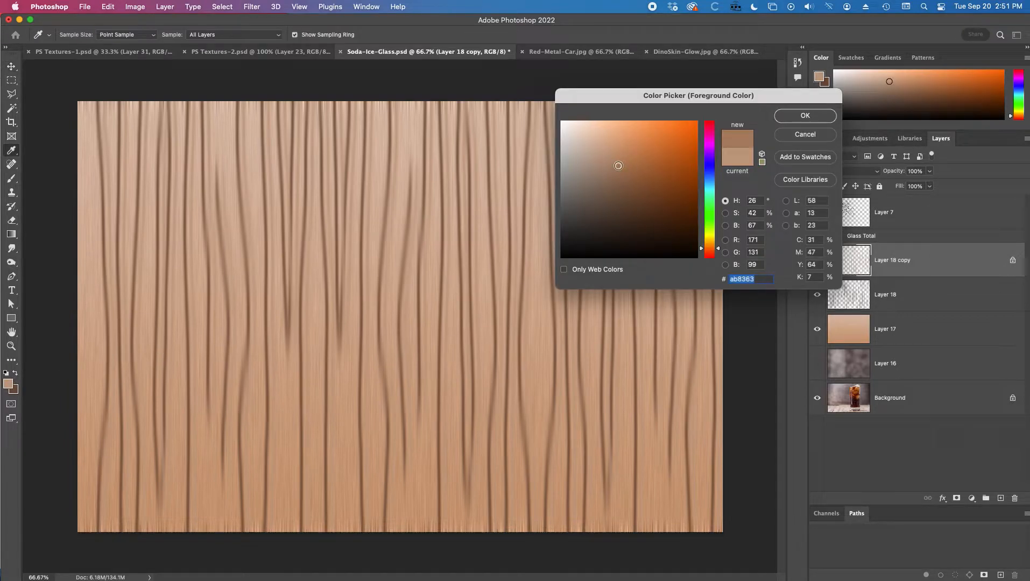
{"action": "left_click", "coordinate": [803, 116]}
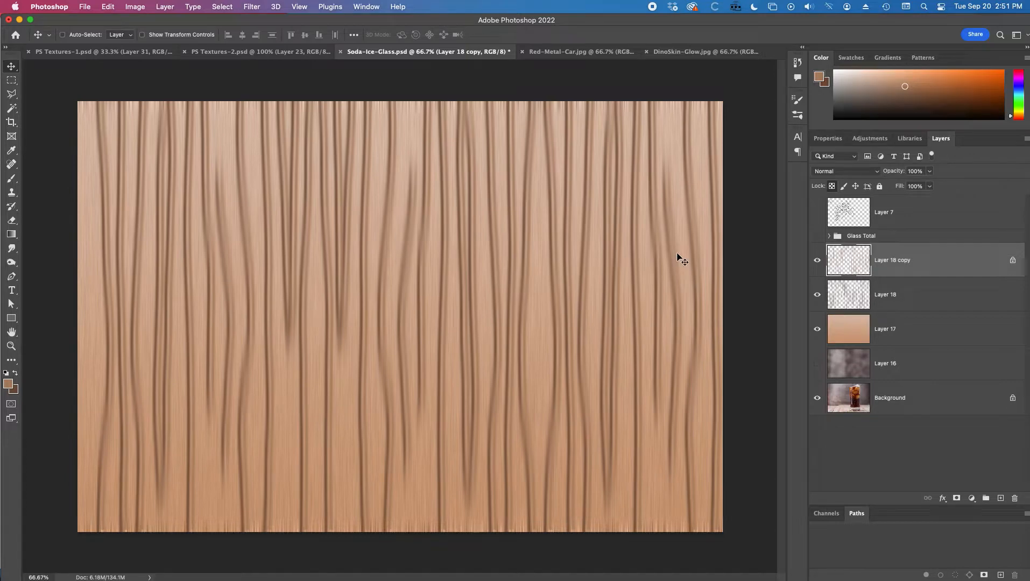
Step: Stretch the copied stroke layer vertically beyond the canvas edges with Free Transform
{"action": "key", "text": "super+t"}
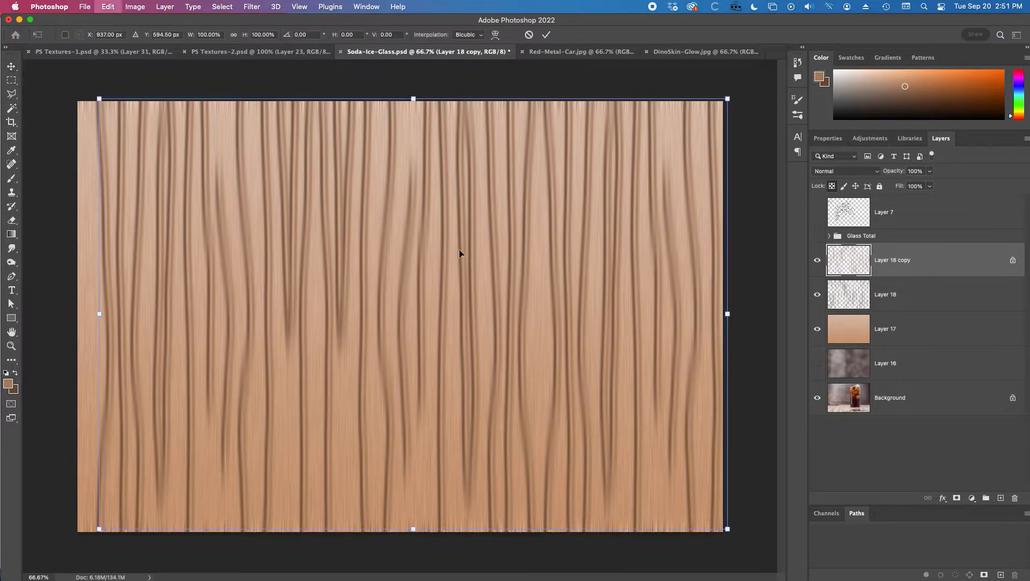
{"action": "left_click_drag", "start_coordinate": [417, 98], "coordinate": [415, 81]}
{"action": "left_click_drag", "start_coordinate": [413, 530], "coordinate": [413, 578]}
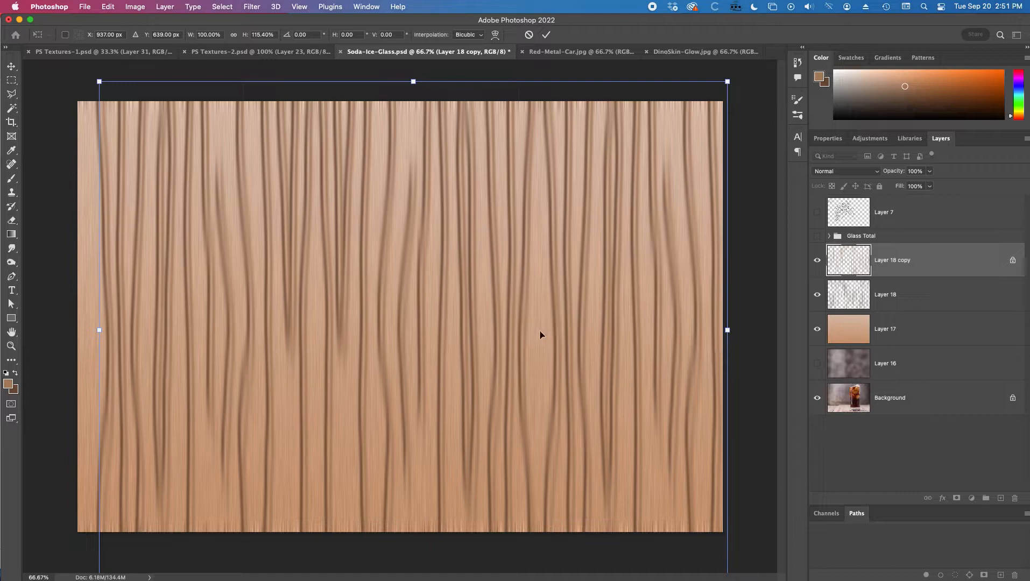
{"action": "key", "text": "Return"}
Step: Merge the copied stroke layer down into the original stroke layer
{"action": "key", "text": "super+minus"}
{"action": "left_click_drag", "start_coordinate": [576, 318], "coordinate": [577, 319]}
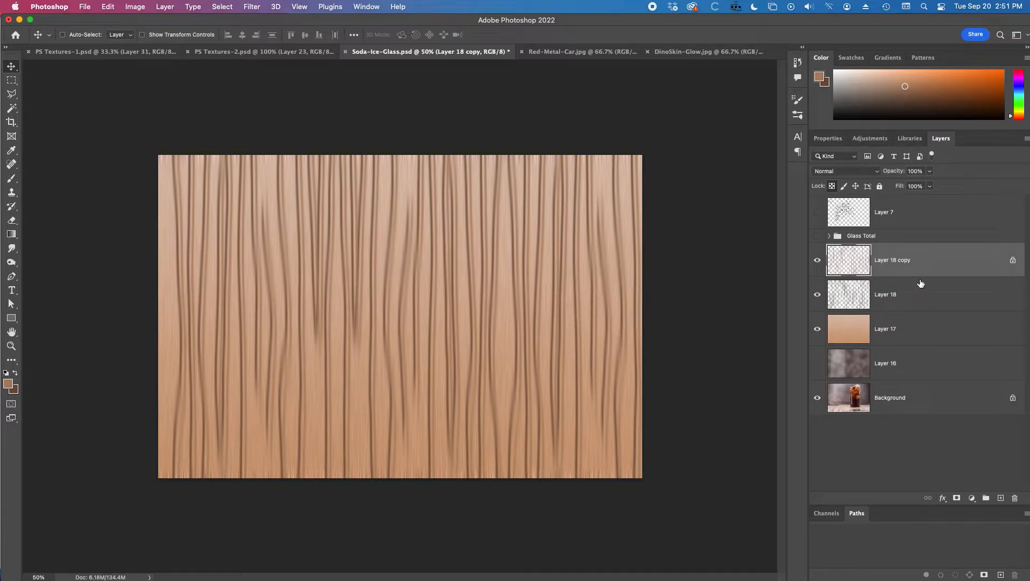
{"action": "right_click", "coordinate": [922, 258]}
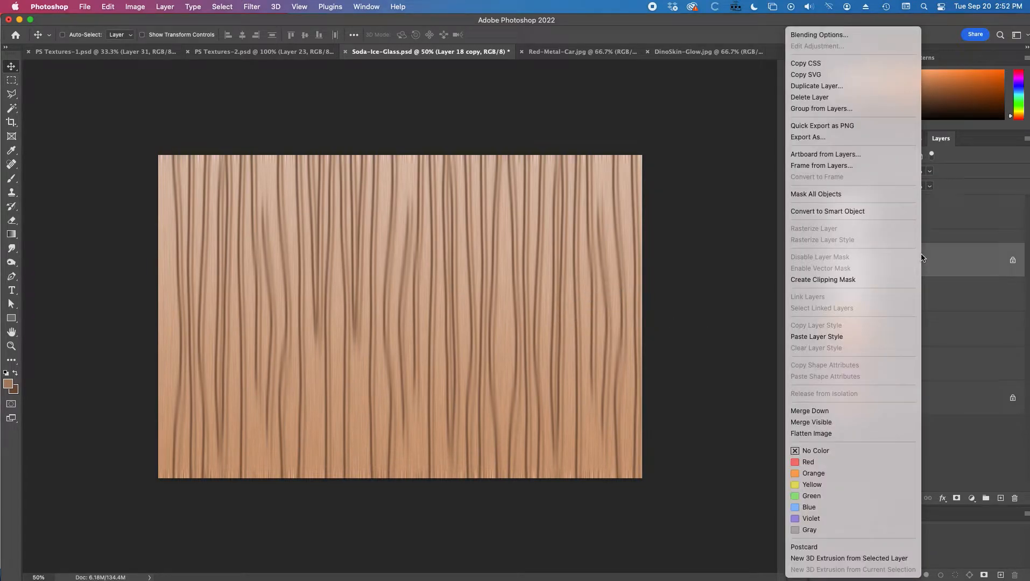
{"action": "left_click", "coordinate": [830, 410]}
Step: Stretch the merged stroke layer slightly taller with Free Transform
{"action": "key", "text": "super+t"}
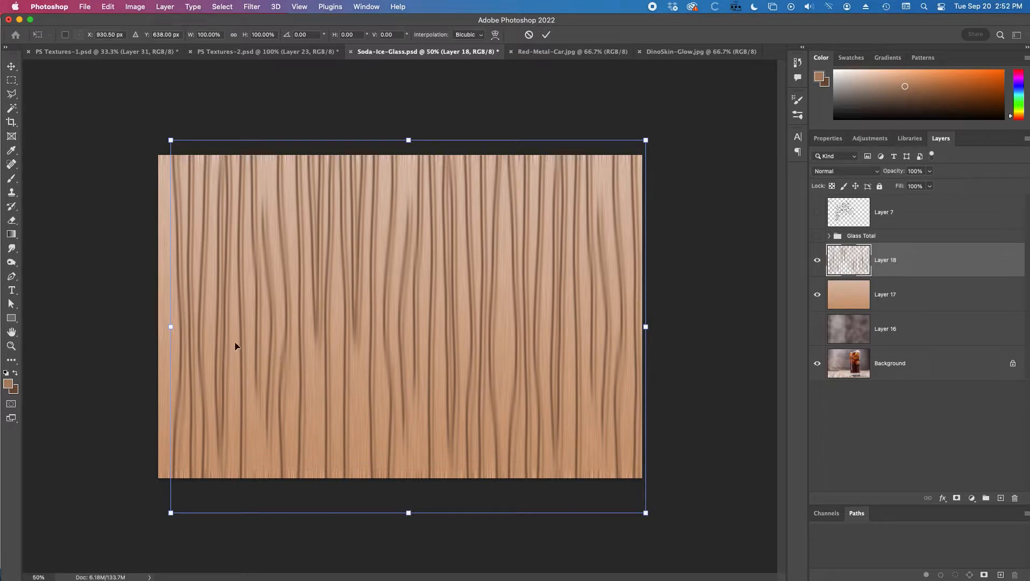
{"action": "left_click_drag", "start_coordinate": [256, 321], "coordinate": [250, 322]}
{"action": "left_click_drag", "start_coordinate": [401, 138], "coordinate": [401, 129]}
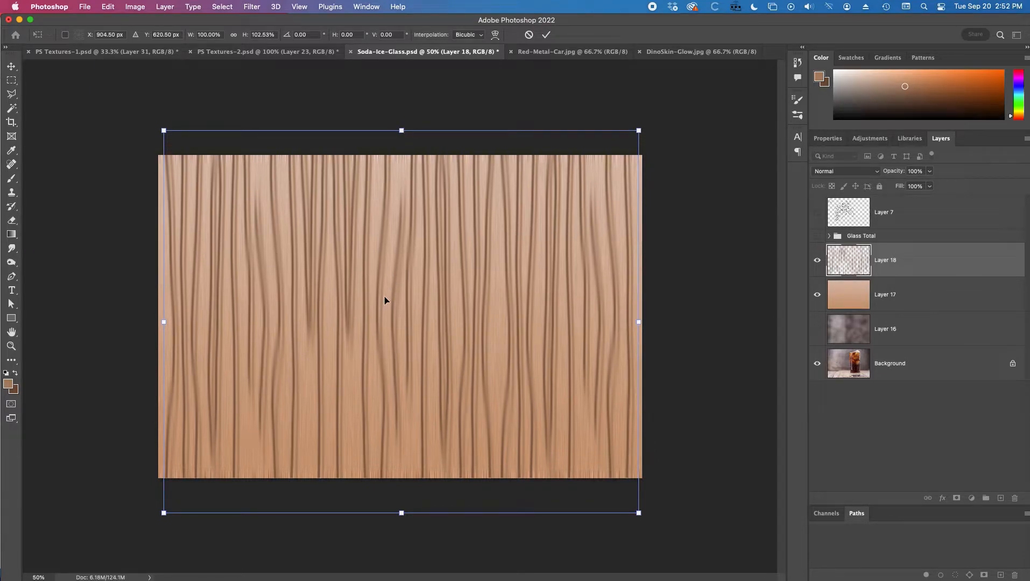
{"action": "key", "text": "Return"}
Step: Switch to the Brush tool and lower its flow to 16%
{"action": "key", "text": "super+equal"}
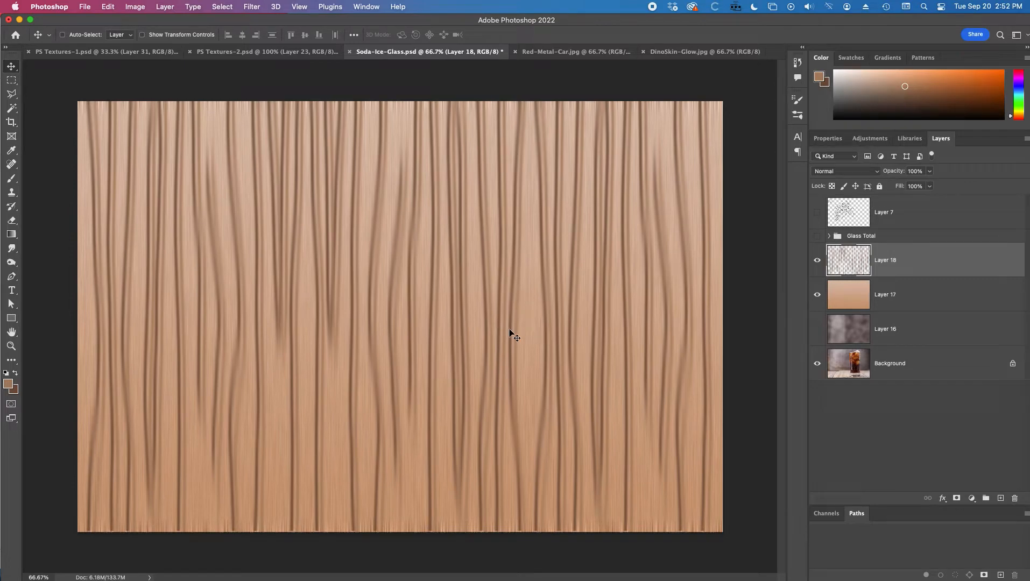
{"action": "key", "text": "b"}
{"action": "right_click", "coordinate": [521, 311]}
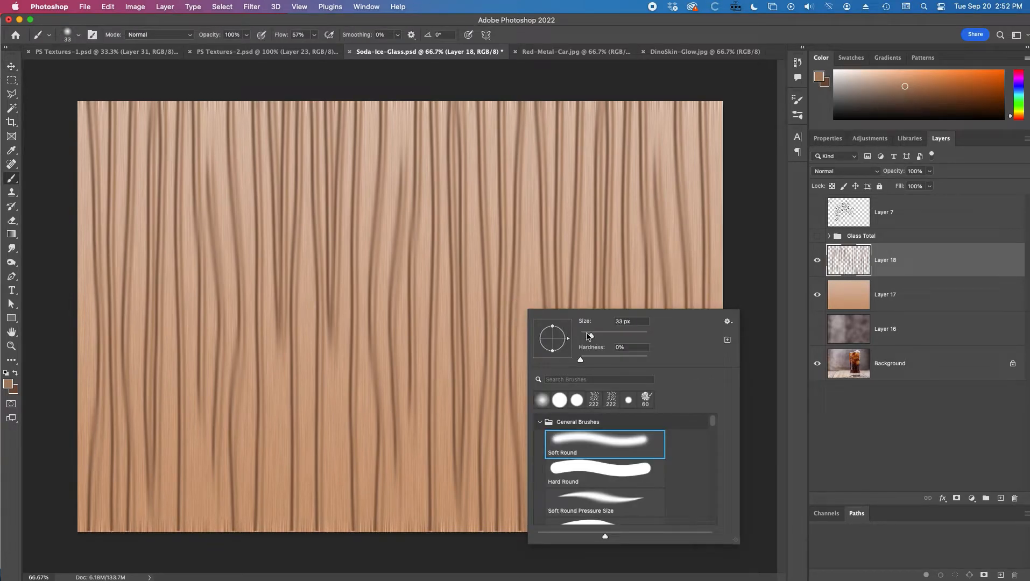
{"action": "left_click_drag", "start_coordinate": [284, 35], "coordinate": [263, 41]}
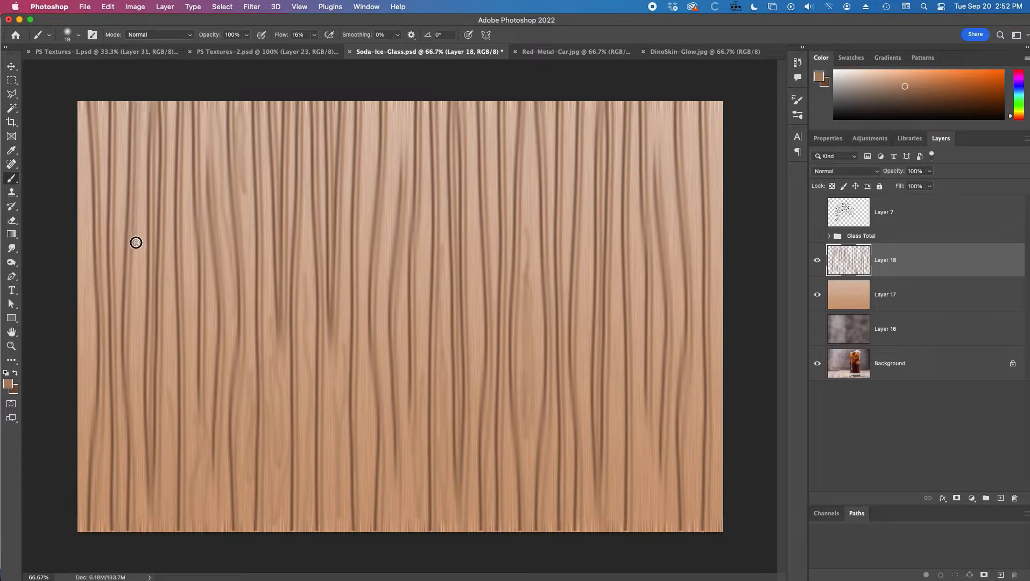
Step: Paint extra soft vertical wood-grain strokes along the left and right edges of the stroke layer
{"action": "mouse_move", "coordinate": [78, 93]}
{"action": "left_mouse_down"}
{"action": "mouse_move", "coordinate": [94, 301]}
{"action": "mouse_move", "coordinate": [71, 414]}
{"action": "left_mouse_up"}
{"action": "left_click_drag", "start_coordinate": [82, 160], "coordinate": [82, 471]}
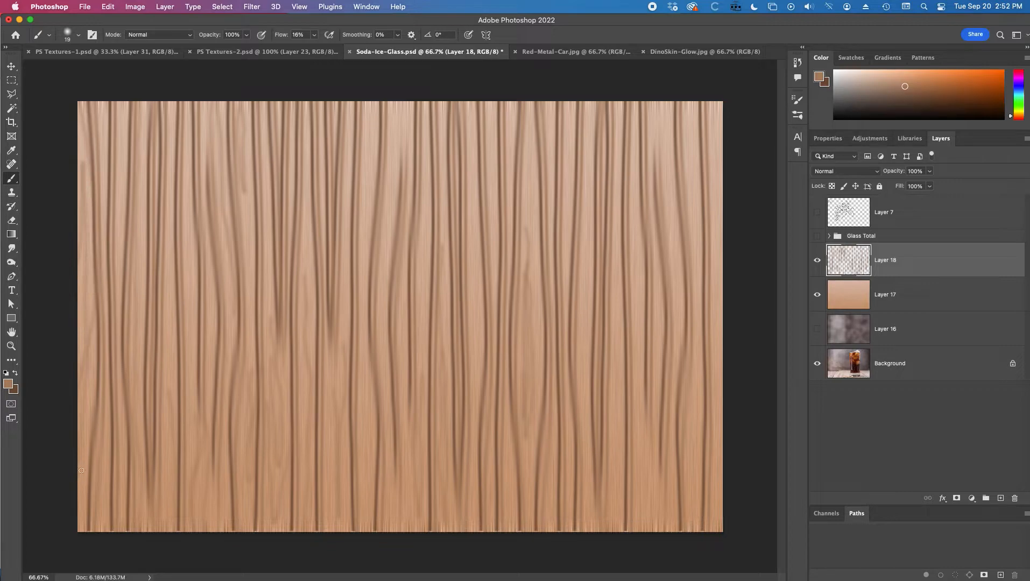
{"action": "left_click_drag", "start_coordinate": [662, 94], "coordinate": [669, 267]}
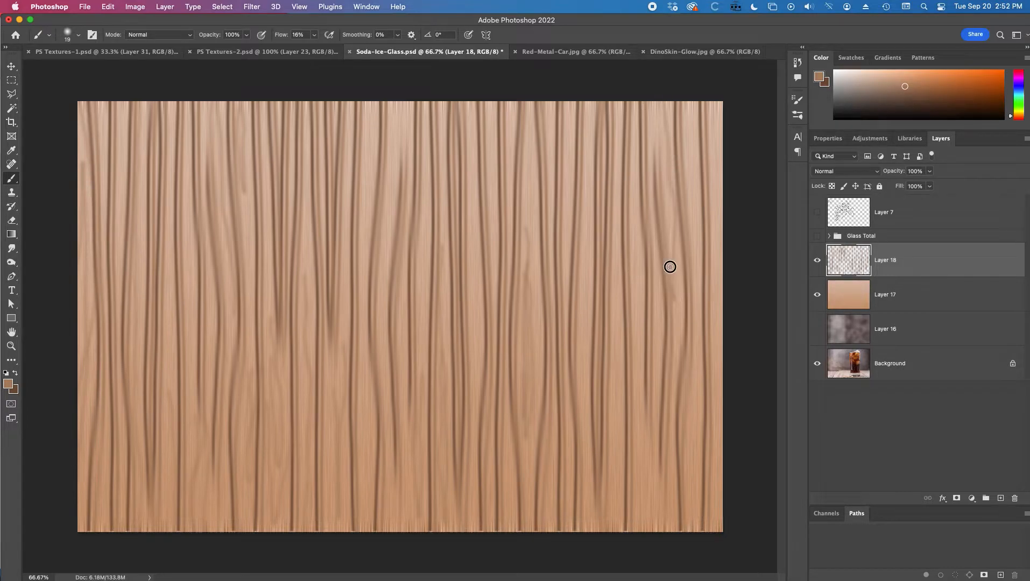
{"action": "mouse_move", "coordinate": [681, 98]}
{"action": "left_mouse_down"}
{"action": "mouse_move", "coordinate": [694, 201]}
{"action": "mouse_move", "coordinate": [699, 94]}
{"action": "mouse_move", "coordinate": [713, 165]}
{"action": "mouse_move", "coordinate": [717, 292]}
{"action": "left_mouse_up"}
{"action": "left_click_drag", "start_coordinate": [692, 412], "coordinate": [692, 461]}
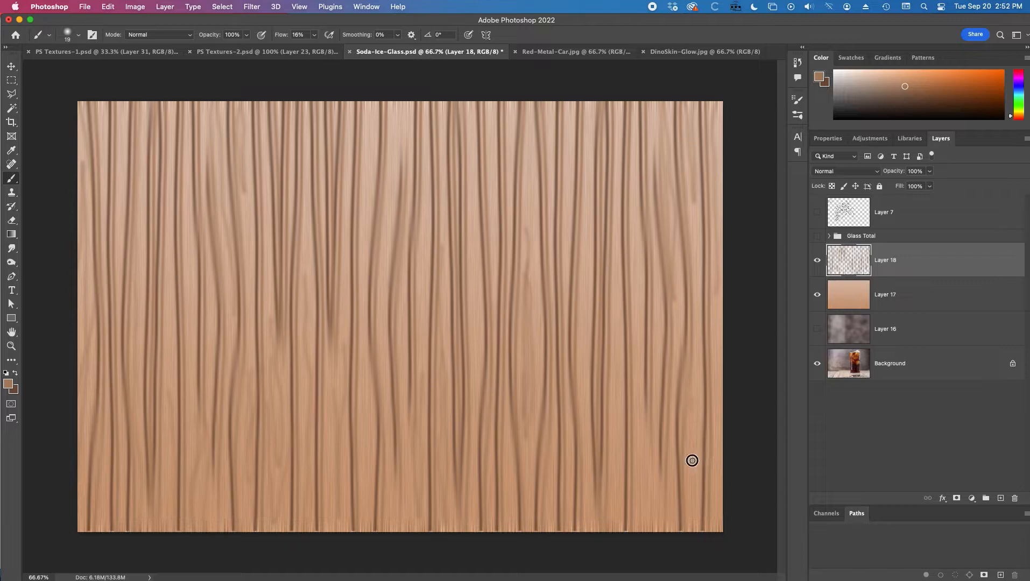
Step: Reduce the brush to size 12 with 24% flow and paint more thin wavy grain strokes across the middle
{"action": "right_click", "coordinate": [695, 391]}
{"action": "left_click_drag", "start_coordinate": [759, 372], "coordinate": [757, 372]}
{"action": "left_click_drag", "start_coordinate": [279, 41], "coordinate": [283, 40]}
{"action": "mouse_move", "coordinate": [611, 520]}
{"action": "left_mouse_down"}
{"action": "mouse_move", "coordinate": [617, 245]}
{"action": "mouse_move", "coordinate": [641, 296]}
{"action": "mouse_move", "coordinate": [651, 550]}
{"action": "mouse_move", "coordinate": [673, 353]}
{"action": "left_mouse_up"}
{"action": "mouse_move", "coordinate": [697, 399]}
{"action": "left_mouse_down"}
{"action": "mouse_move", "coordinate": [692, 455]}
{"action": "mouse_move", "coordinate": [694, 387]}
{"action": "left_mouse_up"}
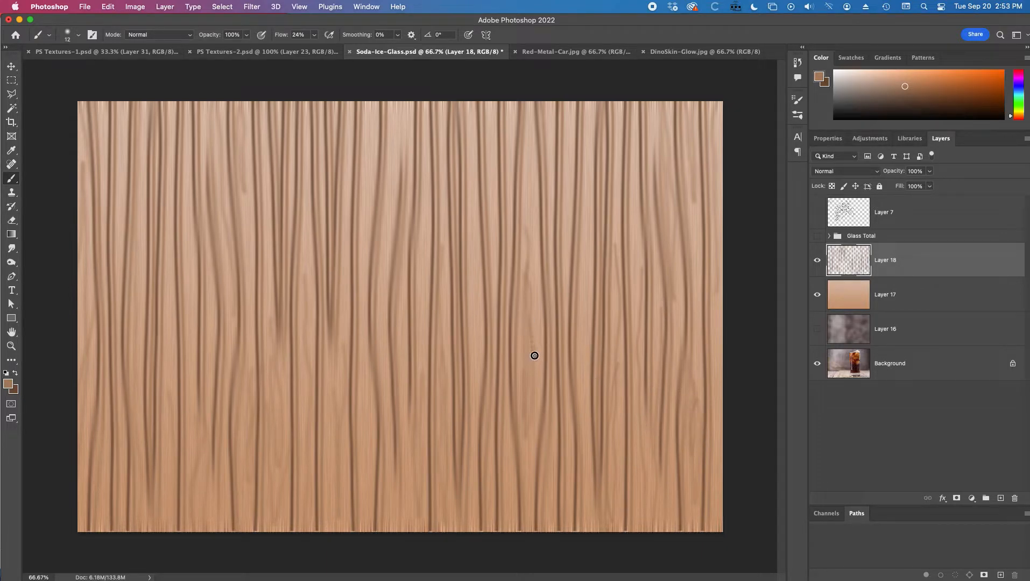
{"action": "left_click_drag", "start_coordinate": [531, 238], "coordinate": [535, 151]}
{"action": "left_click_drag", "start_coordinate": [534, 109], "coordinate": [527, 245]}
{"action": "left_click_drag", "start_coordinate": [399, 104], "coordinate": [383, 287]}
{"action": "mouse_move", "coordinate": [404, 156]}
{"action": "left_mouse_down"}
{"action": "mouse_move", "coordinate": [403, 86]}
{"action": "mouse_move", "coordinate": [402, 151]}
{"action": "left_mouse_up"}
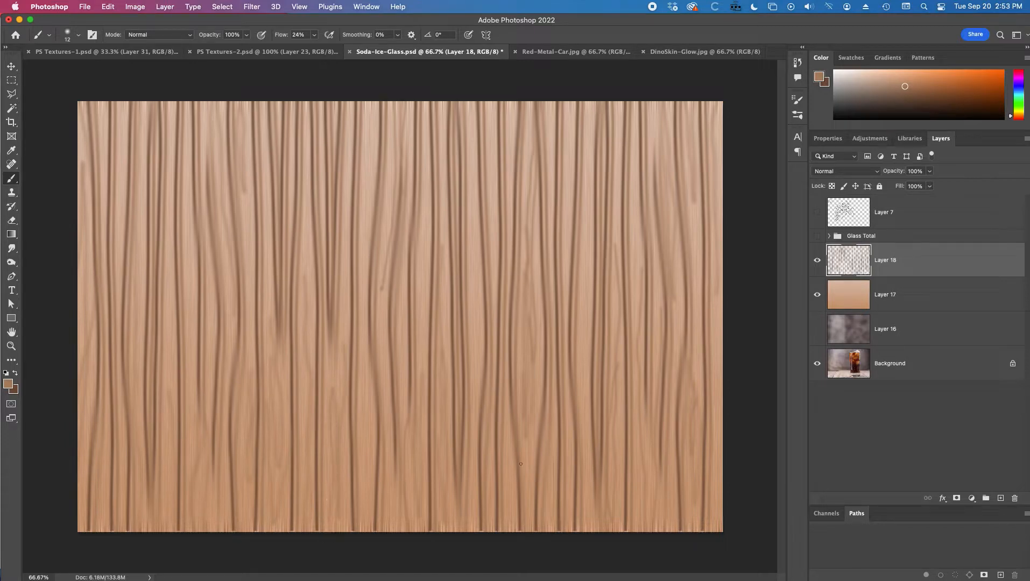
Step: Set the stroke layer's blend mode to Multiply and its opacity to 53%
{"action": "left_click", "coordinate": [490, 318], "text": "super"}
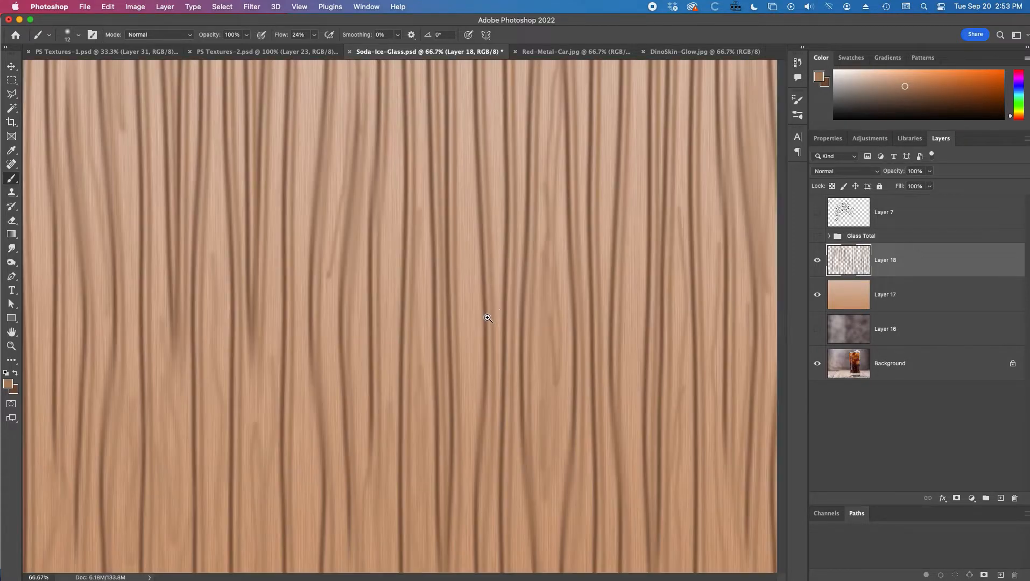
{"action": "left_click", "coordinate": [489, 316], "text": "super"}
{"action": "left_click", "coordinate": [459, 374], "text": "alt"}
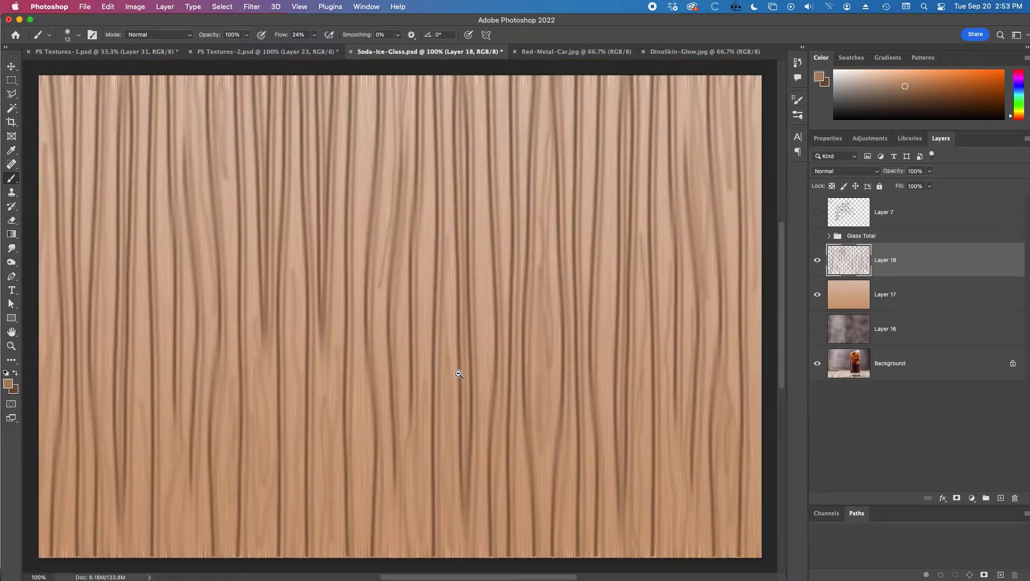
{"action": "left_click", "coordinate": [459, 374], "text": "alt"}
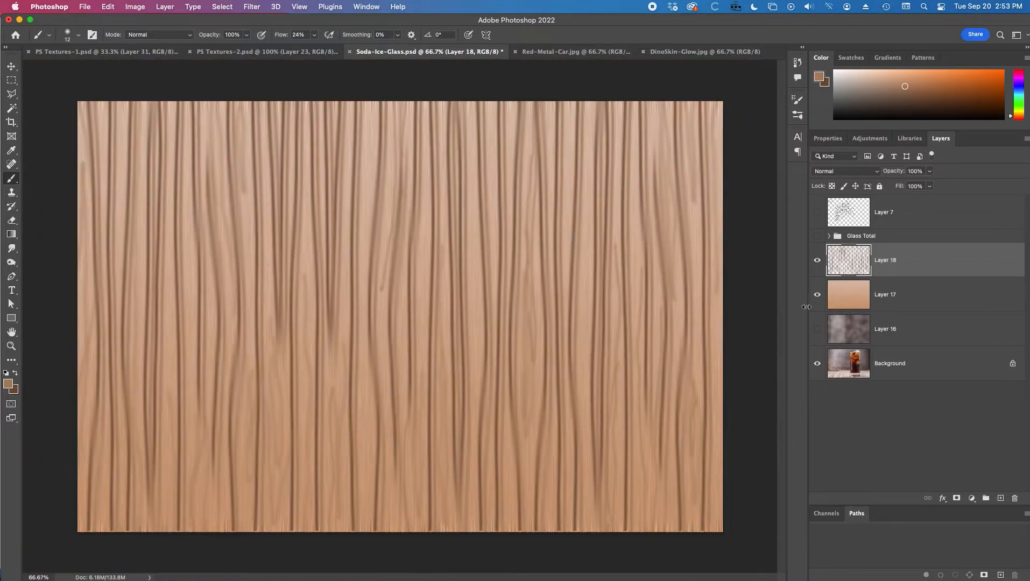
{"action": "left_click", "coordinate": [873, 172]}
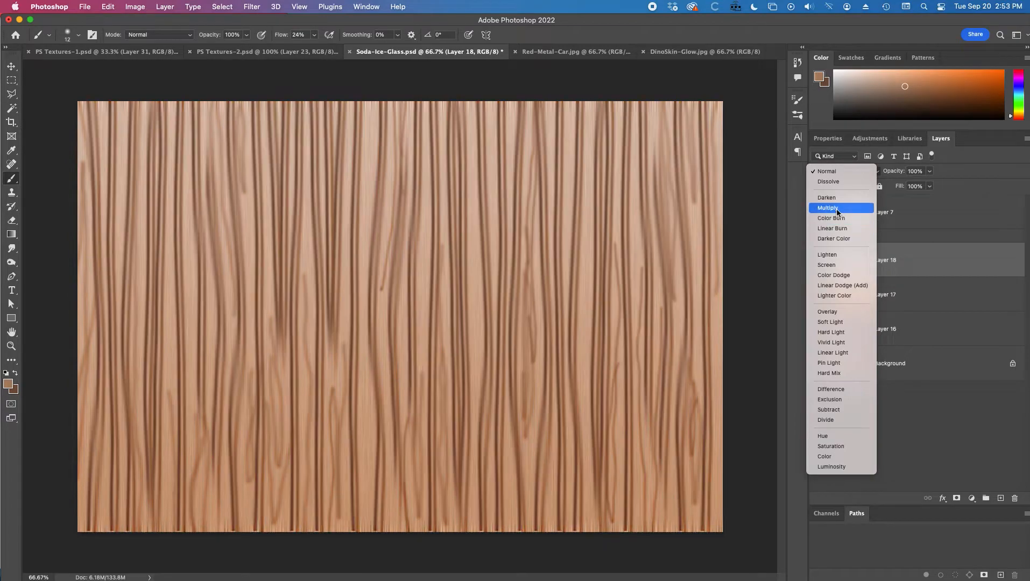
{"action": "left_click", "coordinate": [837, 212]}
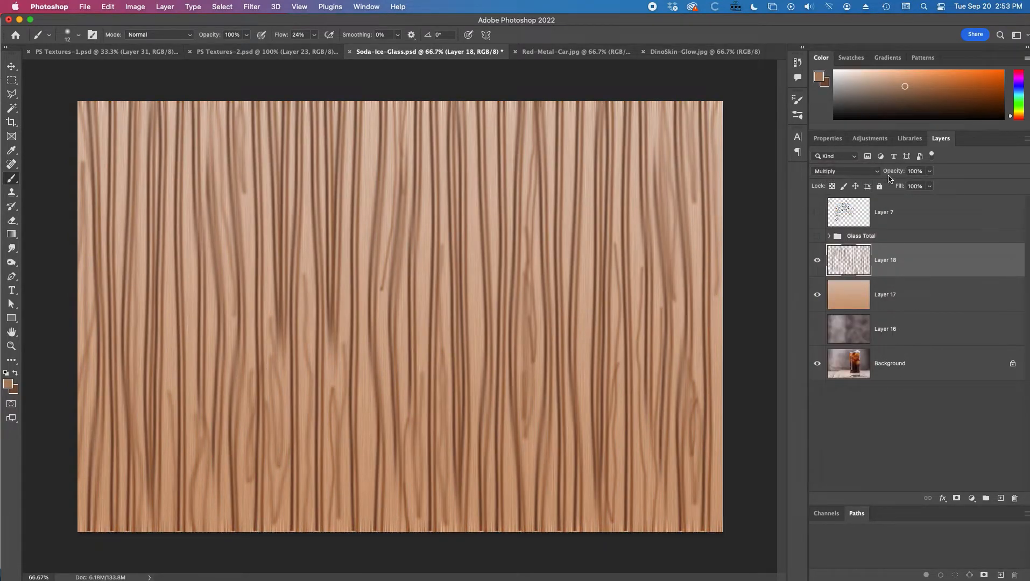
{"action": "left_click_drag", "start_coordinate": [893, 171], "coordinate": [868, 171]}
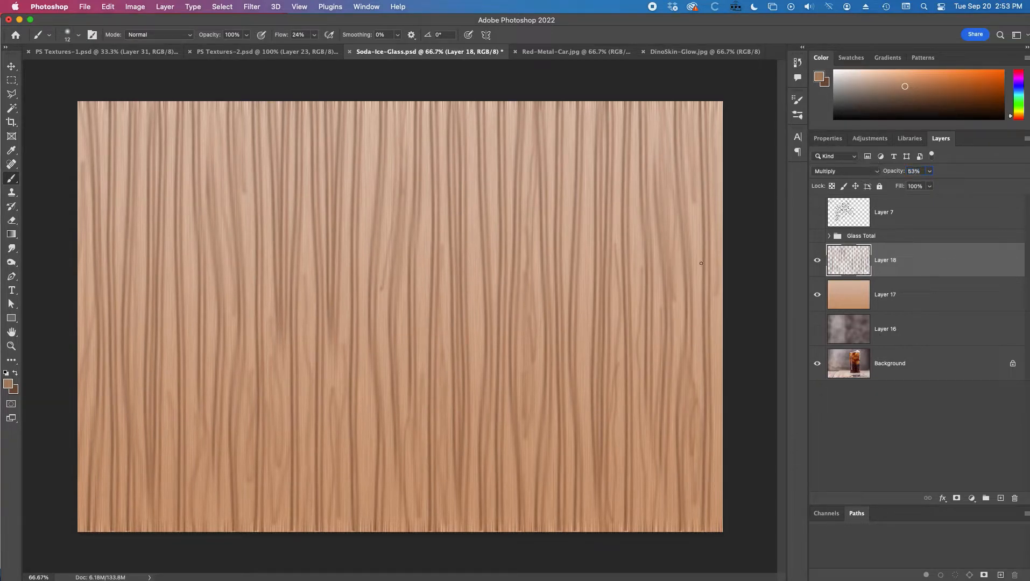
Step: Examine the wood grain up close and toggle the stroke and gradient layers' visibility to compare them
{"action": "left_click", "coordinate": [521, 270], "text": "super"}
{"action": "left_click", "coordinate": [522, 270], "text": "super"}
{"action": "left_click", "coordinate": [512, 278], "text": "super"}
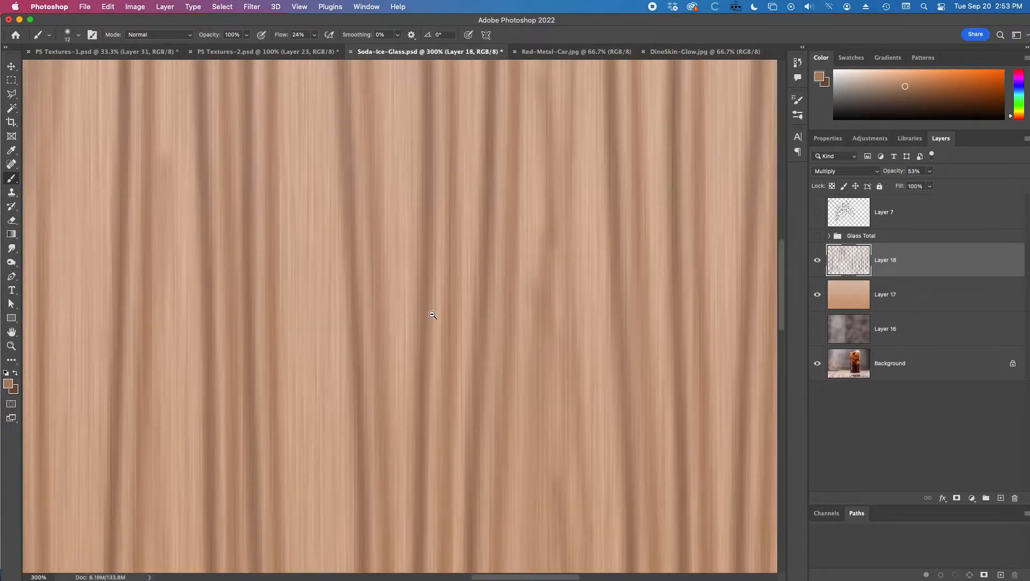
{"action": "left_click", "coordinate": [535, 386], "text": "alt"}
{"action": "left_click", "coordinate": [531, 375], "text": "alt"}
{"action": "left_click", "coordinate": [531, 376], "text": "alt"}
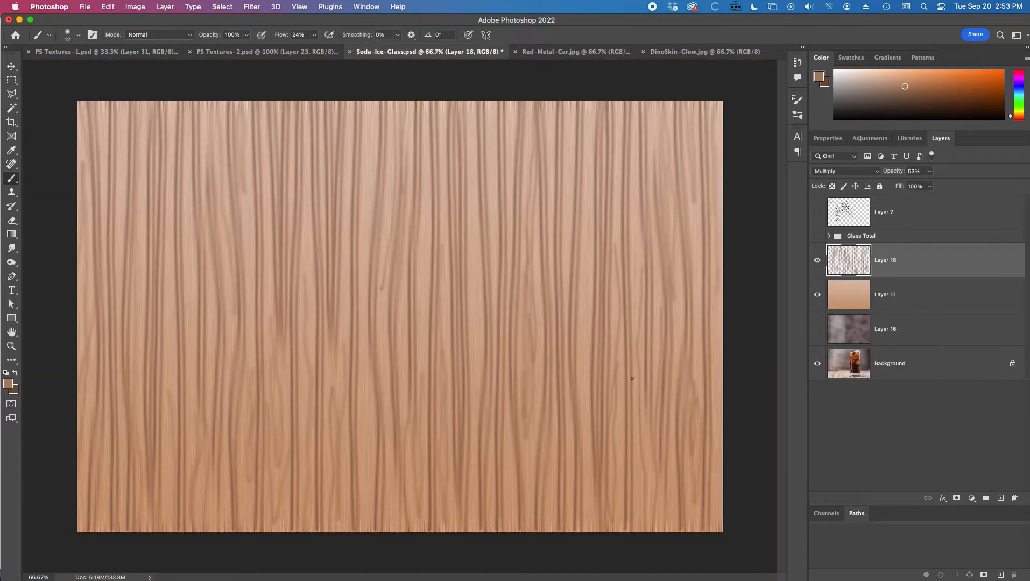
{"action": "left_click", "coordinate": [896, 302]}
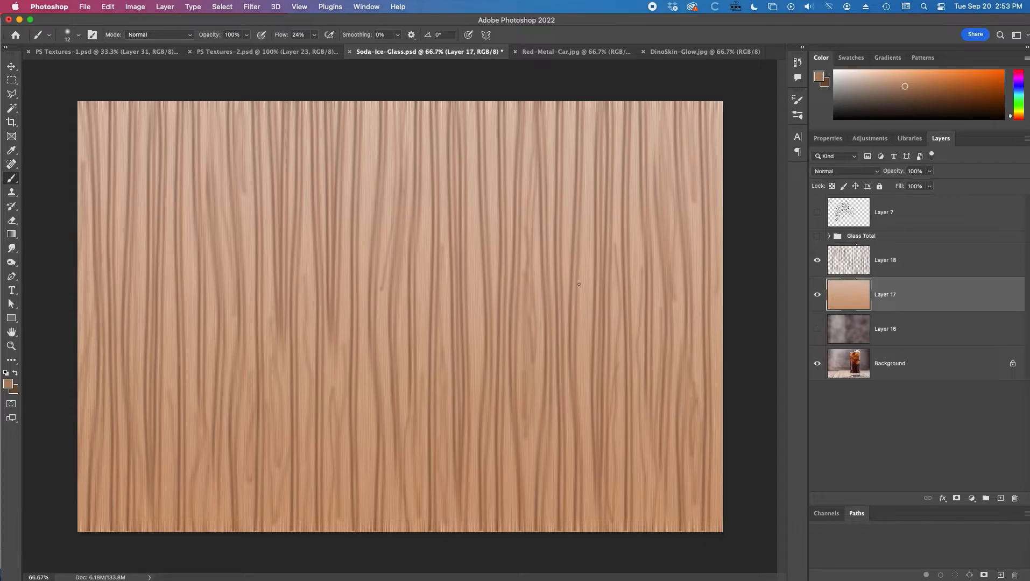
{"action": "left_click", "coordinate": [817, 260]}
{"action": "left_click", "coordinate": [817, 295]}
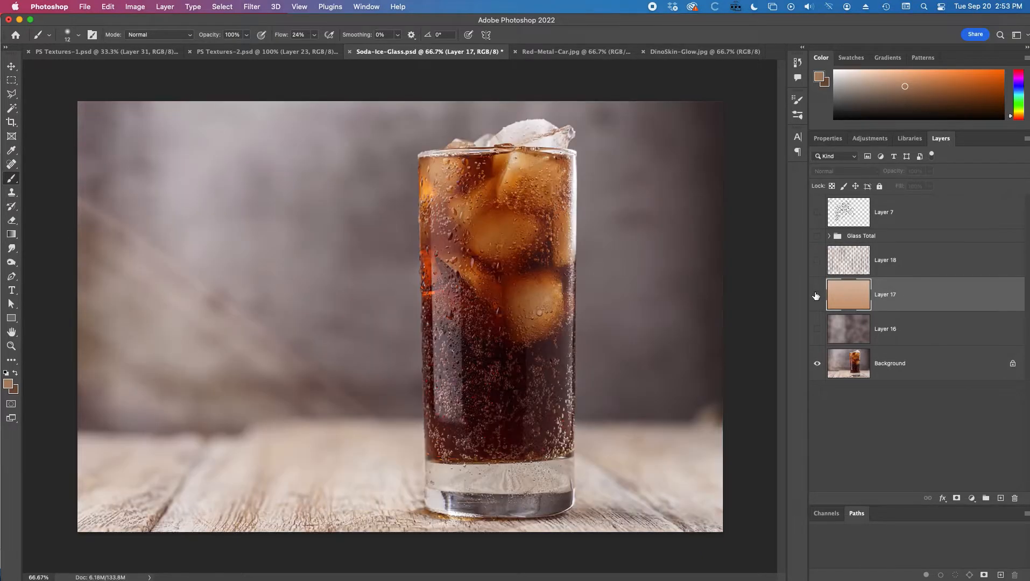
{"action": "left_click", "coordinate": [816, 296]}
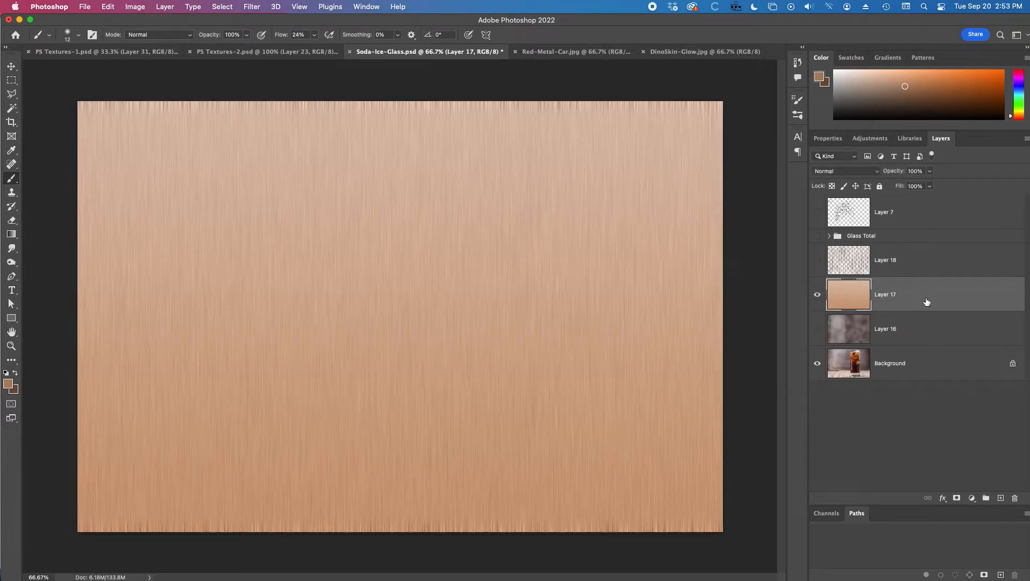
{"action": "left_click", "coordinate": [817, 261]}
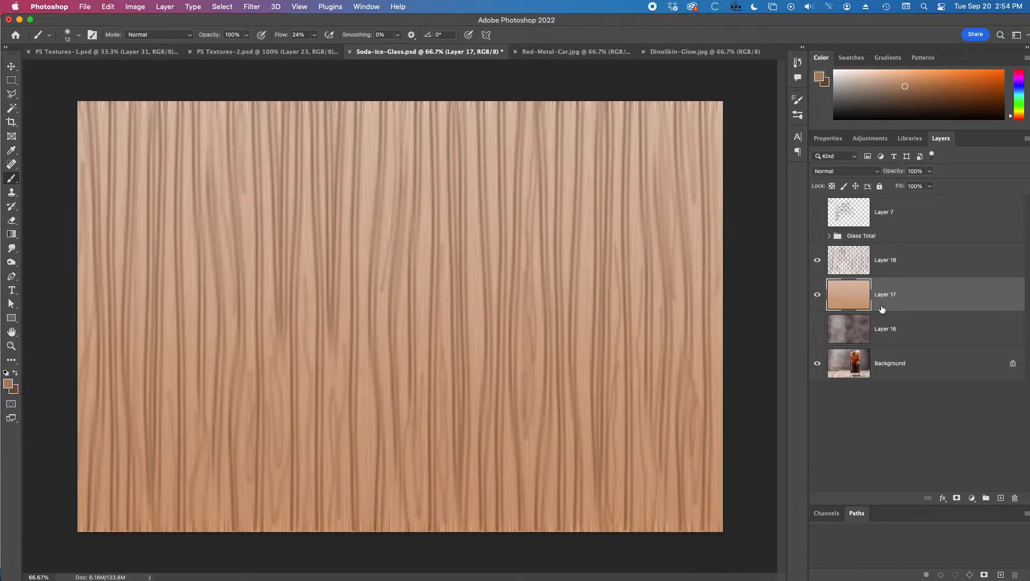
Step: Apply Hue/Saturation to the gradient layer with saturation -14 and lightness -9
{"action": "key", "text": "super+u"}
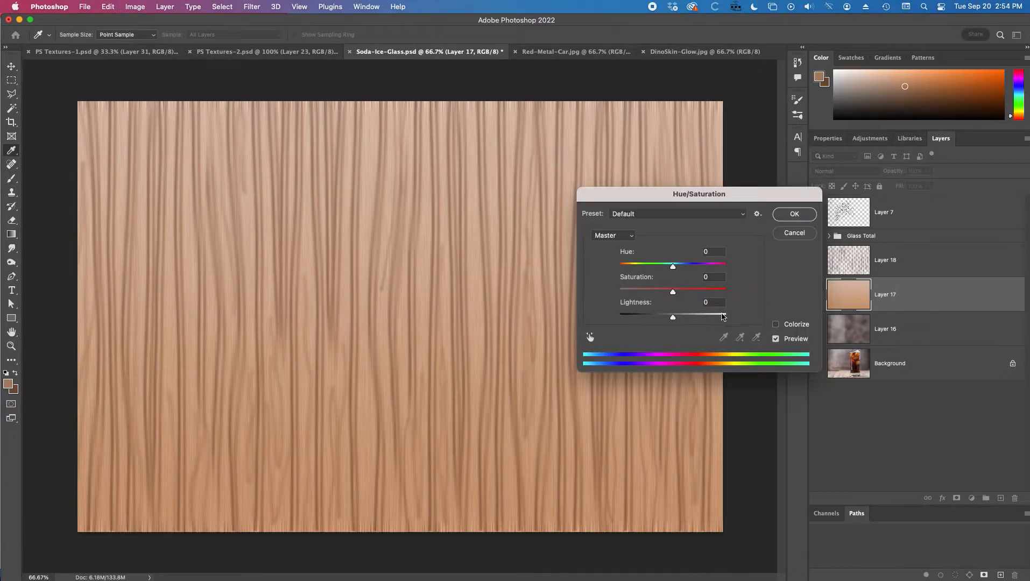
{"action": "left_click_drag", "start_coordinate": [675, 295], "coordinate": [668, 318]}
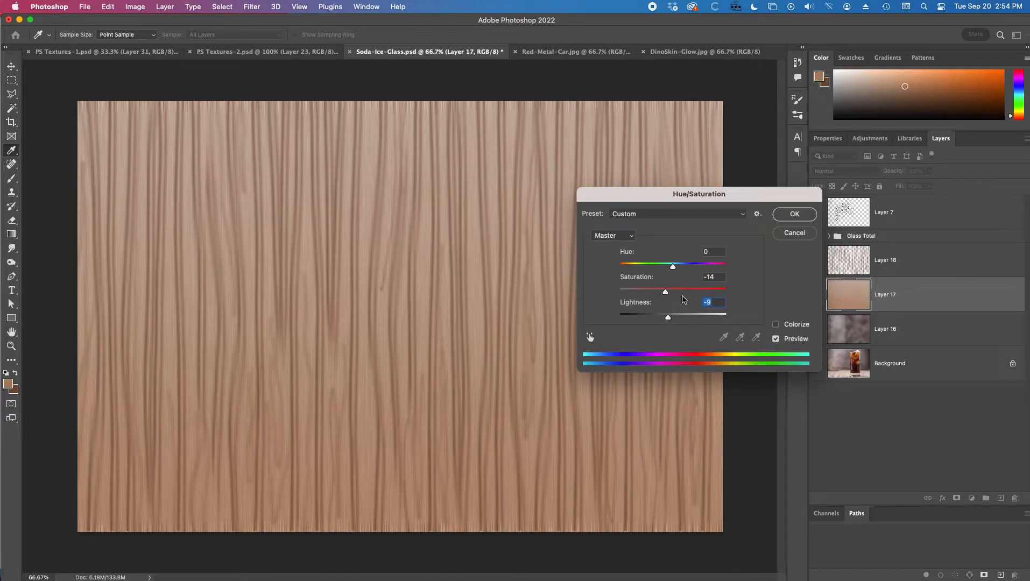
{"action": "left_click_drag", "start_coordinate": [672, 268], "coordinate": [675, 273]}
{"action": "left_click", "coordinate": [791, 214]}
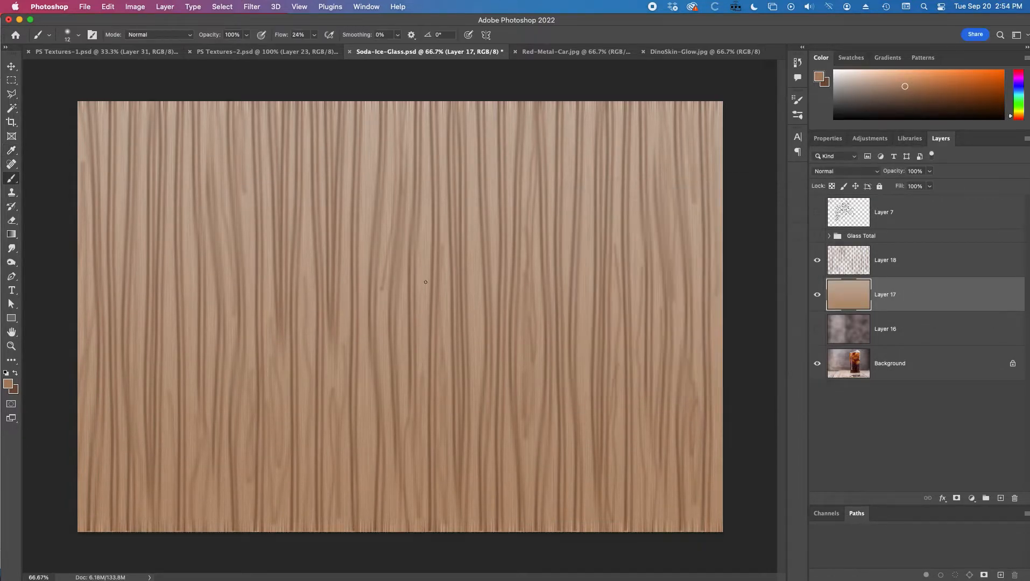
Step: Merge the stroke layer down into the gradient layer to form a single wood layer
{"action": "left_click", "coordinate": [904, 265]}
{"action": "right_click", "coordinate": [905, 265]}
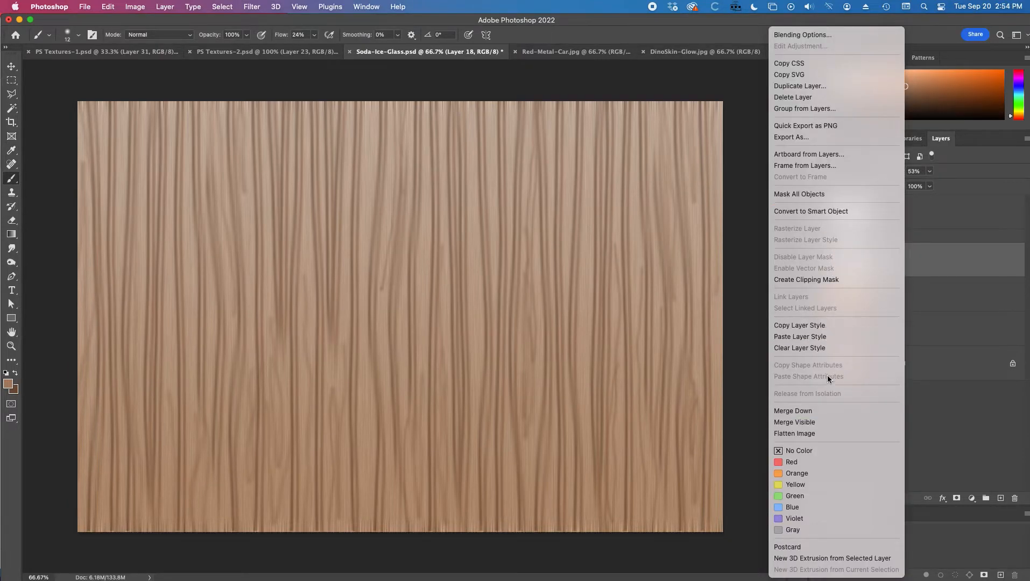
{"action": "left_click", "coordinate": [832, 413]}
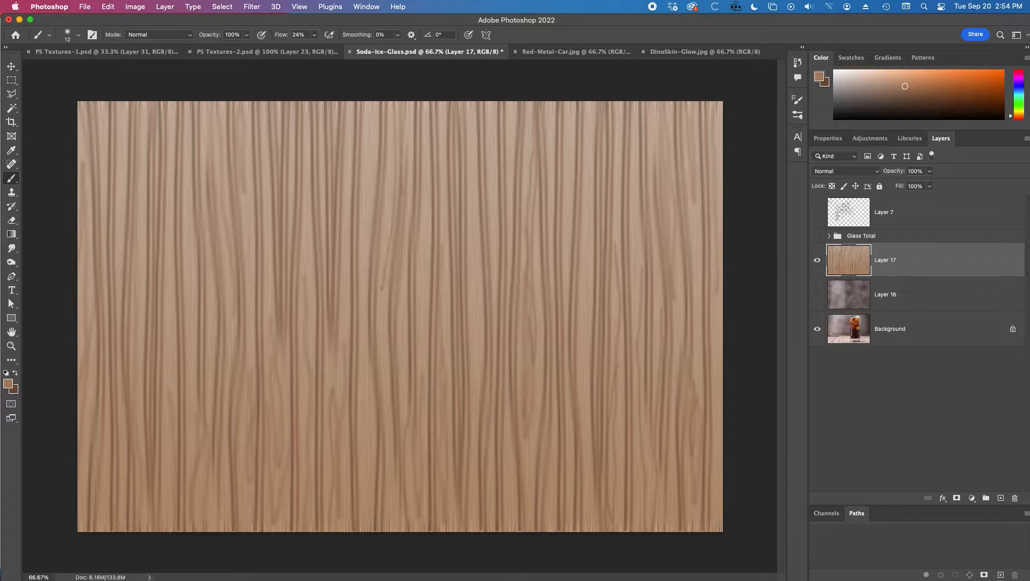
{"action": "left_click", "coordinate": [817, 261]}
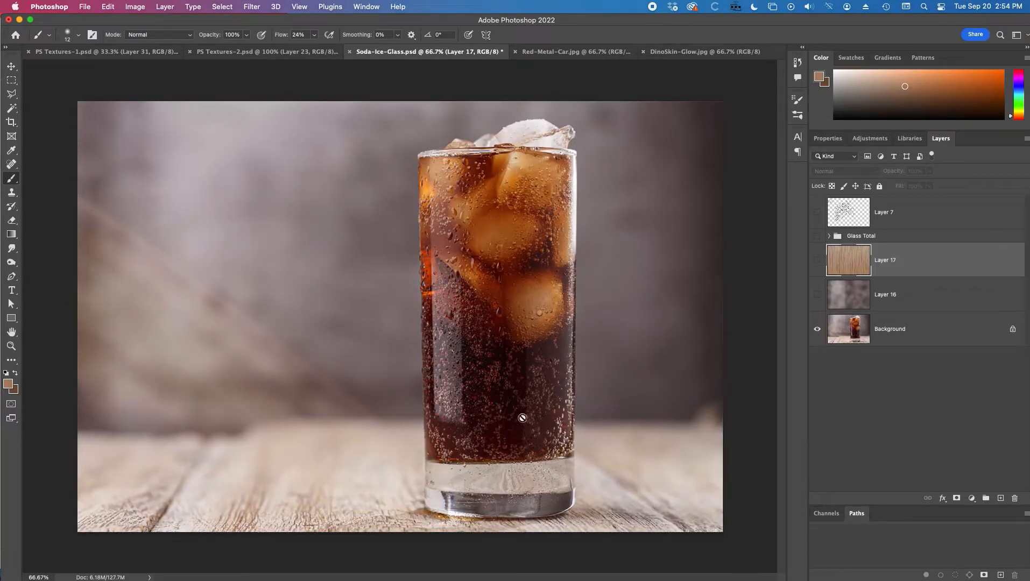
{"action": "left_click", "coordinate": [816, 261]}
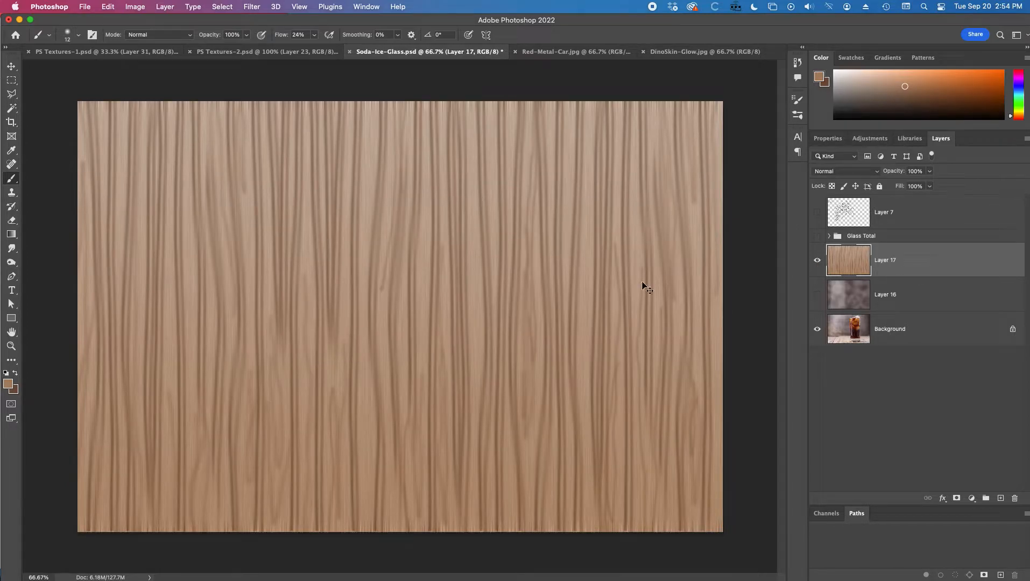
Step: With Free Transform, squash the wood layer downward and pull its top corners inward into a tabletop perspective
{"action": "key", "text": "super+t"}
{"action": "key", "text": "super+minus"}
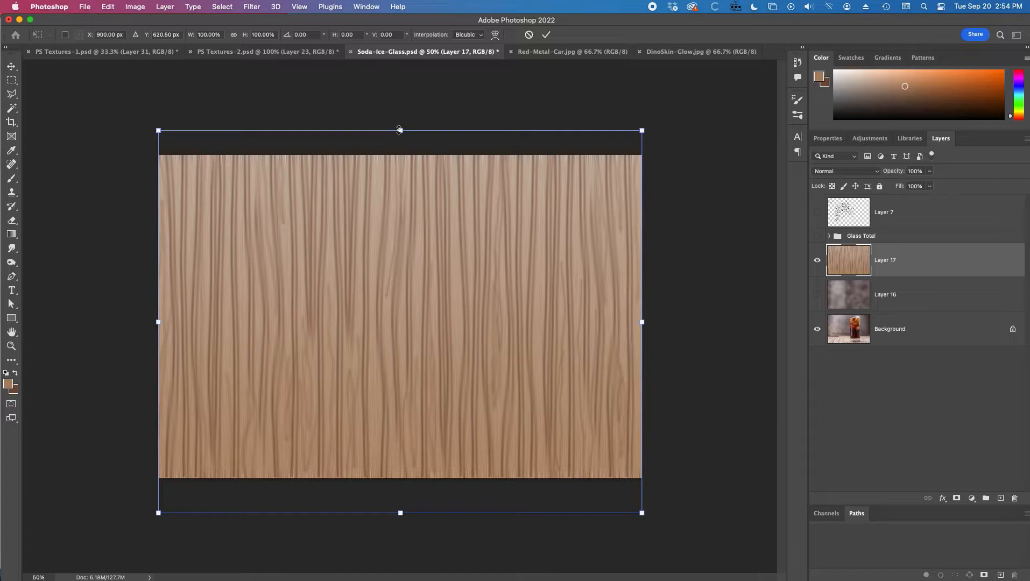
{"action": "left_click_drag", "start_coordinate": [400, 130], "coordinate": [389, 281]}
{"action": "mouse_move", "coordinate": [400, 513]}
{"action": "left_mouse_down"}
{"action": "mouse_move", "coordinate": [400, 495]}
{"action": "mouse_move", "coordinate": [400, 507]}
{"action": "left_mouse_up"}
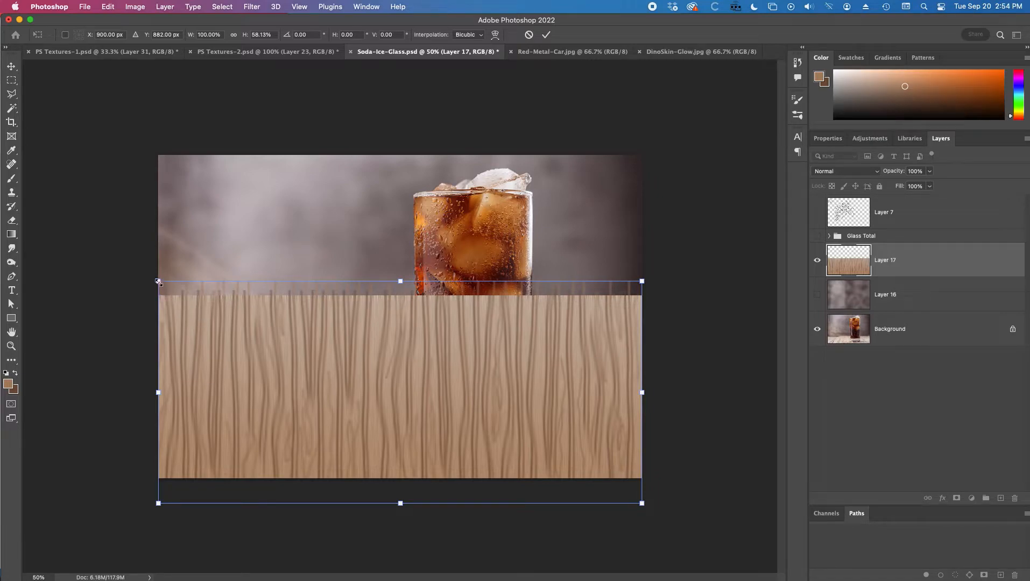
{"action": "left_click_drag", "start_coordinate": [160, 284], "coordinate": [232, 377]}
{"action": "left_click_drag", "start_coordinate": [643, 281], "coordinate": [544, 373]}
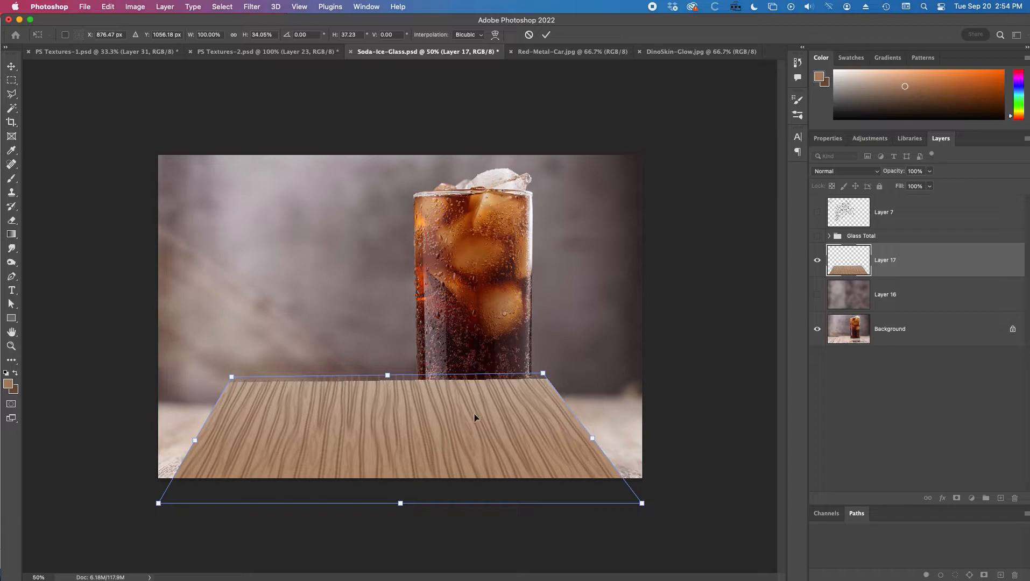
Step: Refine the tabletop's height and corner positions so its back edge meets the glass base, then commit the transform
{"action": "left_click_drag", "start_coordinate": [391, 377], "coordinate": [396, 401]}
{"action": "mouse_move", "coordinate": [402, 505]}
{"action": "left_mouse_down"}
{"action": "mouse_move", "coordinate": [398, 483]}
{"action": "mouse_move", "coordinate": [401, 492]}
{"action": "left_mouse_up"}
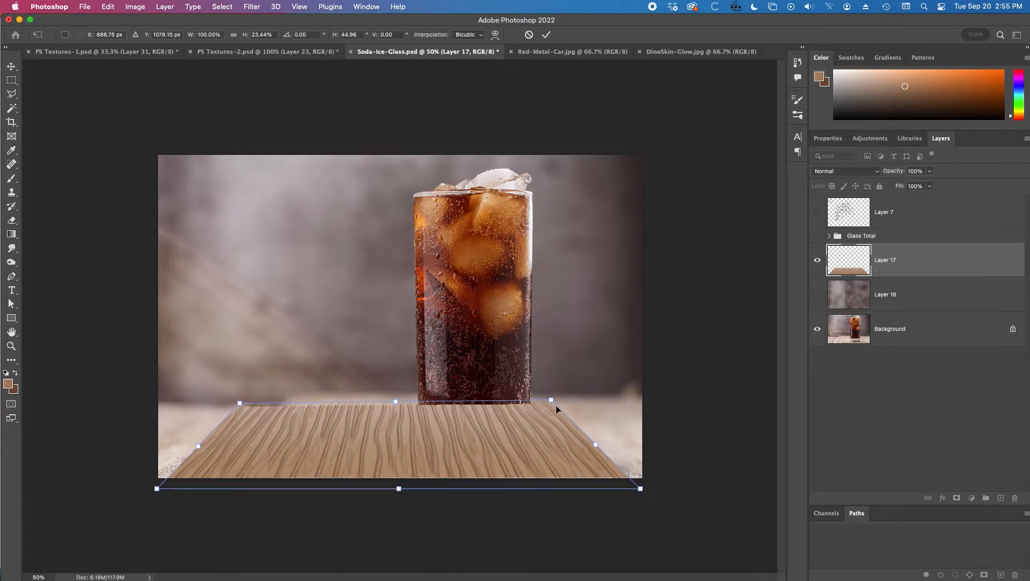
{"action": "left_click_drag", "start_coordinate": [548, 403], "coordinate": [540, 402]}
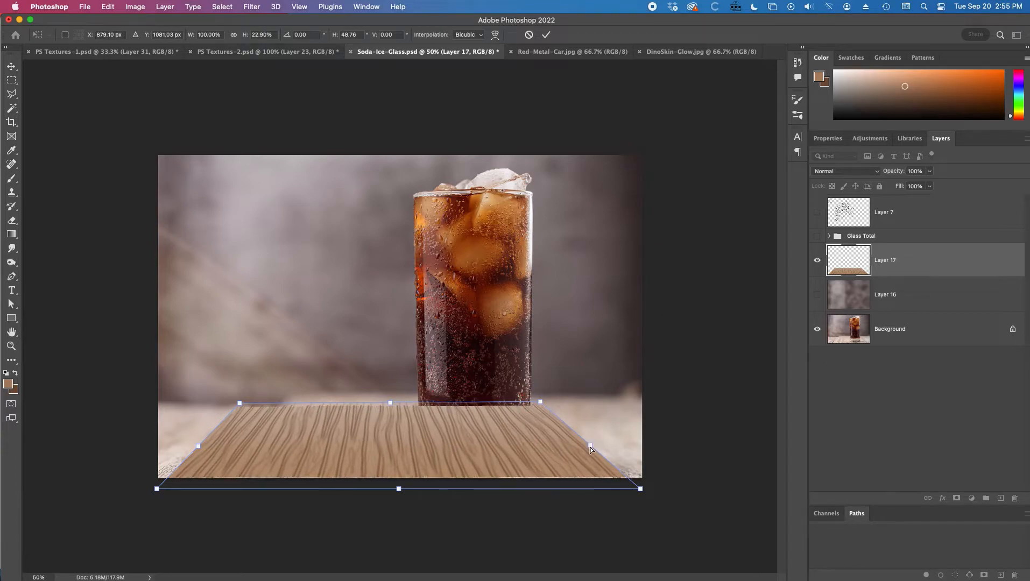
{"action": "left_click_drag", "start_coordinate": [590, 449], "coordinate": [520, 450]}
{"action": "left_click_drag", "start_coordinate": [455, 455], "coordinate": [501, 457]}
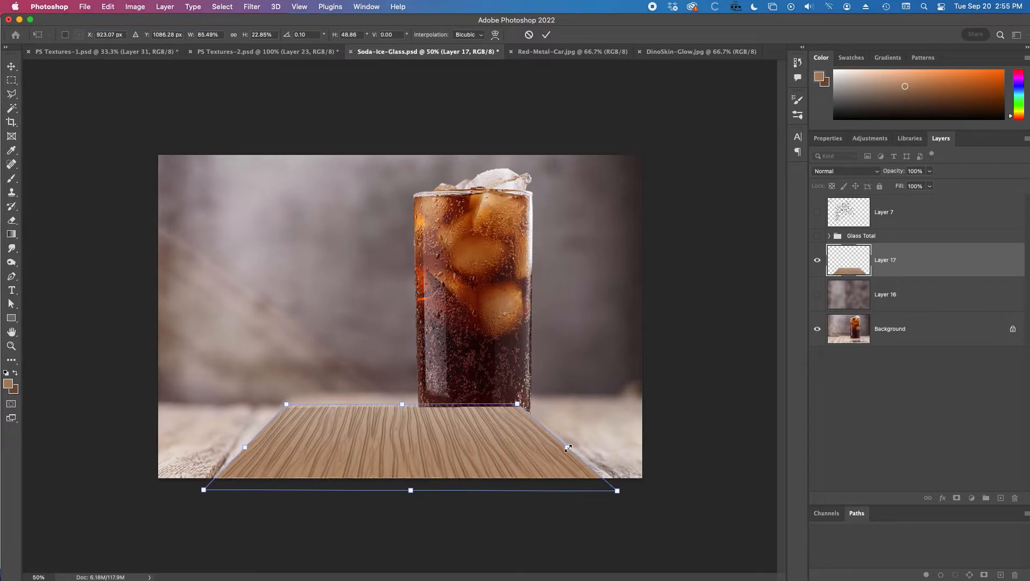
{"action": "left_click_drag", "start_coordinate": [569, 451], "coordinate": [576, 450]}
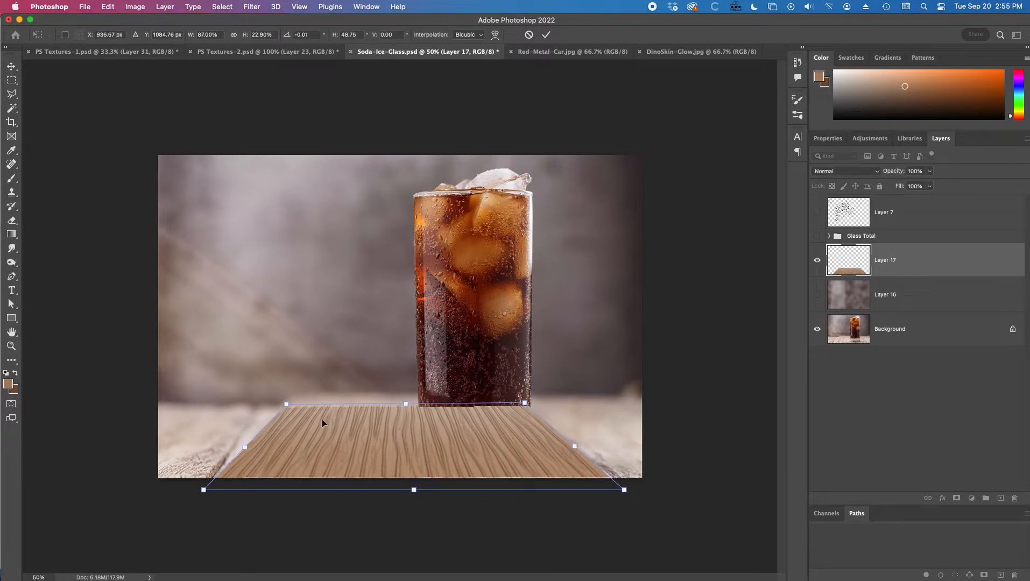
{"action": "left_click_drag", "start_coordinate": [287, 405], "coordinate": [262, 404]}
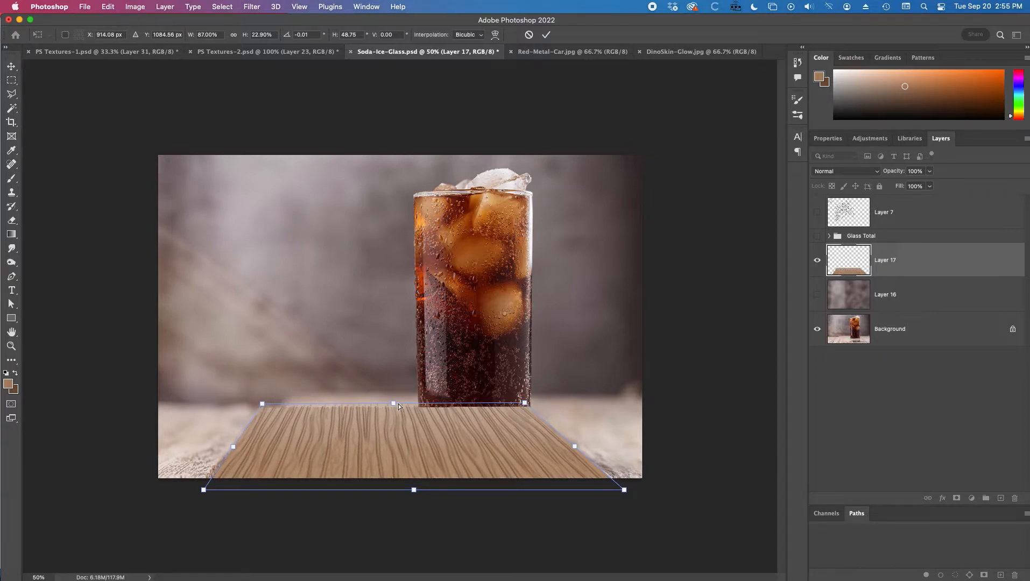
{"action": "mouse_move", "coordinate": [393, 404]}
{"action": "left_mouse_down"}
{"action": "mouse_move", "coordinate": [393, 394]}
{"action": "mouse_move", "coordinate": [395, 403]}
{"action": "left_mouse_up"}
{"action": "left_click_drag", "start_coordinate": [412, 491], "coordinate": [410, 492]}
{"action": "double_click", "coordinate": [442, 464]}
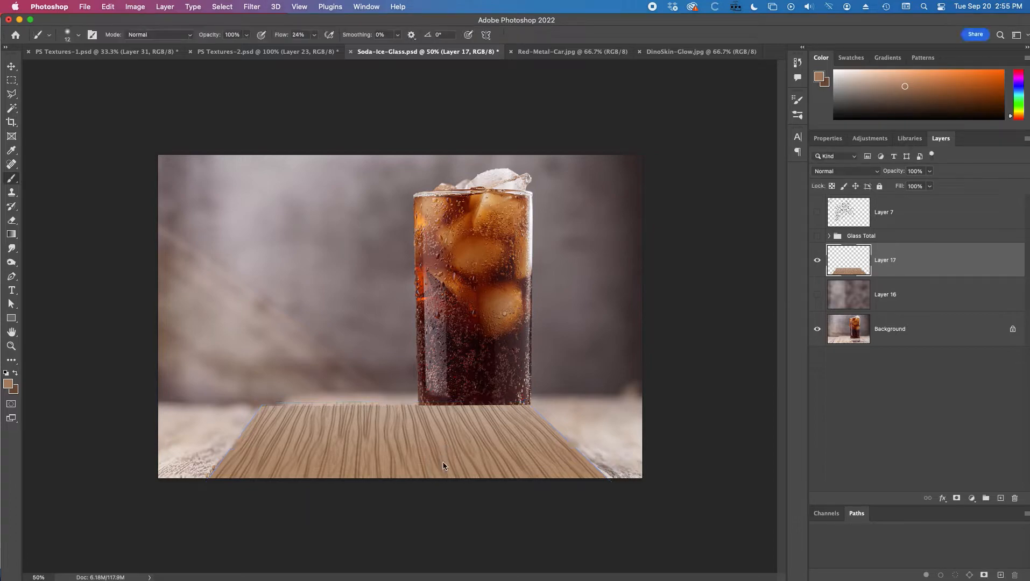
{"action": "left_click", "coordinate": [417, 432]}
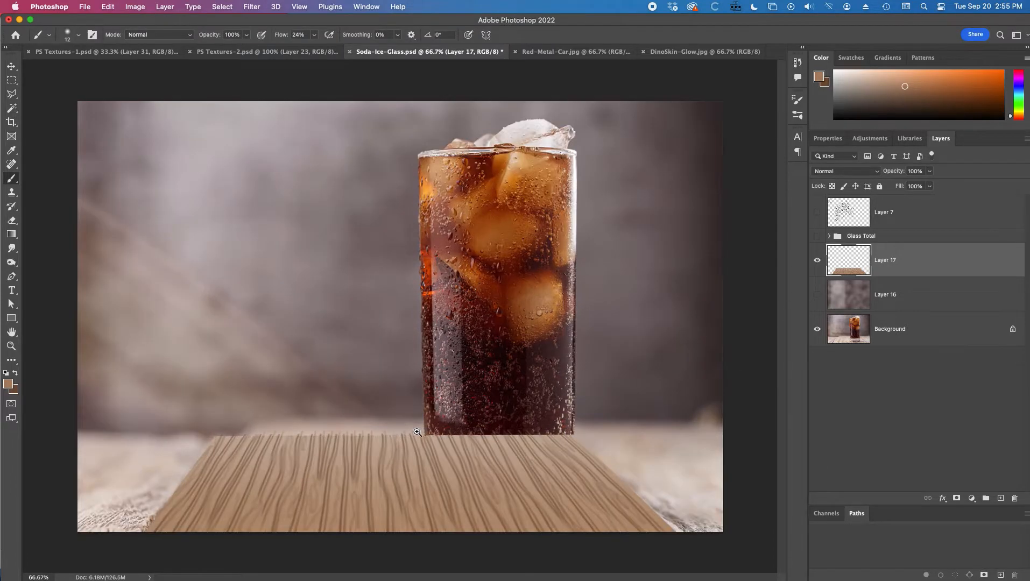
{"action": "left_click", "coordinate": [11, 80]}
{"action": "left_click_drag", "start_coordinate": [155, 383], "coordinate": [617, 435]}
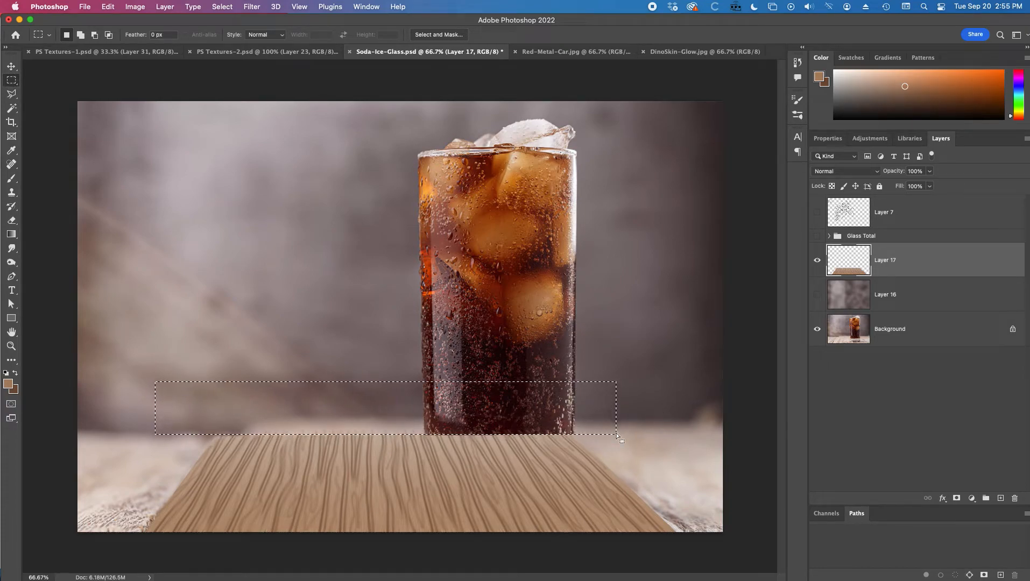
{"action": "key", "text": "super+d"}
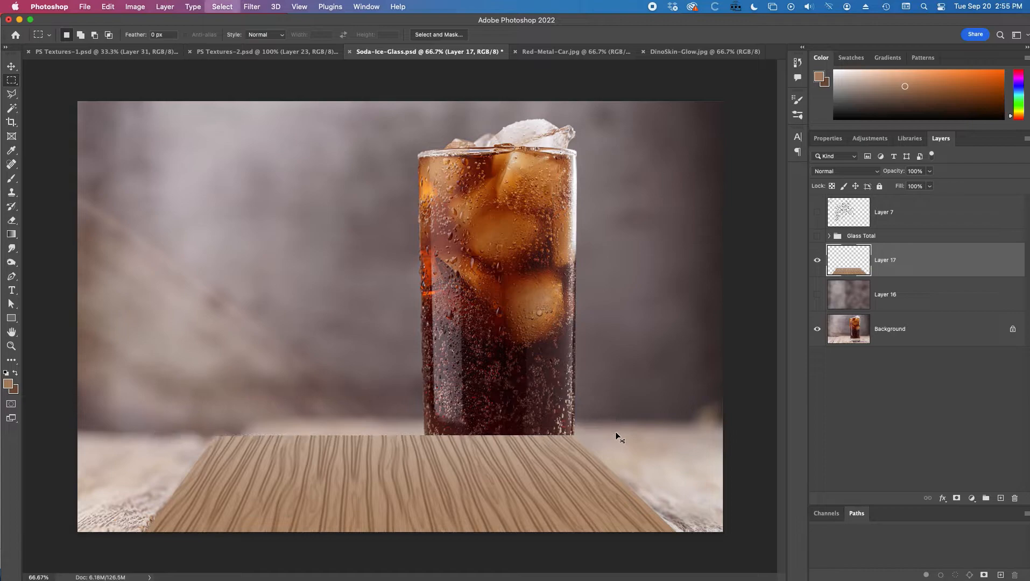
{"action": "left_click", "coordinate": [572, 461], "text": "alt+super"}
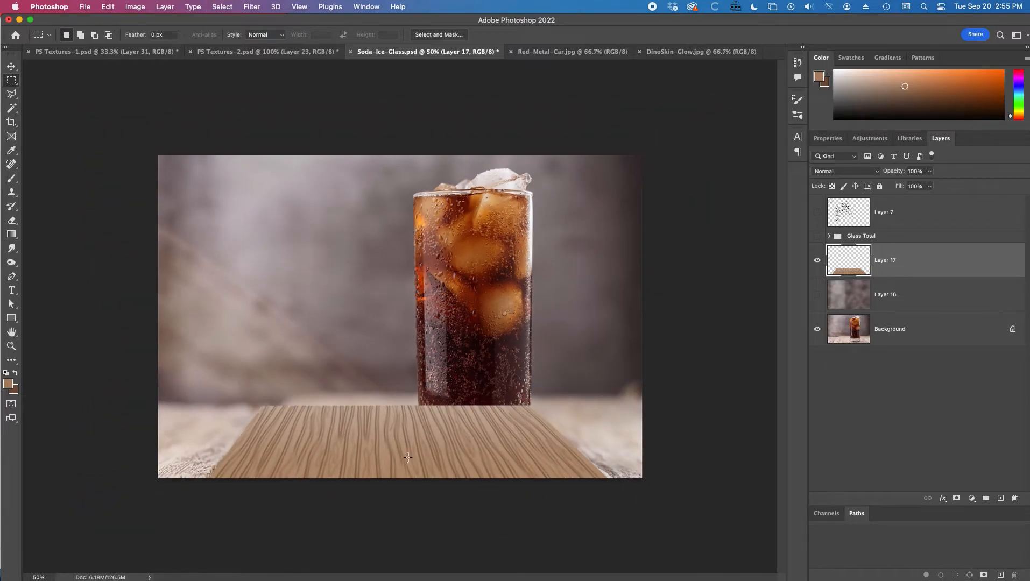
Step: Duplicate the tabletop layer to the left and distort the copy with Free Transform to fill the table's left side
{"action": "key", "text": "v"}
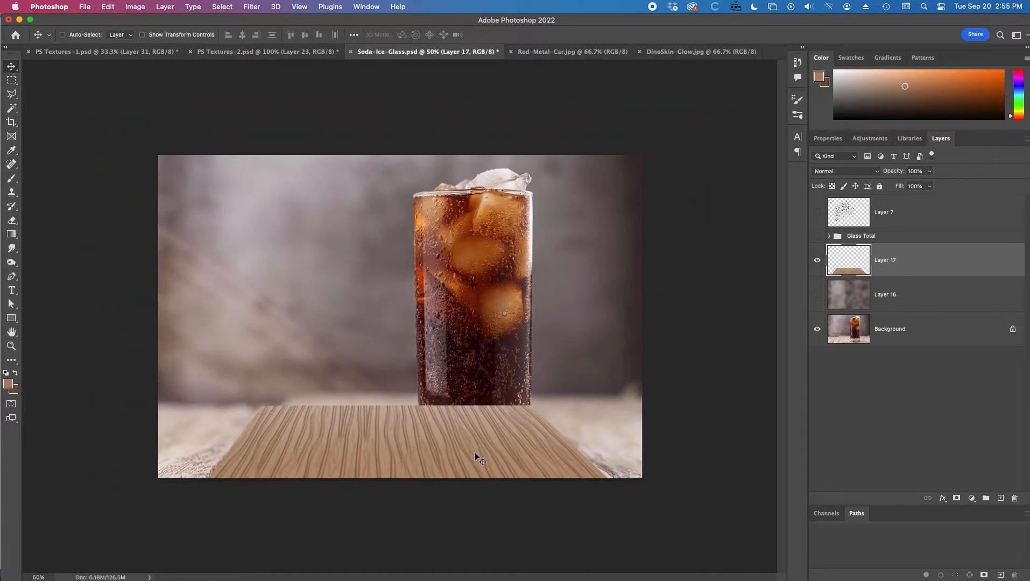
{"action": "left_click_drag", "start_coordinate": [498, 454], "coordinate": [102, 450]}
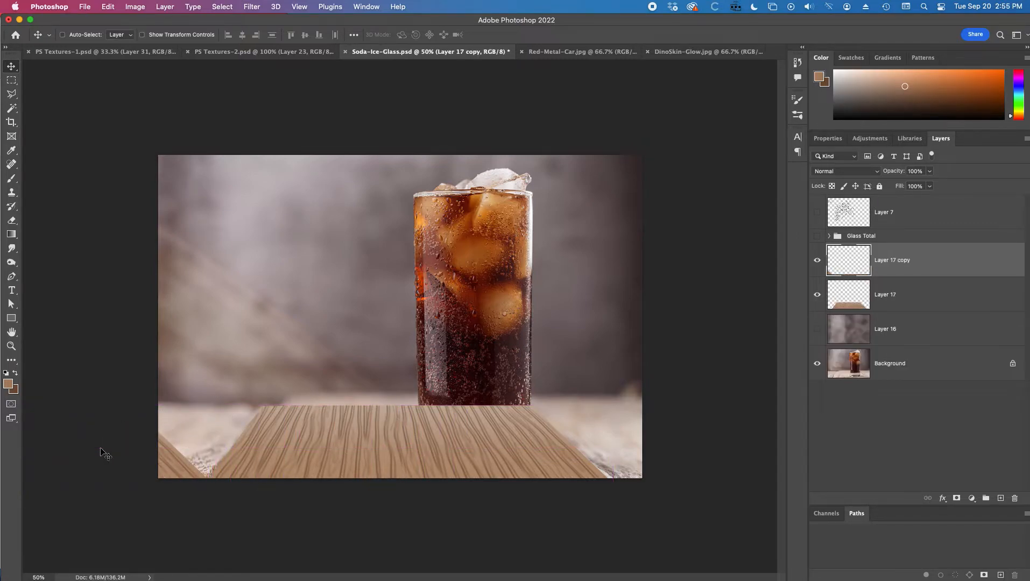
{"action": "key", "text": "super+t"}
{"action": "key", "text": "super+minus"}
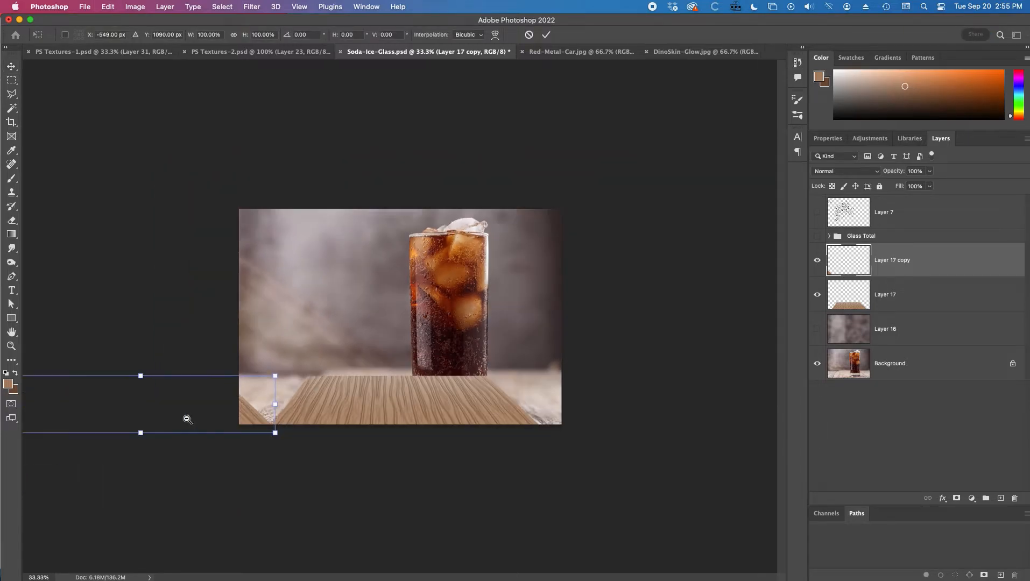
{"action": "left_click_drag", "start_coordinate": [142, 379], "coordinate": [233, 377]}
{"action": "left_click", "coordinate": [288, 403], "text": "super"}
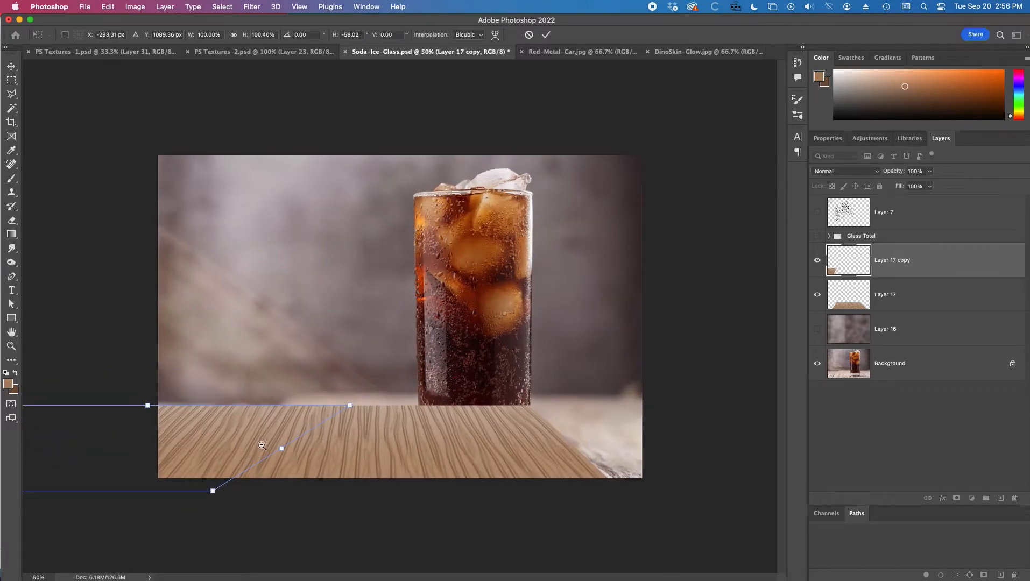
{"action": "left_click", "coordinate": [262, 446], "text": "alt+super"}
{"action": "left_click_drag", "start_coordinate": [142, 435], "coordinate": [121, 441]}
{"action": "key", "text": "super+equal"}
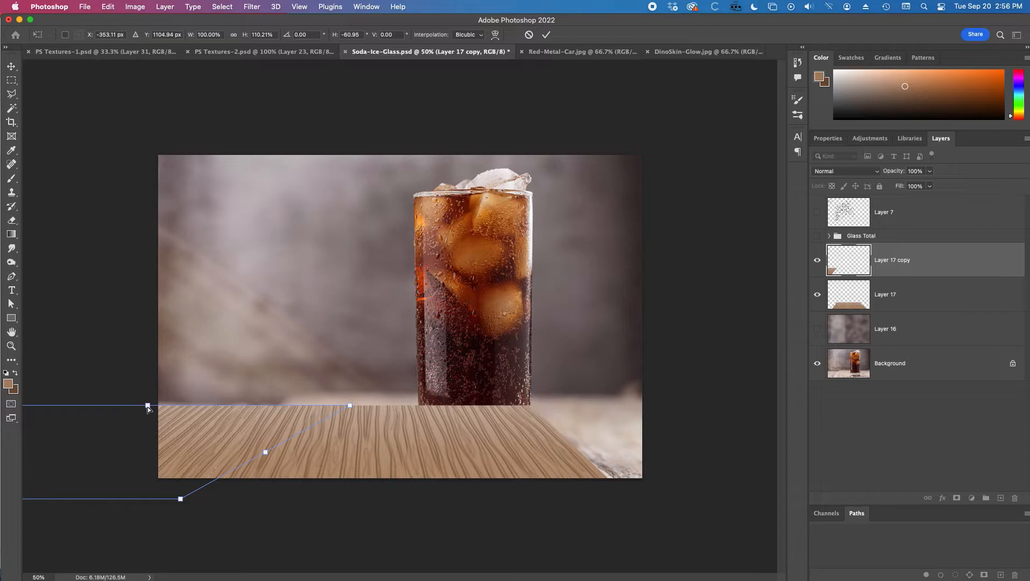
{"action": "left_click_drag", "start_coordinate": [148, 407], "coordinate": [142, 406]}
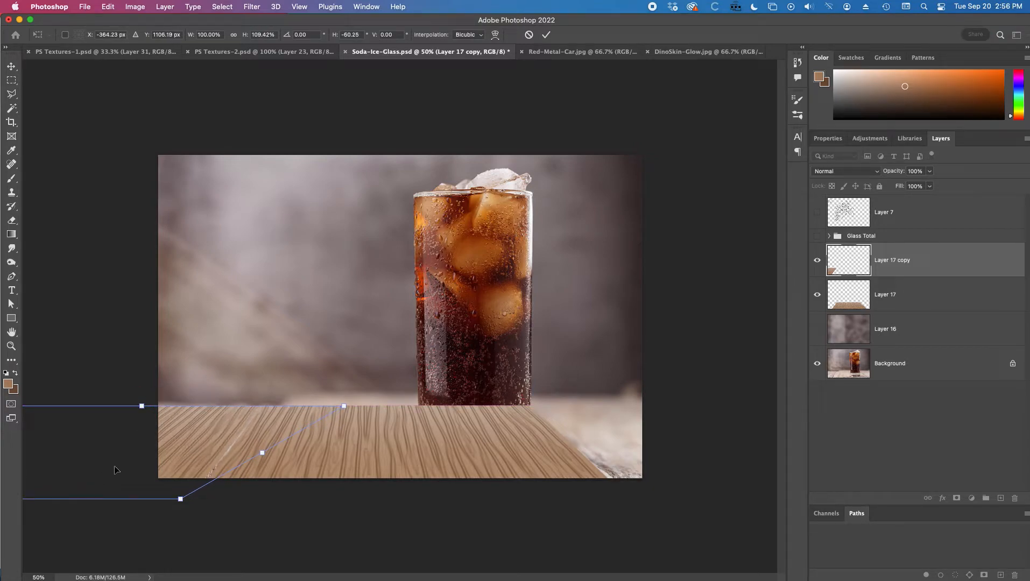
{"action": "key", "text": "super+minus"}
{"action": "left_click_drag", "start_coordinate": [121, 441], "coordinate": [123, 442]}
{"action": "key", "text": "Return"}
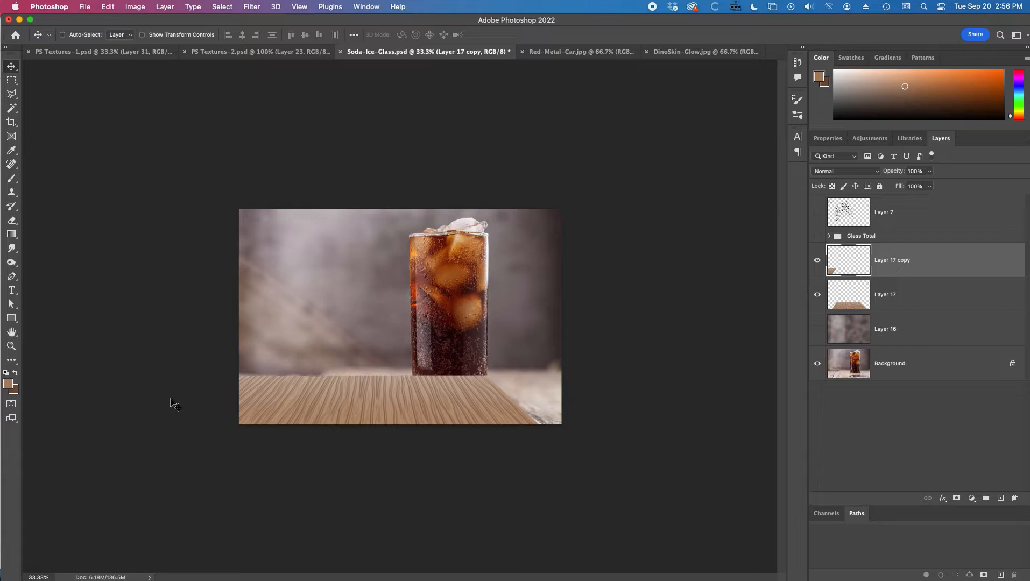
Step: Duplicate the left tabletop piece, flip it horizontally, and move it to the right side of the table
{"action": "left_click_drag", "start_coordinate": [172, 402], "coordinate": [421, 408], "text": "alt"}
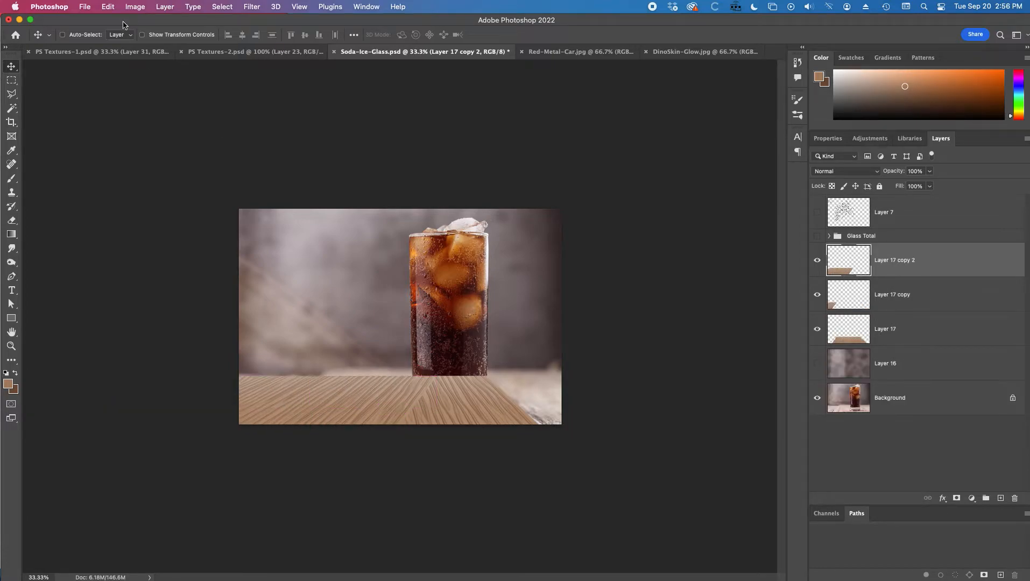
{"action": "left_click", "coordinate": [110, 7]}
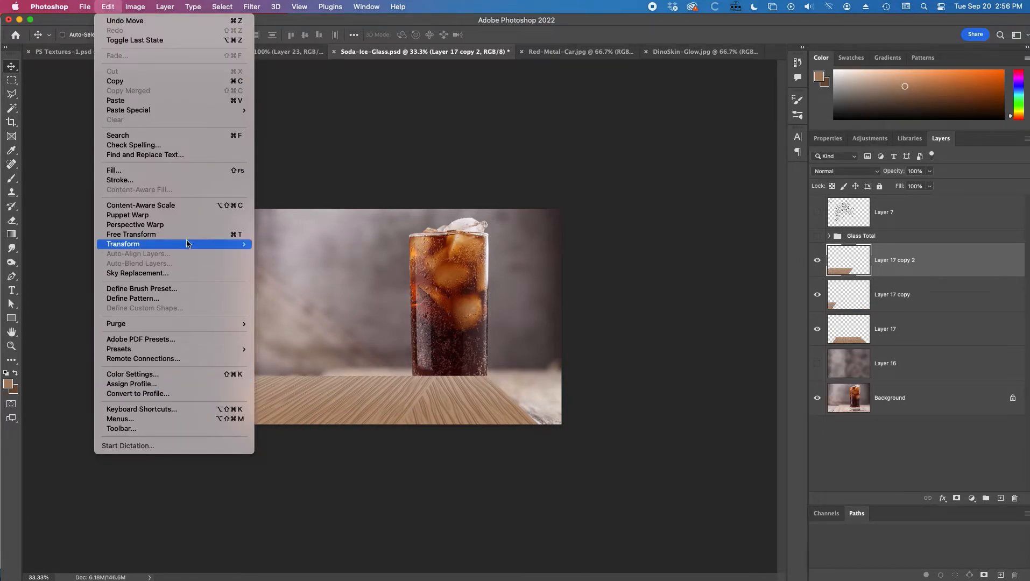
{"action": "mouse_move", "coordinate": [188, 245]}
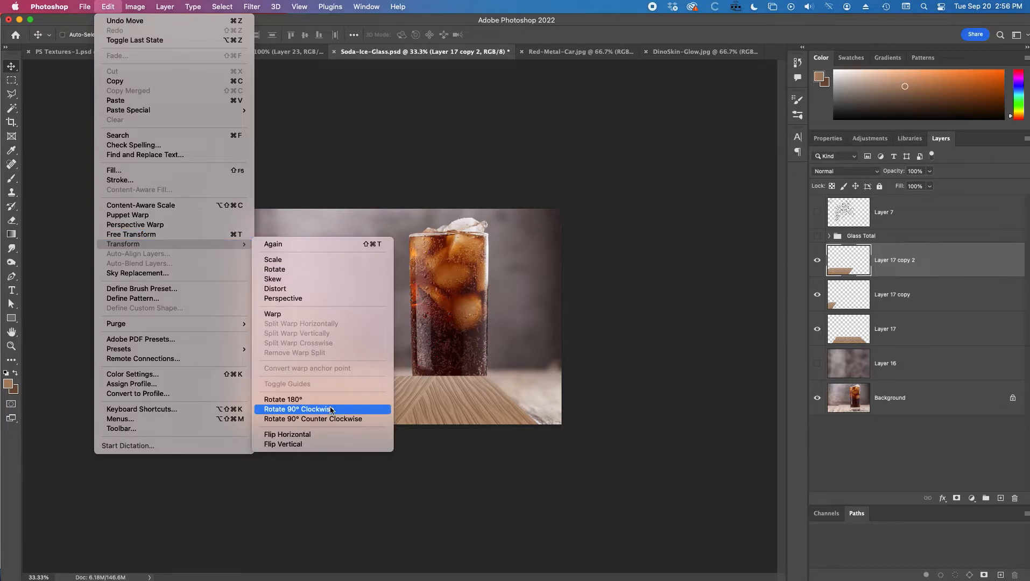
{"action": "left_click", "coordinate": [323, 433]}
{"action": "left_click_drag", "start_coordinate": [315, 413], "coordinate": [694, 396]}
Step: Adjust the right piece's corners with Free Transform so it meets the center tabletop, then commit
{"action": "key", "text": "super+equal"}
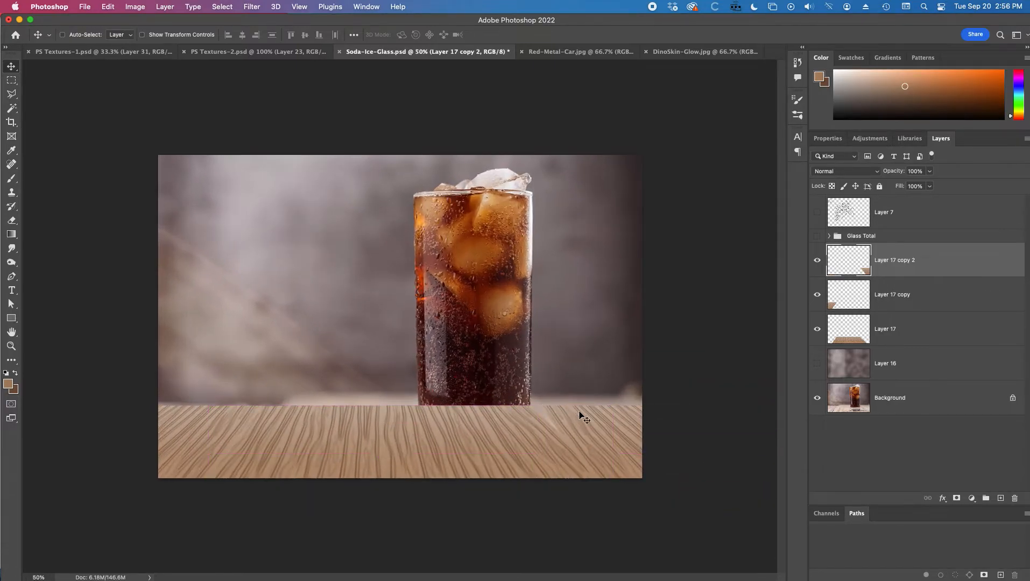
{"action": "key", "text": "super+t"}
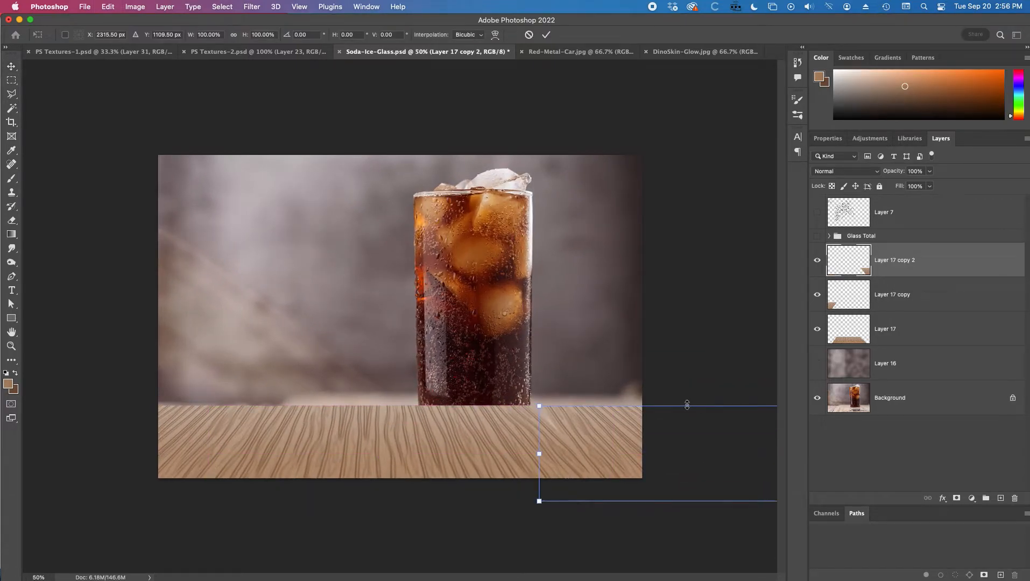
{"action": "key", "text": "super+minus"}
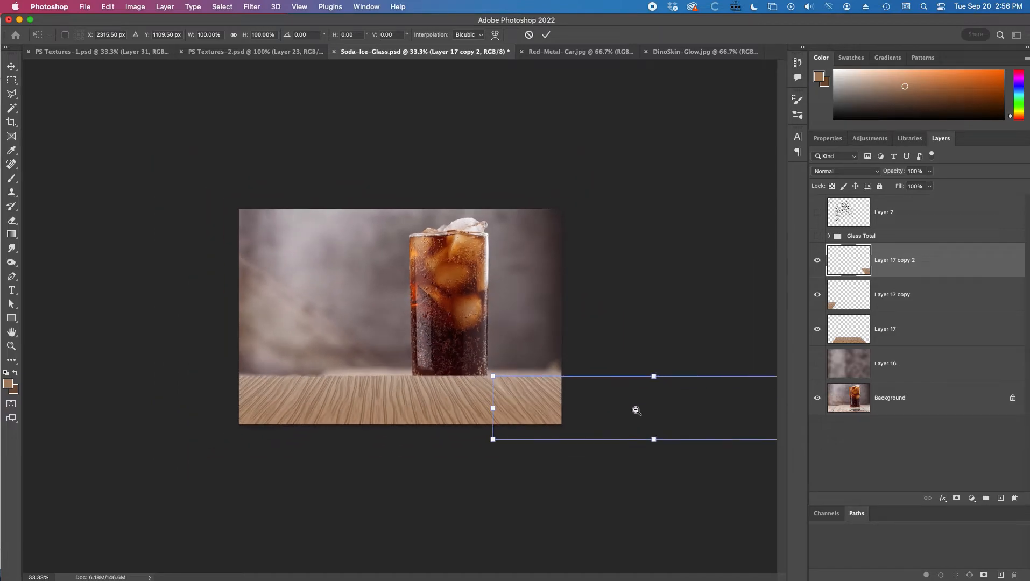
{"action": "left_click_drag", "start_coordinate": [654, 378], "coordinate": [646, 379]}
{"action": "left_click_drag", "start_coordinate": [654, 440], "coordinate": [666, 440]}
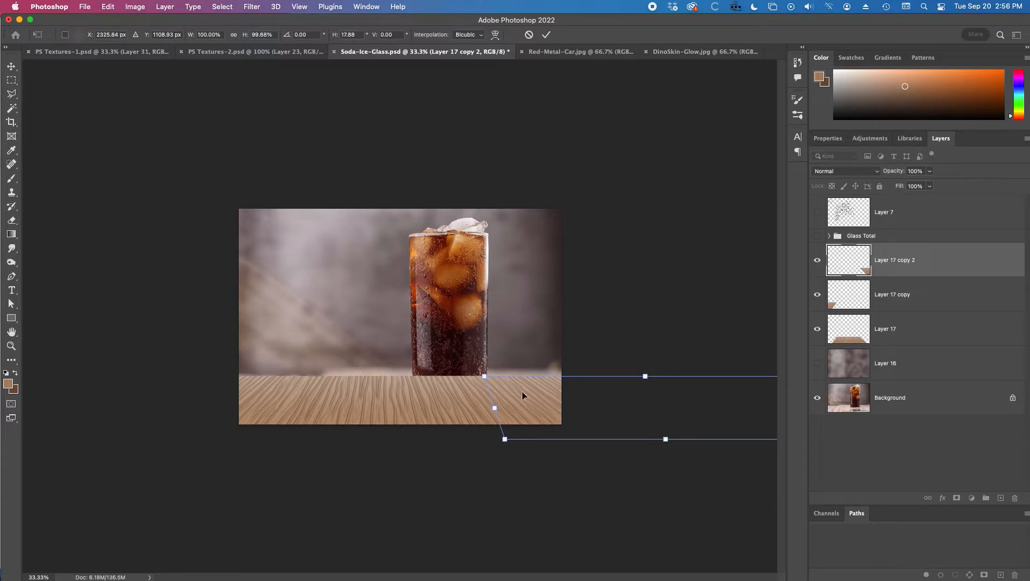
{"action": "key", "text": "Return"}
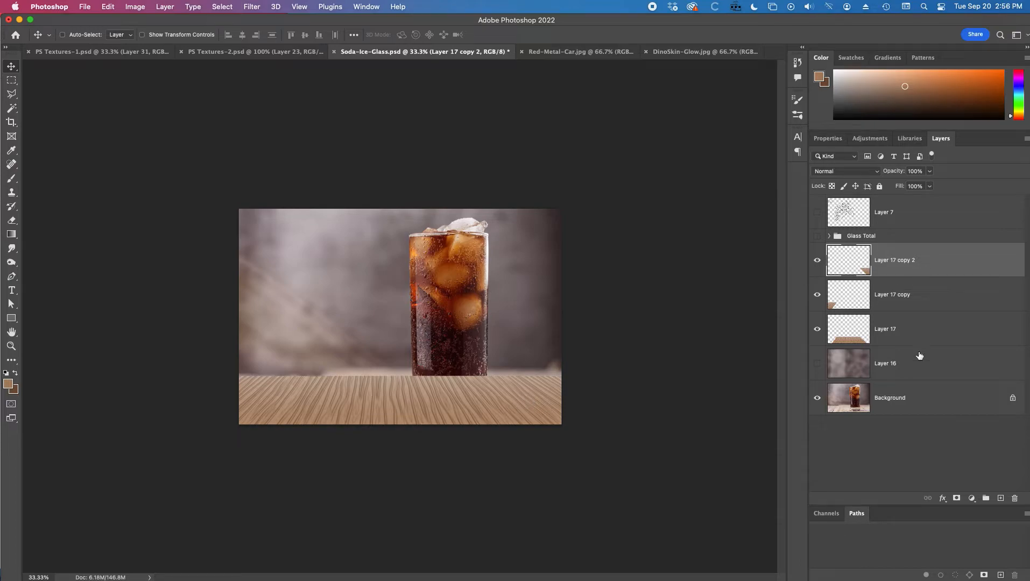
Step: Merge the three tabletop layers into a single layer
{"action": "left_click", "coordinate": [915, 343], "text": "shift"}
{"action": "right_click", "coordinate": [915, 336]}
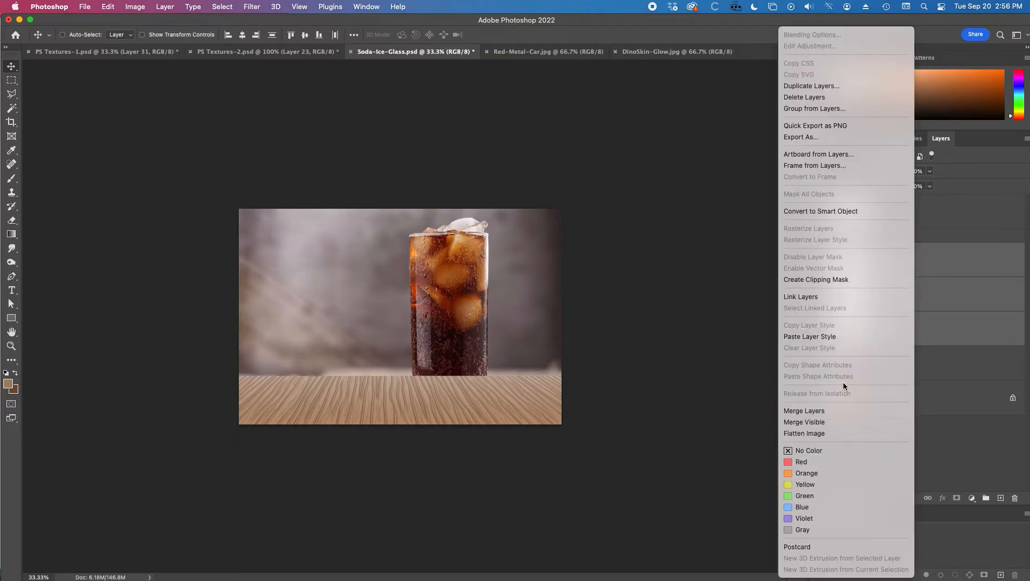
{"action": "left_click", "coordinate": [848, 411]}
{"action": "left_click", "coordinate": [406, 384], "text": "alt+super"}
{"action": "left_click", "coordinate": [407, 383], "text": "super"}
{"action": "left_click", "coordinate": [407, 383], "text": "super"}
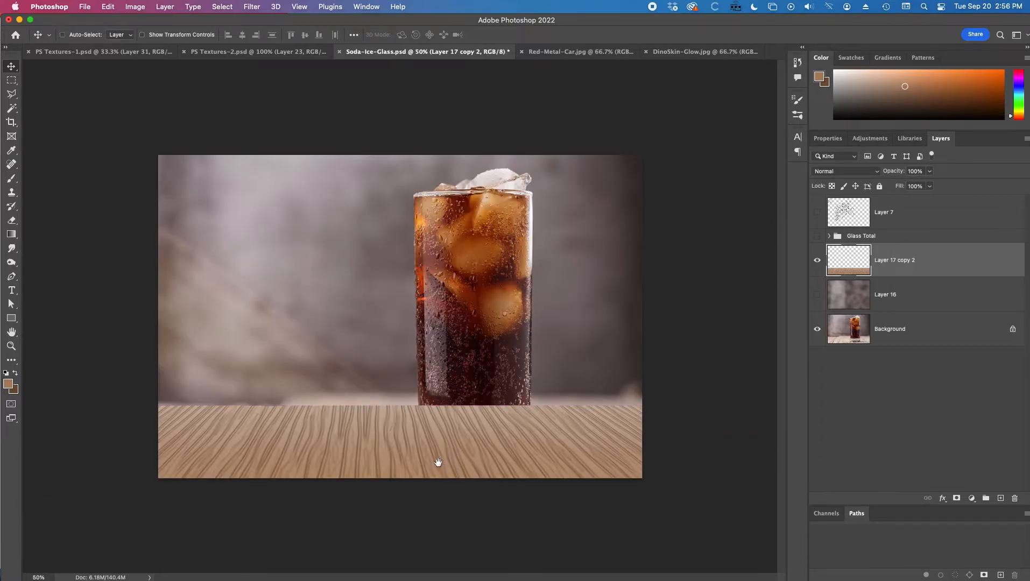
Step: Toggle the merged tabletop layer's visibility to compare it with the original photo's table
{"action": "left_click", "coordinate": [817, 260]}
{"action": "left_click", "coordinate": [818, 260]}
{"action": "left_click", "coordinate": [818, 260]}
{"action": "left_click", "coordinate": [818, 263]}
{"action": "left_click", "coordinate": [816, 261]}
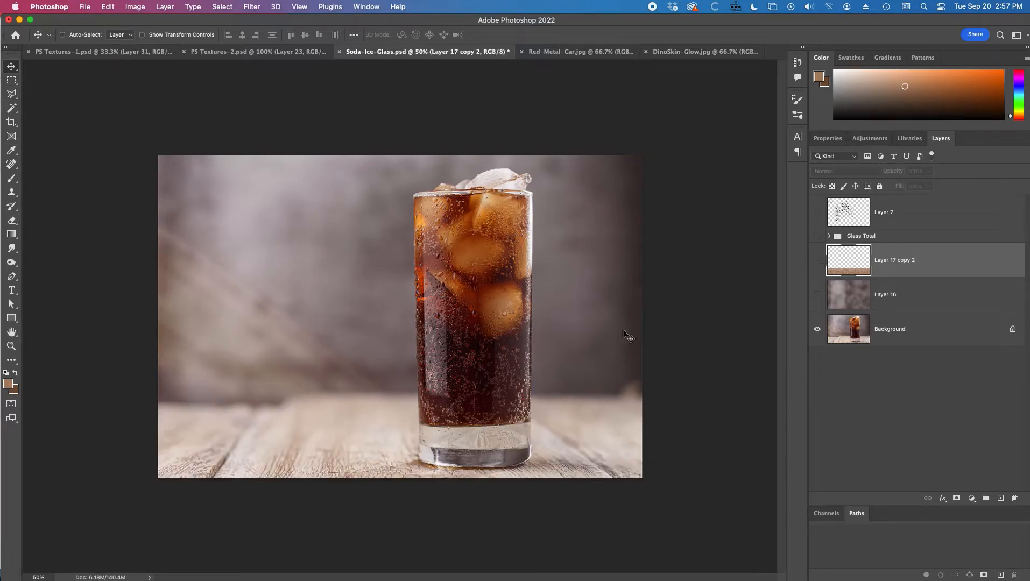
{"action": "left_click", "coordinate": [817, 260]}
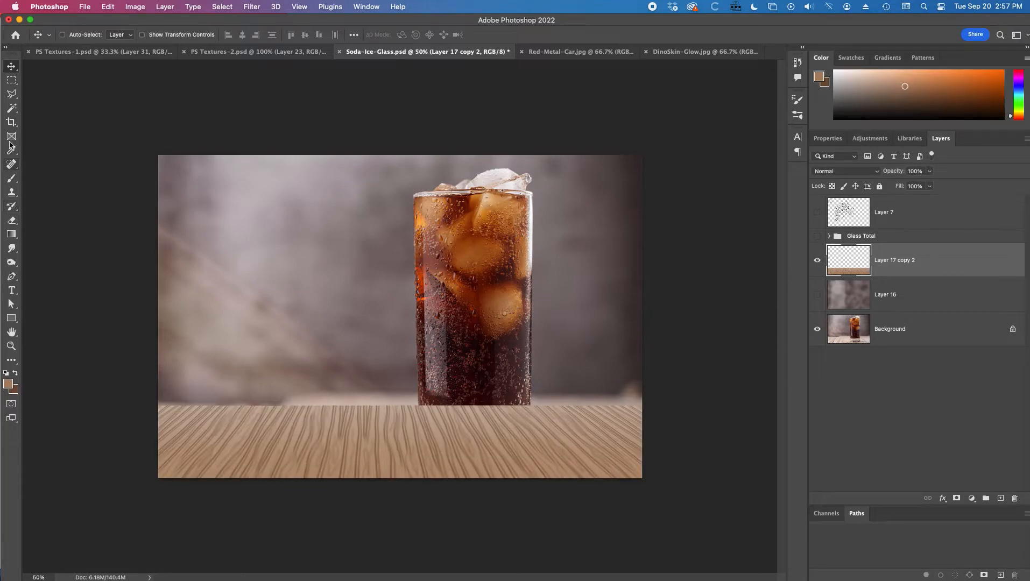
Step: Choose the Line tool and set the foreground color to dark brown 5d3f14, sampled from the soda and shifted in hue
{"action": "left_click_drag", "start_coordinate": [12, 323], "coordinate": [41, 365]}
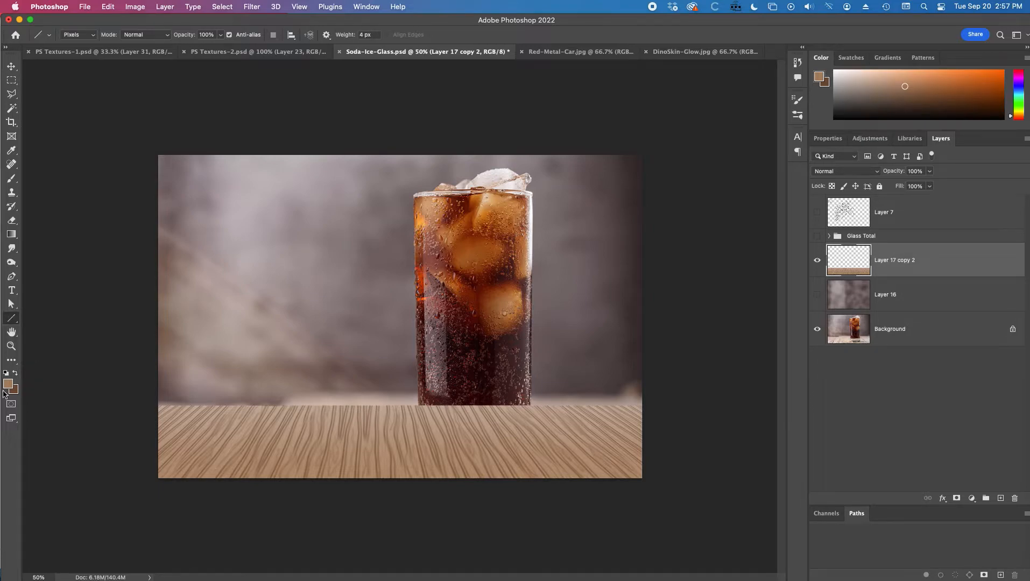
{"action": "left_click", "coordinate": [7, 374]}
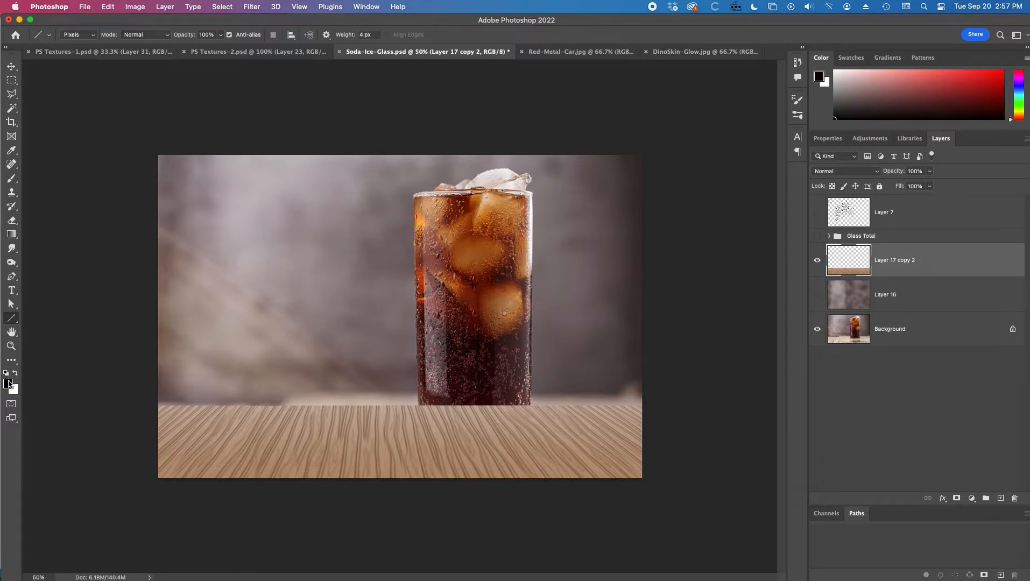
{"action": "left_click", "coordinate": [8, 384]}
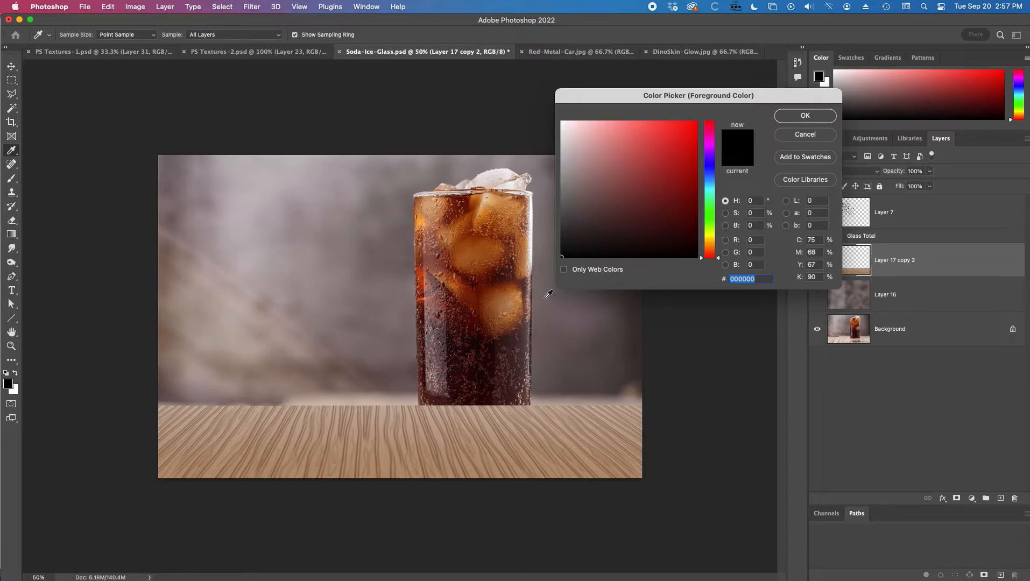
{"action": "left_click", "coordinate": [475, 344]}
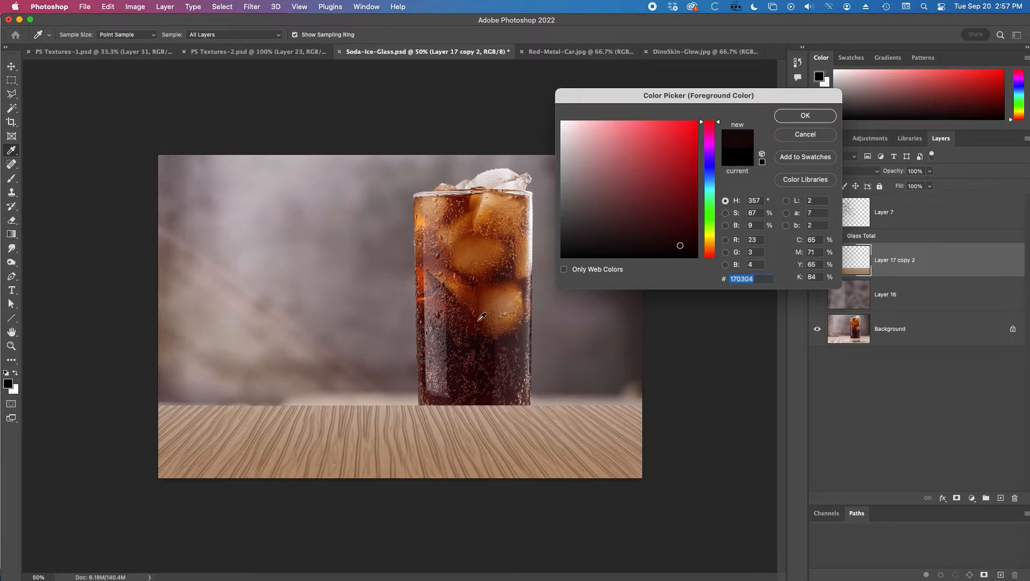
{"action": "left_click", "coordinate": [480, 318]}
{"action": "left_click", "coordinate": [668, 208]}
{"action": "left_click", "coordinate": [800, 116]}
{"action": "left_click", "coordinate": [12, 319]}
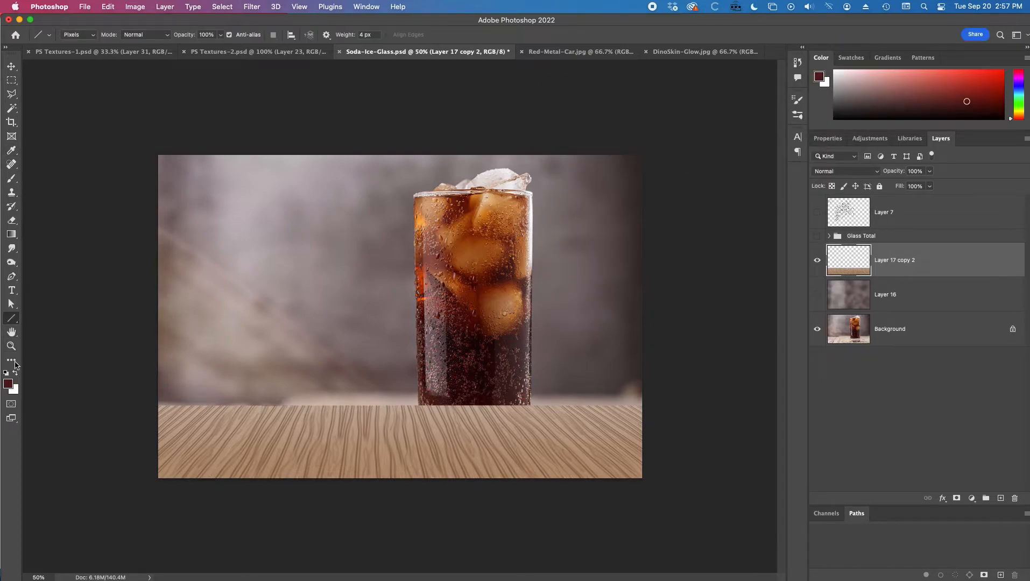
{"action": "left_click", "coordinate": [9, 383]}
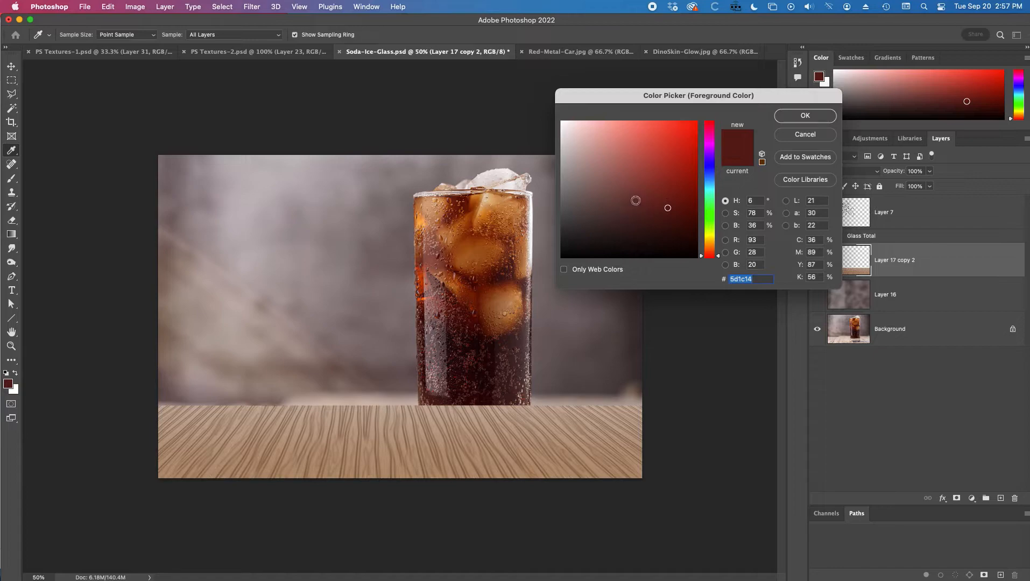
{"action": "left_click", "coordinate": [710, 245]}
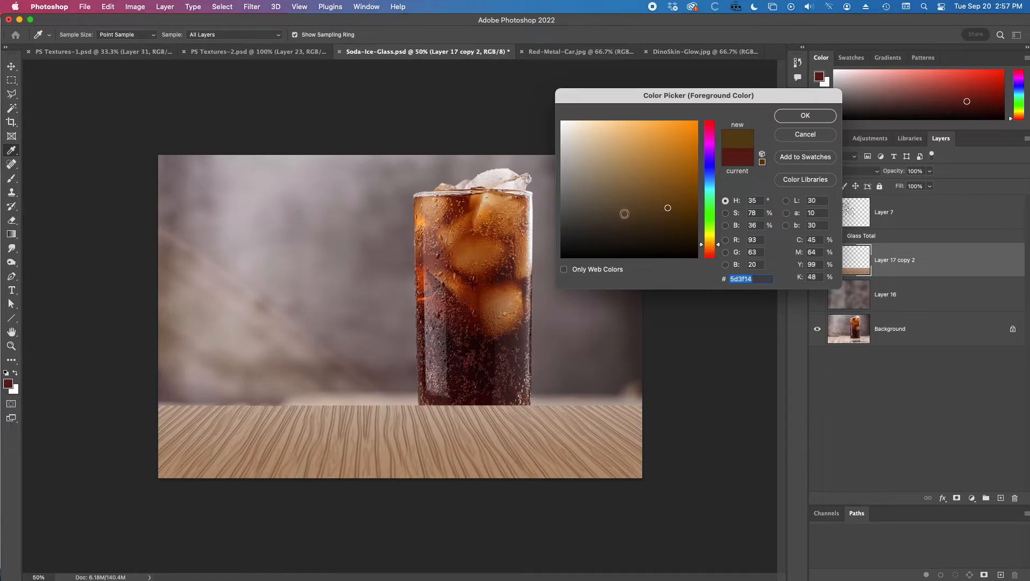
{"action": "left_click", "coordinate": [802, 115]}
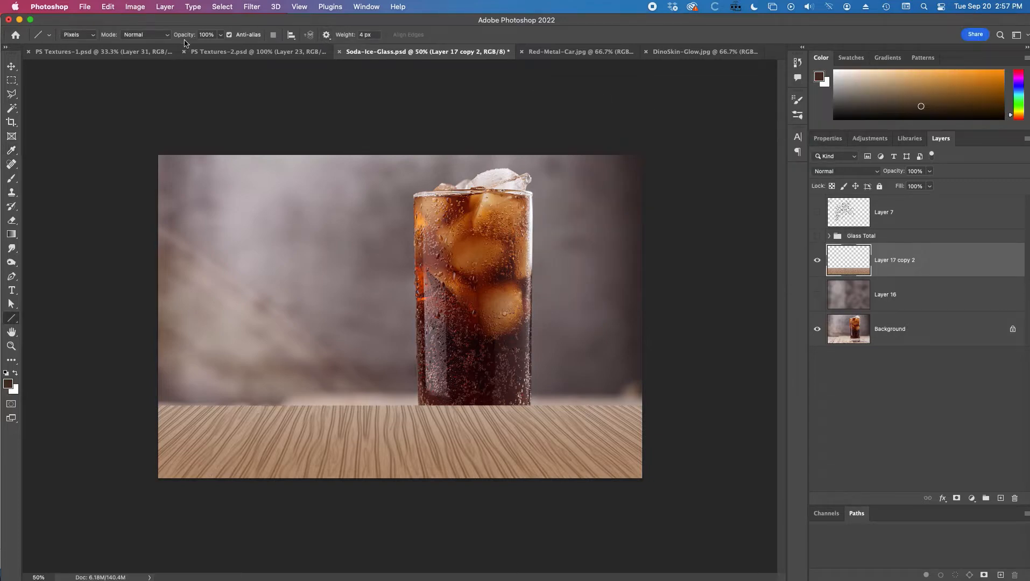
Step: On a new layer, draw two 10 px dark lines along the tabletop's left and right seams from back edge to front
{"action": "left_click_drag", "start_coordinate": [272, 212], "coordinate": [293, 258]}
{"action": "key", "text": "super+z"}
{"action": "left_click_drag", "start_coordinate": [346, 36], "coordinate": [359, 36]}
{"action": "left_click", "coordinate": [999, 499]}
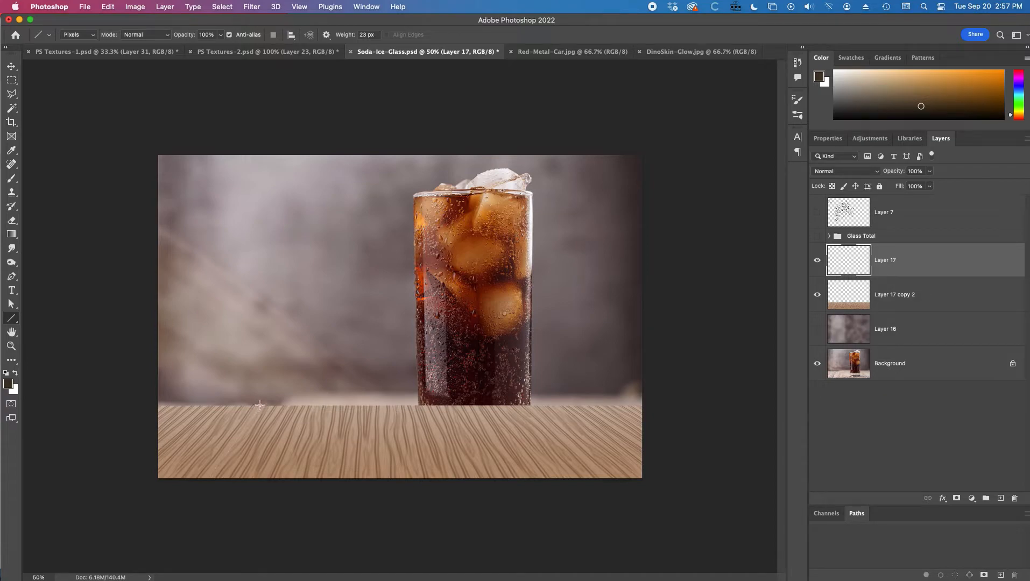
{"action": "left_click_drag", "start_coordinate": [262, 406], "coordinate": [203, 486]}
{"action": "key", "text": "super+z"}
{"action": "left_click_drag", "start_coordinate": [347, 40], "coordinate": [341, 38]}
{"action": "left_click_drag", "start_coordinate": [261, 405], "coordinate": [207, 483]}
{"action": "left_click_drag", "start_coordinate": [545, 407], "coordinate": [627, 482]}
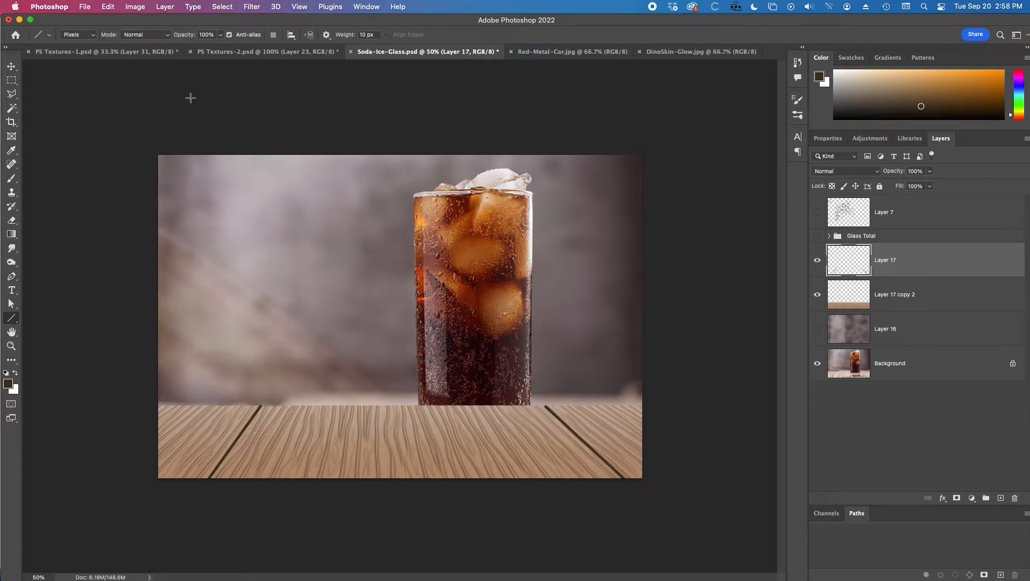
Step: Soften the seam lines layer with a Gaussian Blur of about 2.6 px radius
{"action": "left_click", "coordinate": [253, 6]}
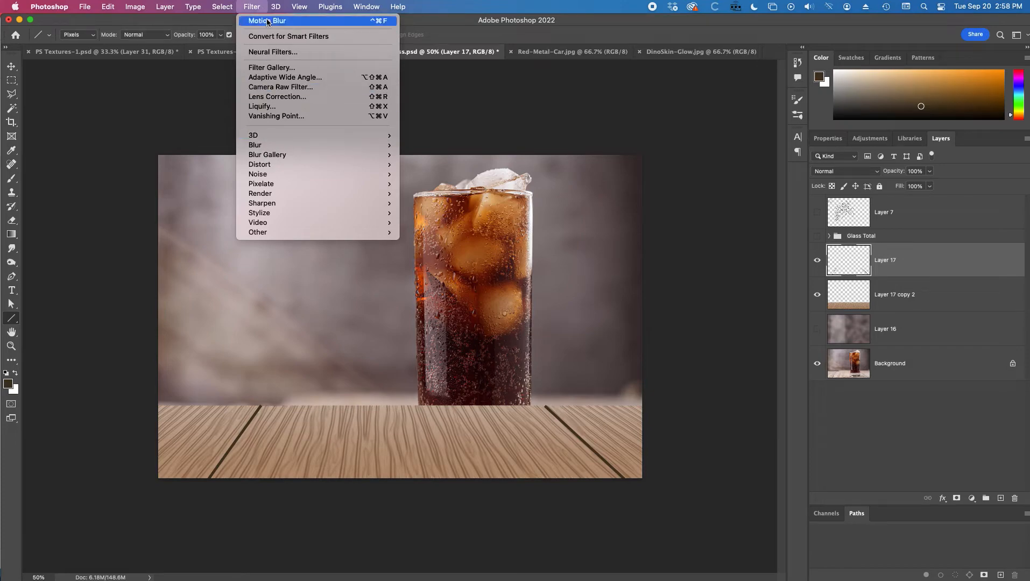
{"action": "mouse_move", "coordinate": [301, 146]}
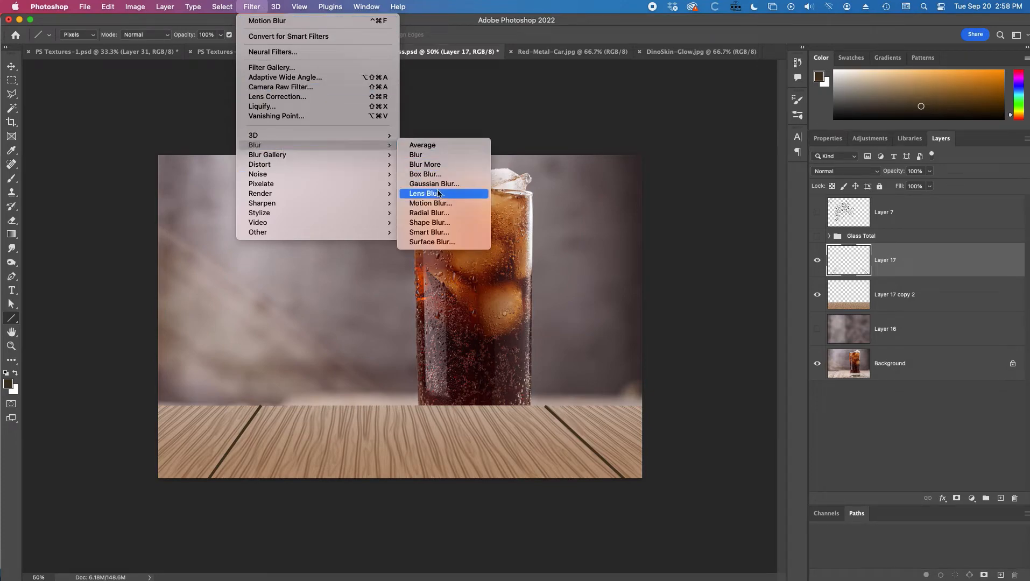
{"action": "left_click", "coordinate": [440, 184]}
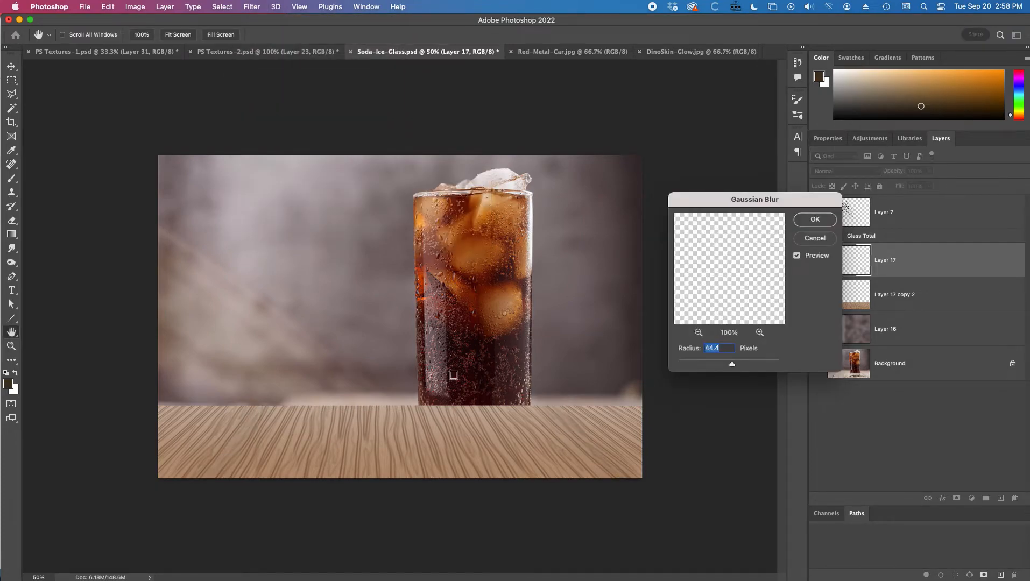
{"action": "left_click", "coordinate": [693, 364]}
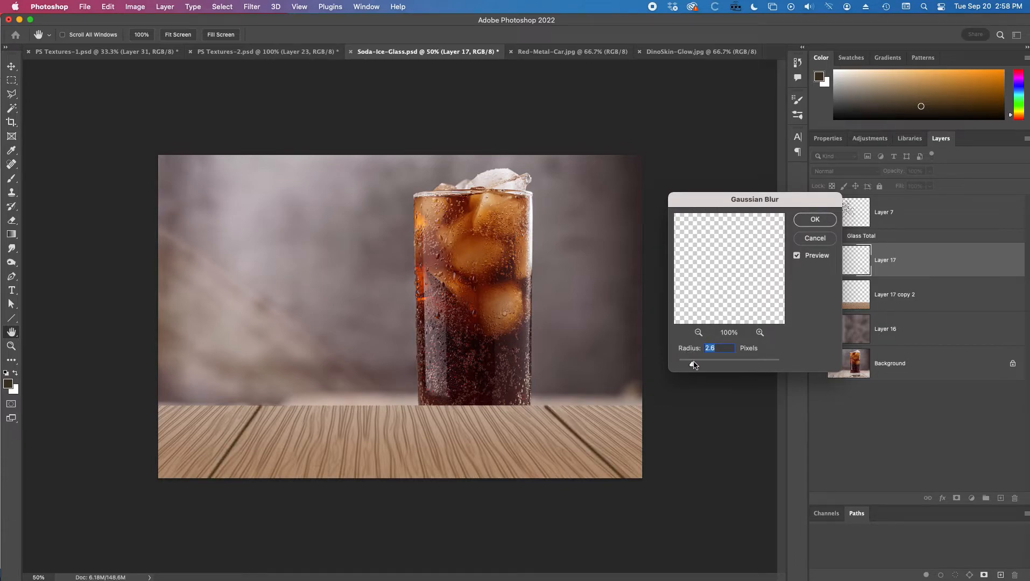
{"action": "left_click_drag", "start_coordinate": [694, 364], "coordinate": [697, 364]}
{"action": "left_click", "coordinate": [813, 218]}
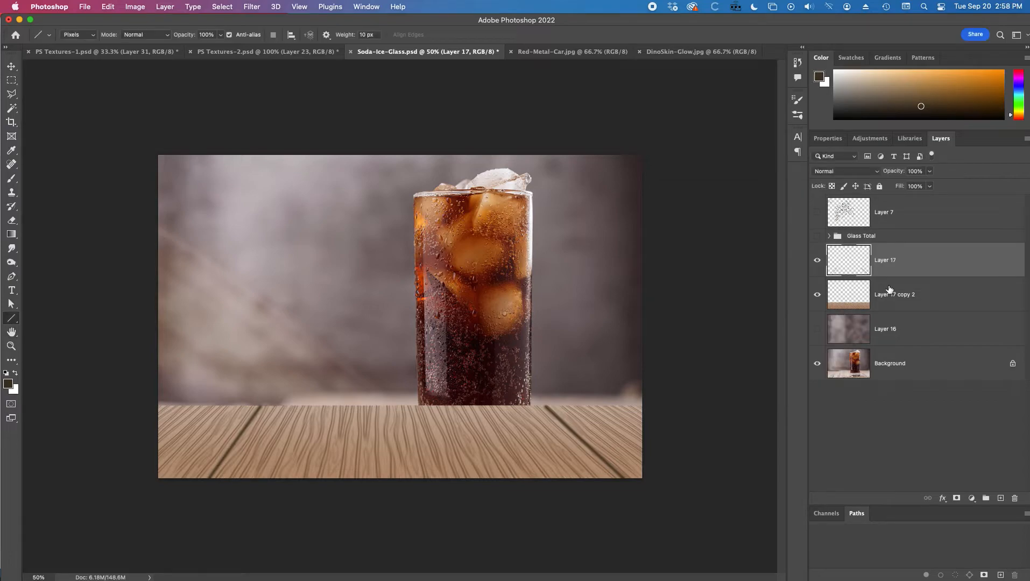
Step: Set the seam lines layer's blend mode to Multiply and its opacity to 62%
{"action": "left_click", "coordinate": [851, 171]}
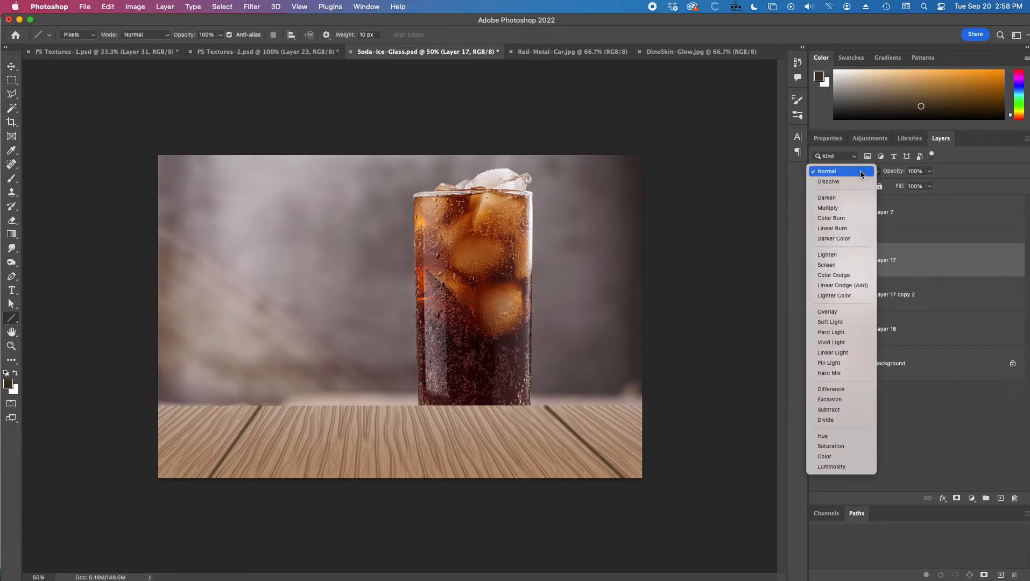
{"action": "left_click", "coordinate": [843, 208]}
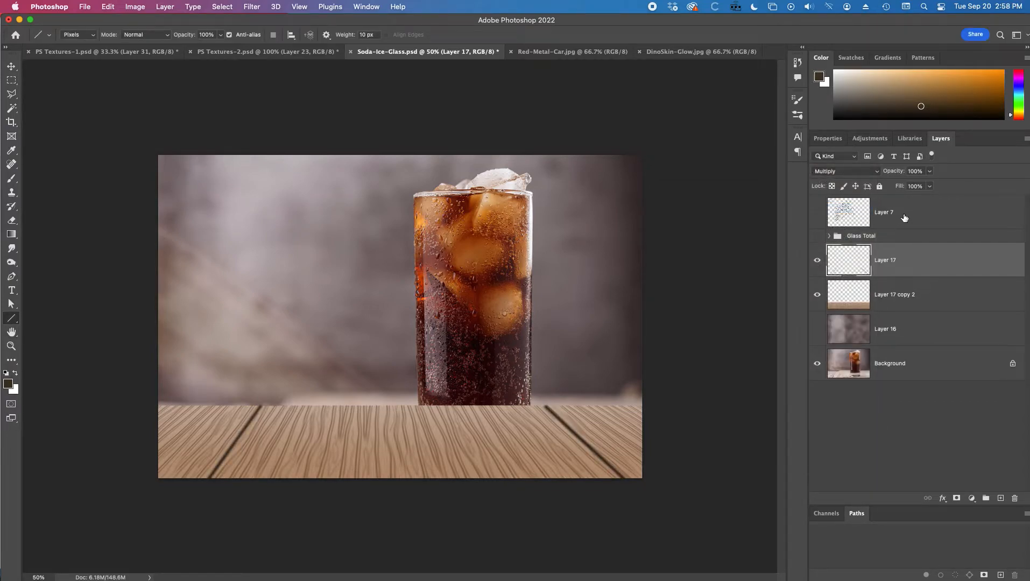
{"action": "left_click_drag", "start_coordinate": [895, 172], "coordinate": [876, 172]}
{"action": "left_click_drag", "start_coordinate": [875, 172], "coordinate": [873, 172]}
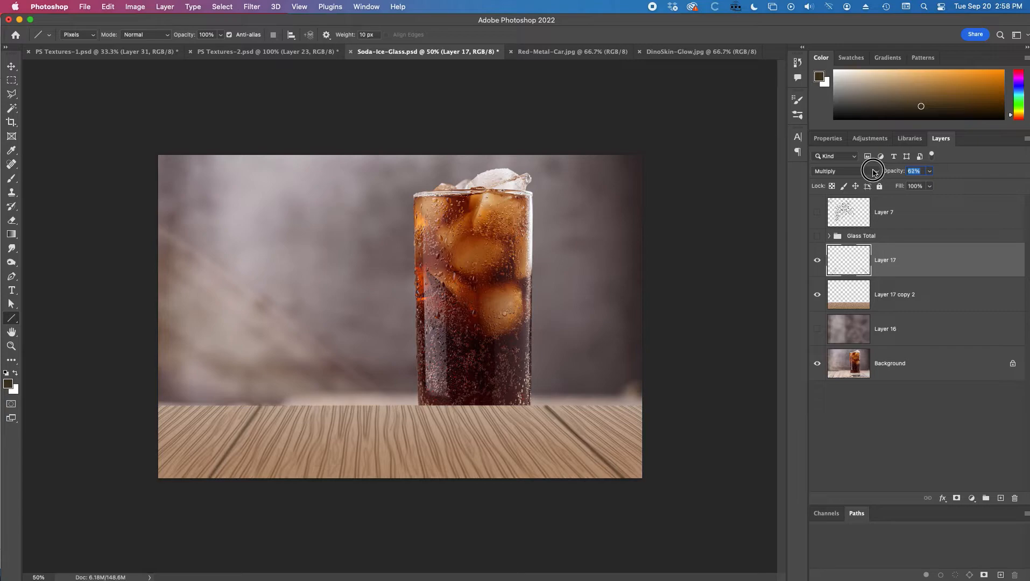
{"action": "left_click", "coordinate": [11, 80]}
{"action": "left_click_drag", "start_coordinate": [138, 352], "coordinate": [720, 406]}
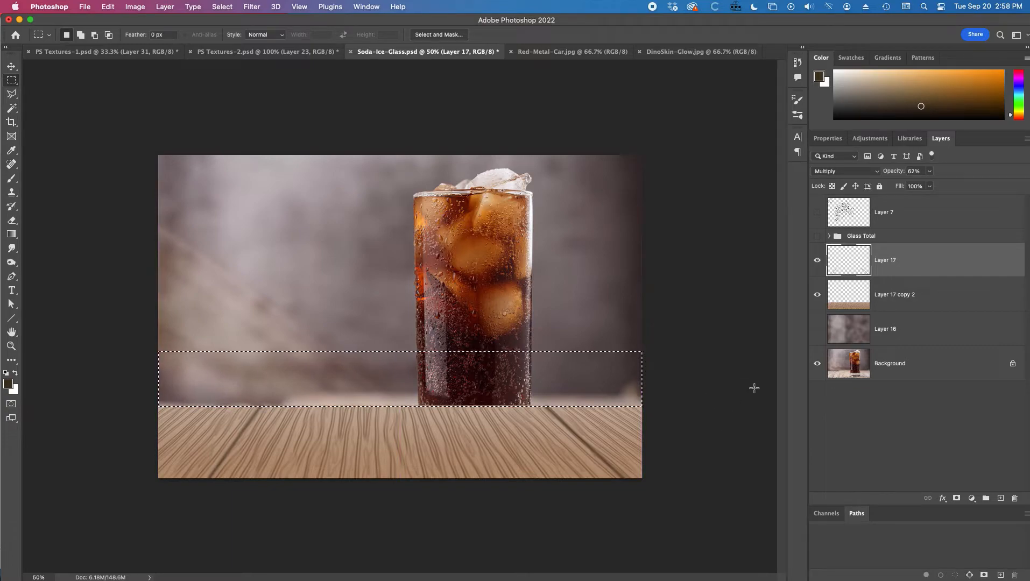
{"action": "key", "text": "super+d"}
Step: Merge the seam lines layer down into the tabletop layer and show the rulers
{"action": "right_click", "coordinate": [898, 266]}
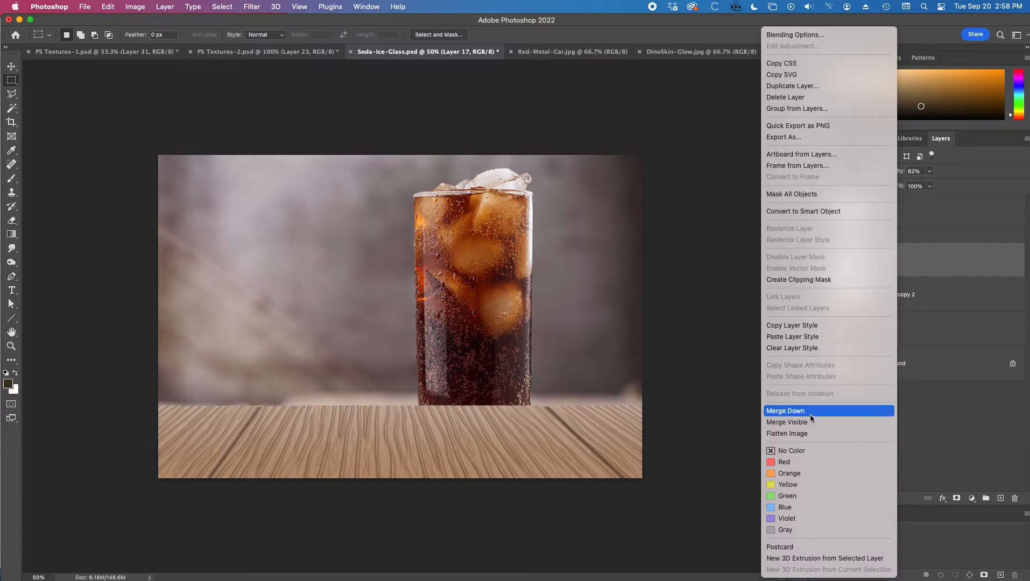
{"action": "left_click", "coordinate": [809, 413]}
{"action": "key", "text": "super+r"}
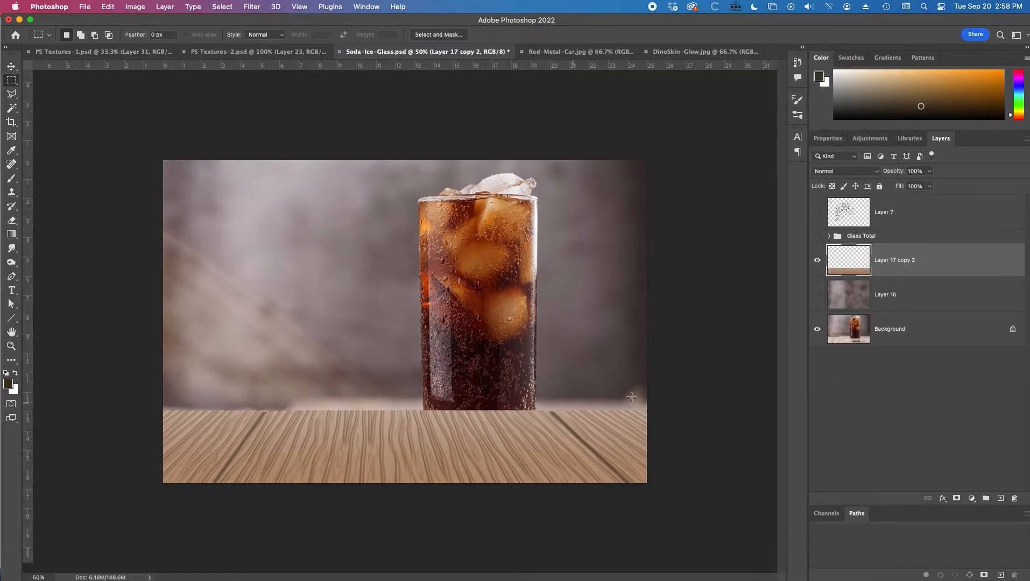
Step: Stretch the tabletop vertically with Free Transform, raising its back edge and lowering its front edge
{"action": "key", "text": "super+t"}
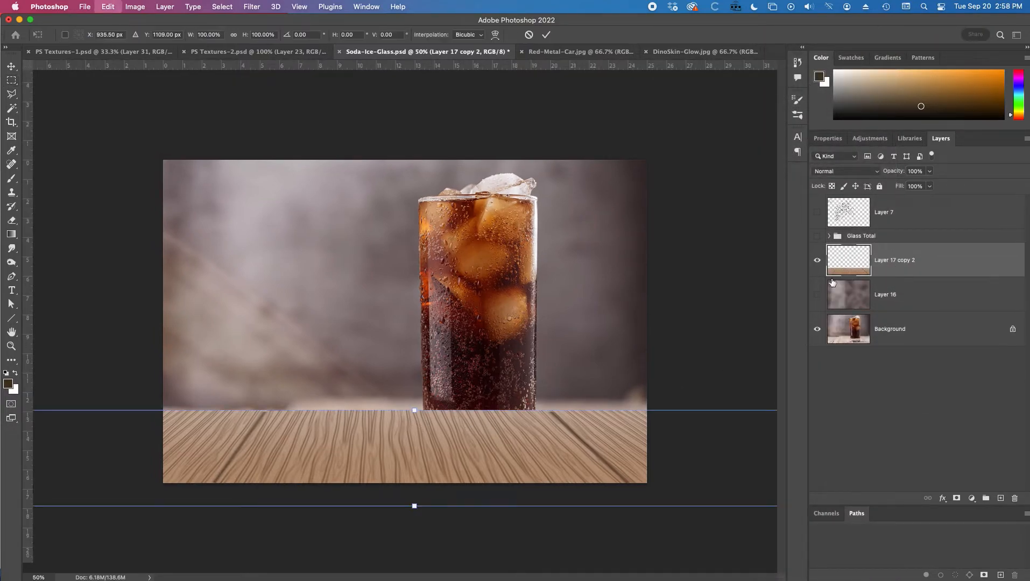
{"action": "left_click_drag", "start_coordinate": [416, 411], "coordinate": [417, 400]}
{"action": "left_click_drag", "start_coordinate": [414, 506], "coordinate": [413, 510]}
{"action": "key", "text": "Return"}
{"action": "key", "text": "m"}
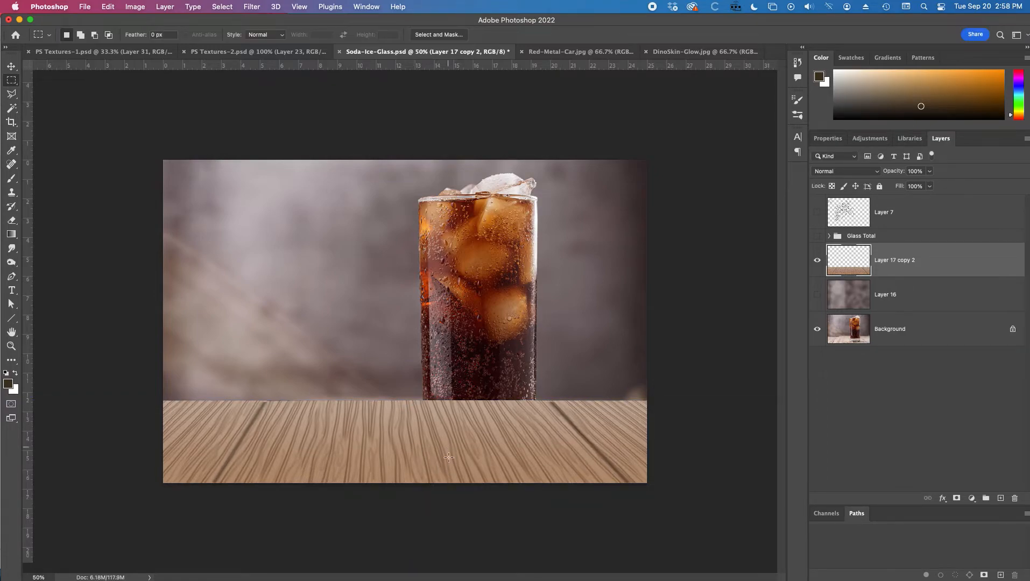
Step: Toggle the tabletop layer's visibility repeatedly to compare it with the original photo's table
{"action": "left_click", "coordinate": [818, 261]}
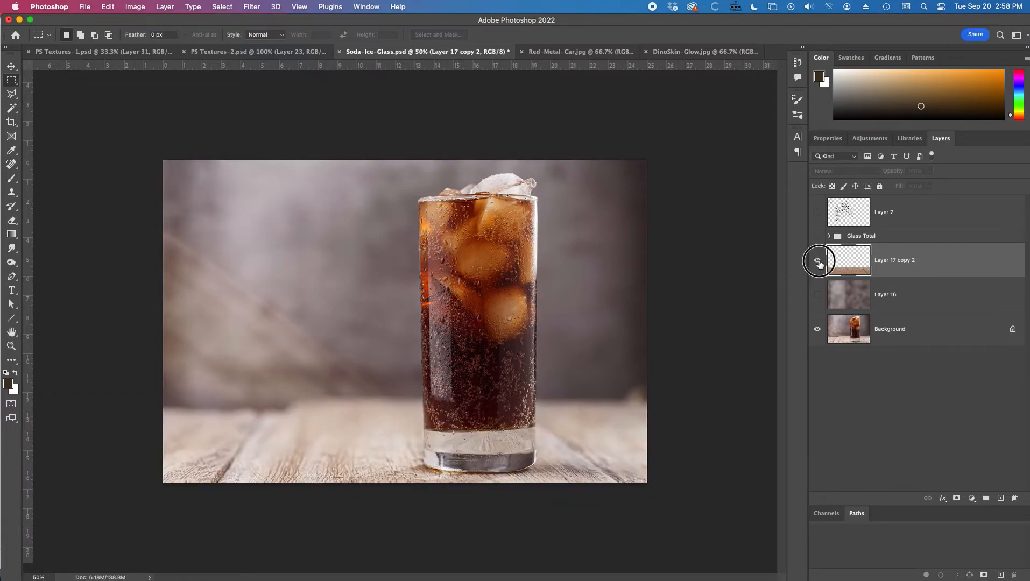
{"action": "left_click", "coordinate": [818, 261]}
{"action": "left_click", "coordinate": [818, 262]}
{"action": "left_click", "coordinate": [818, 262]}
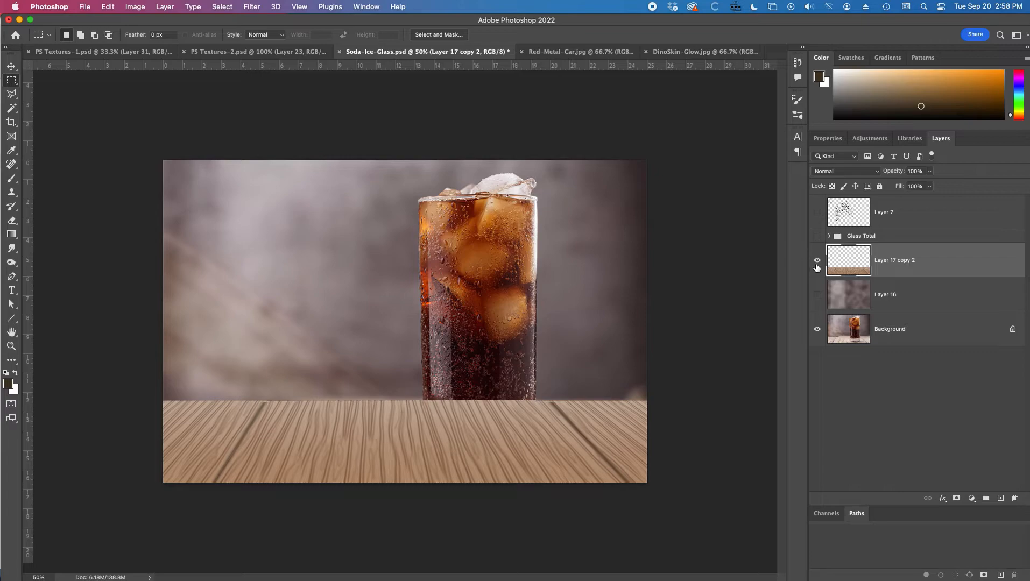
{"action": "left_click", "coordinate": [817, 262]}
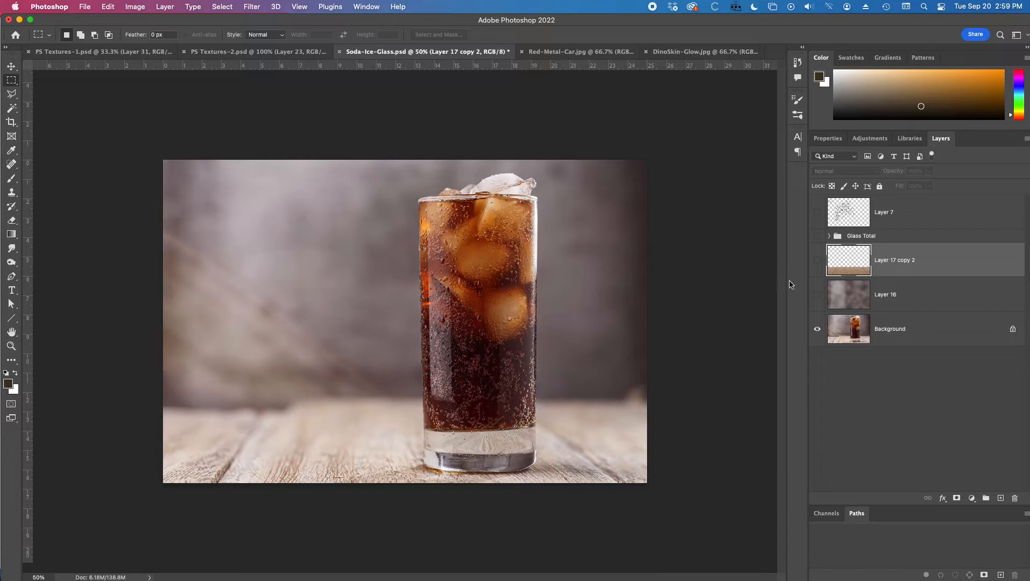
{"action": "left_click", "coordinate": [817, 260]}
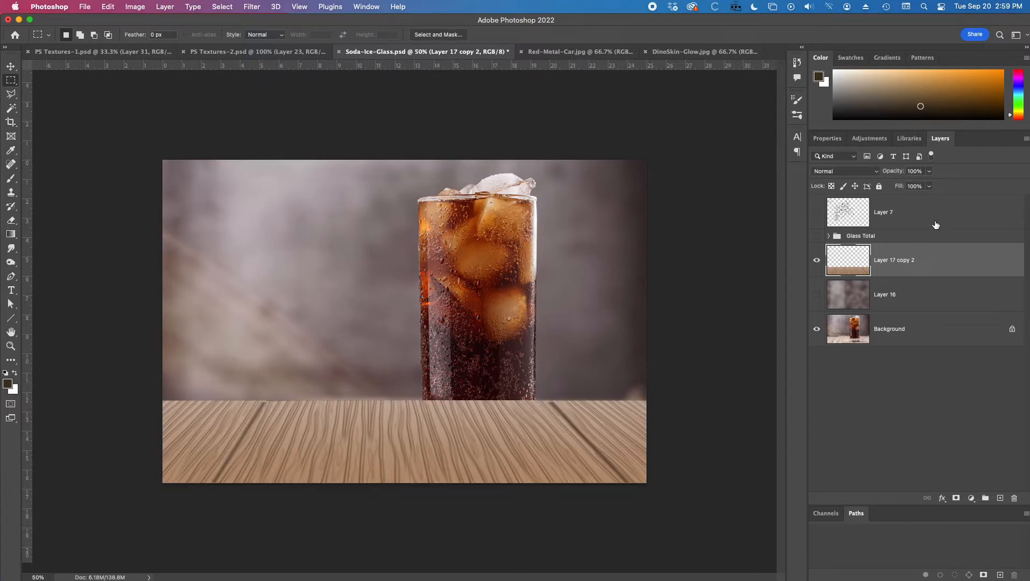
Step: Duplicate the tabletop layer and make a rectangular selection with 59.5 px feather around the tabletop's back edge
{"action": "left_click_drag", "start_coordinate": [923, 257], "coordinate": [998, 498]}
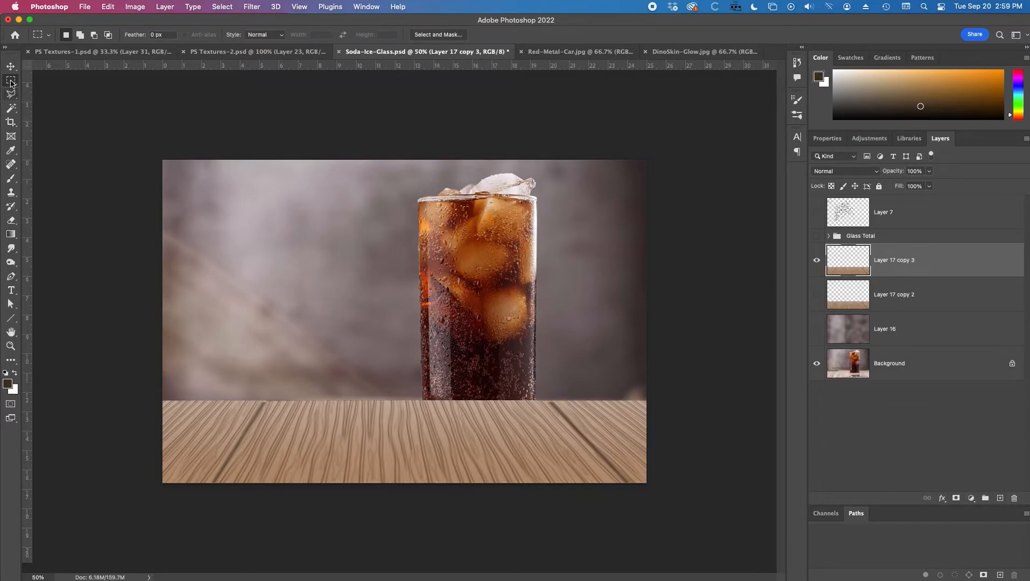
{"action": "left_click_drag", "start_coordinate": [135, 35], "coordinate": [434, 43]}
{"action": "left_click_drag", "start_coordinate": [138, 36], "coordinate": [156, 35]}
{"action": "left_click_drag", "start_coordinate": [78, 317], "coordinate": [713, 450]}
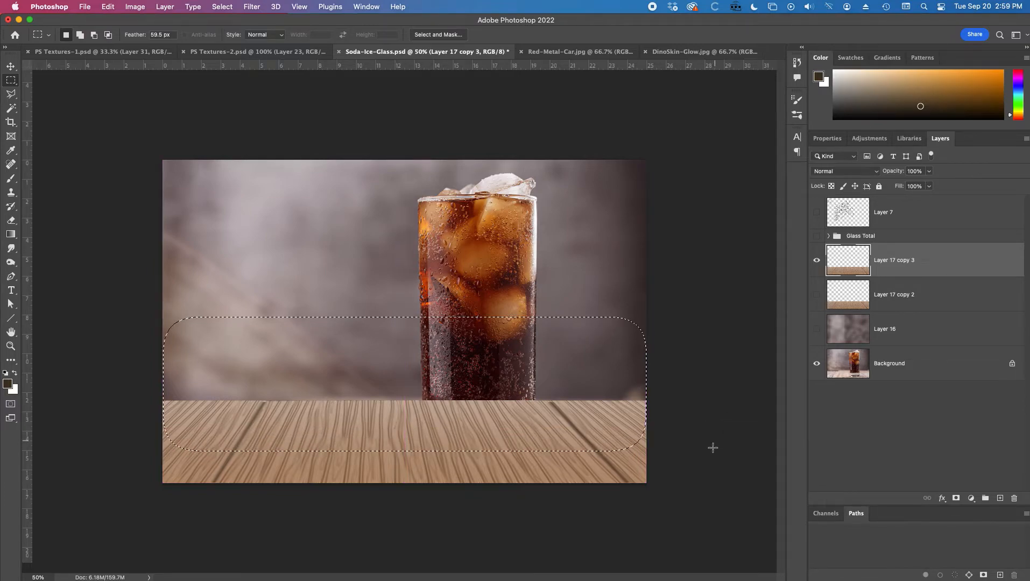
Step: Blur the selected back area of the duplicated tabletop with a 3.5 px Gaussian Blur
{"action": "left_click", "coordinate": [252, 7]}
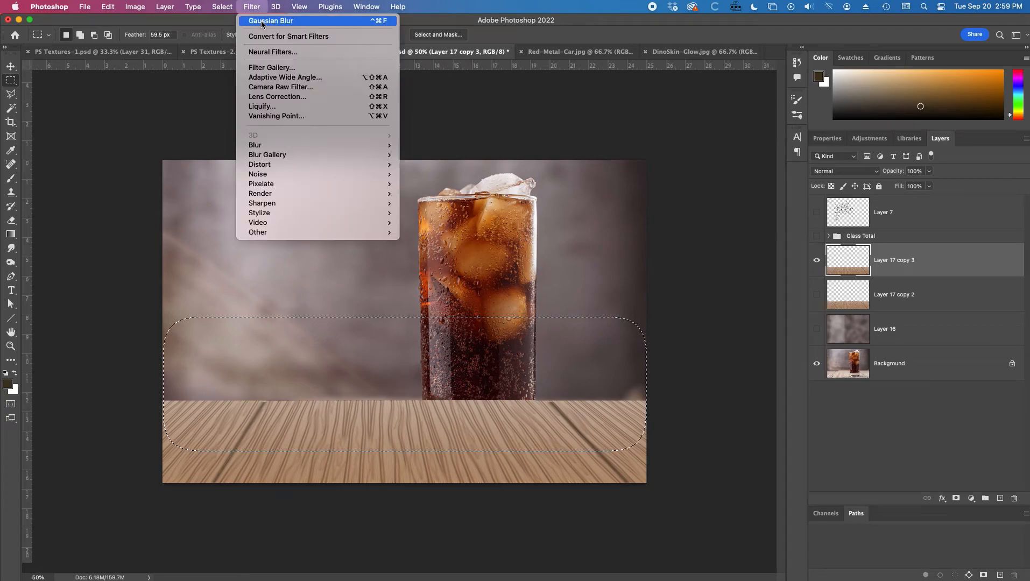
{"action": "left_click", "coordinate": [262, 21]}
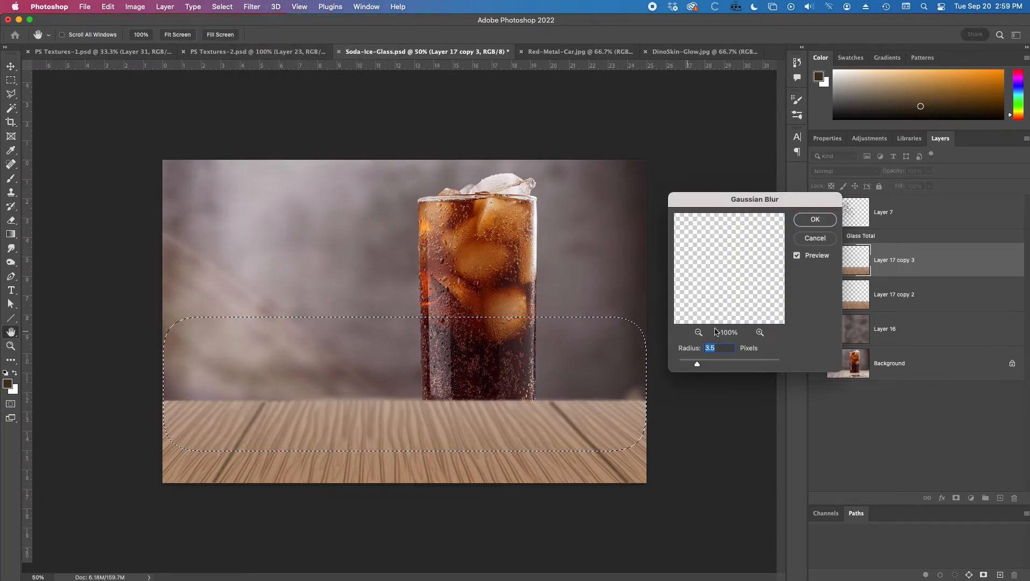
{"action": "left_click", "coordinate": [707, 364]}
{"action": "left_click", "coordinate": [815, 220]}
Step: Move the feathered selection higher and apply a Gaussian Blur of 8.5 px to the tabletop's far area
{"action": "key", "text": "m"}
{"action": "left_click_drag", "start_coordinate": [459, 407], "coordinate": [459, 379]}
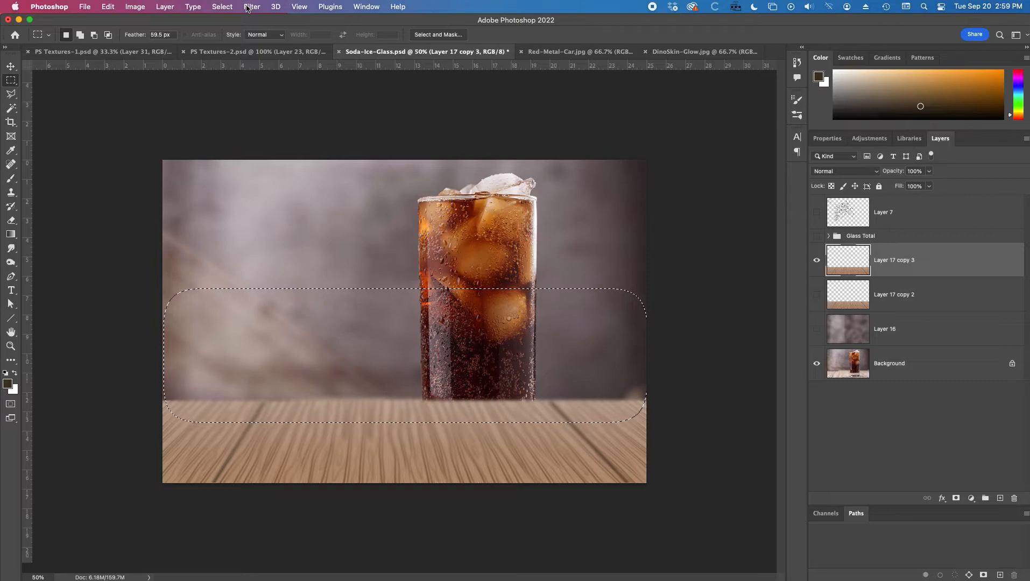
{"action": "left_click", "coordinate": [220, 7]}
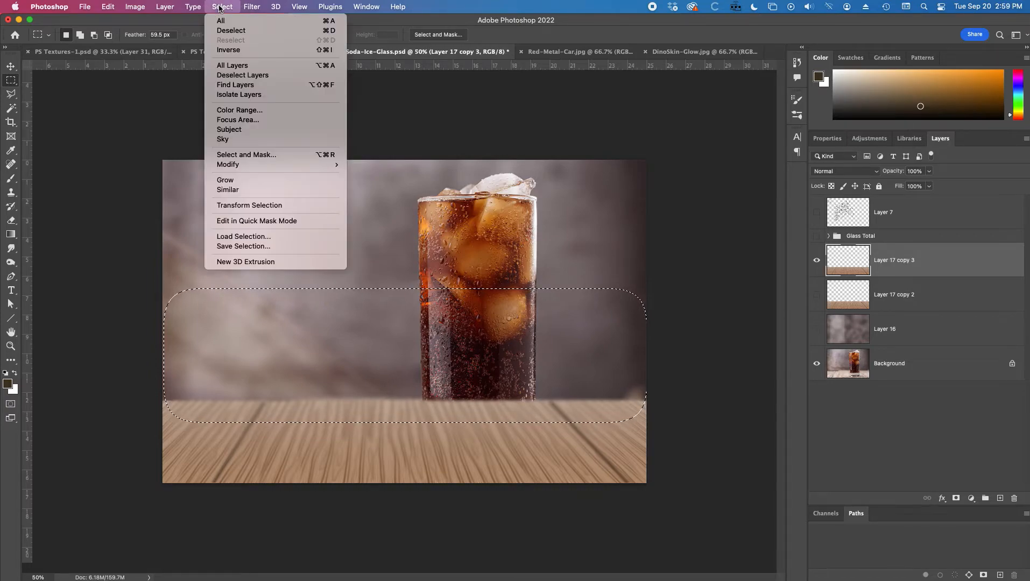
{"action": "mouse_move", "coordinate": [252, 6]}
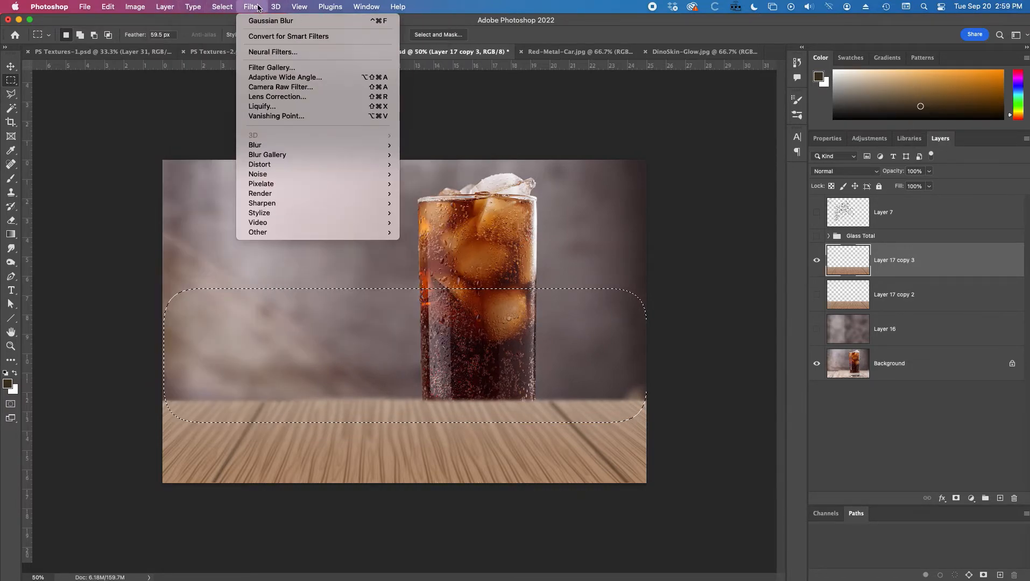
{"action": "left_click", "coordinate": [259, 21]}
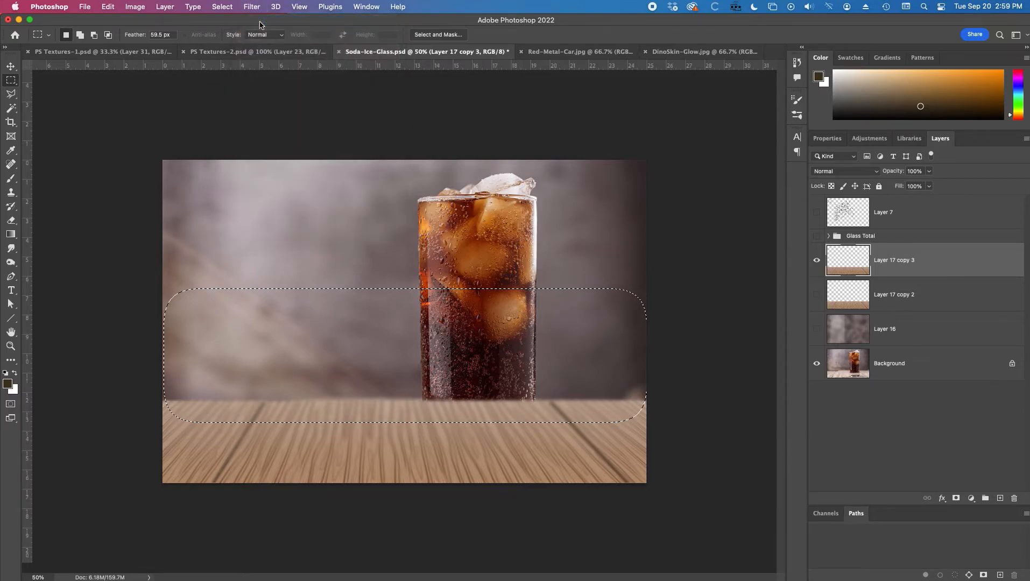
{"action": "left_click_drag", "start_coordinate": [708, 364], "coordinate": [713, 365]}
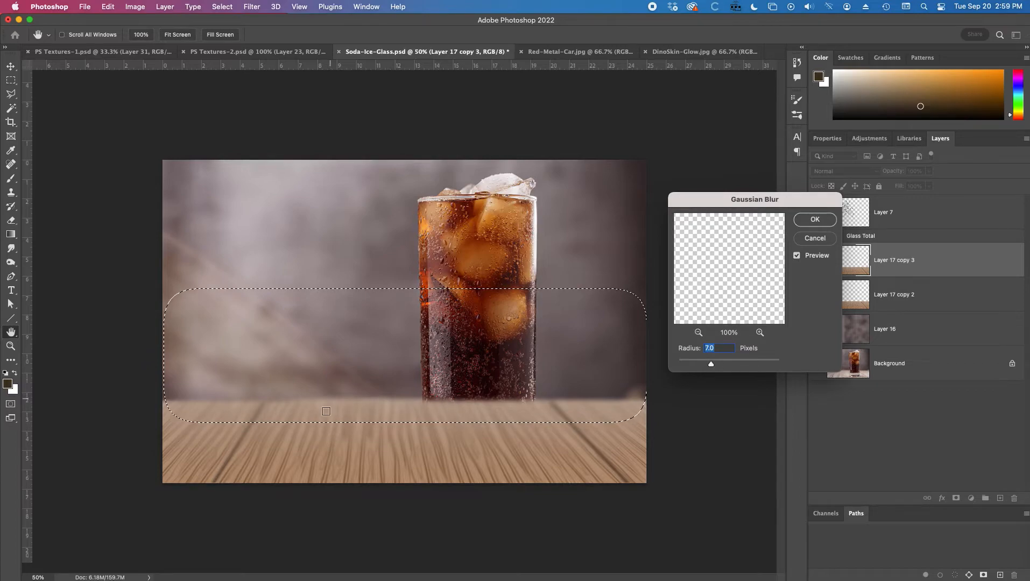
{"action": "left_click", "coordinate": [715, 364]}
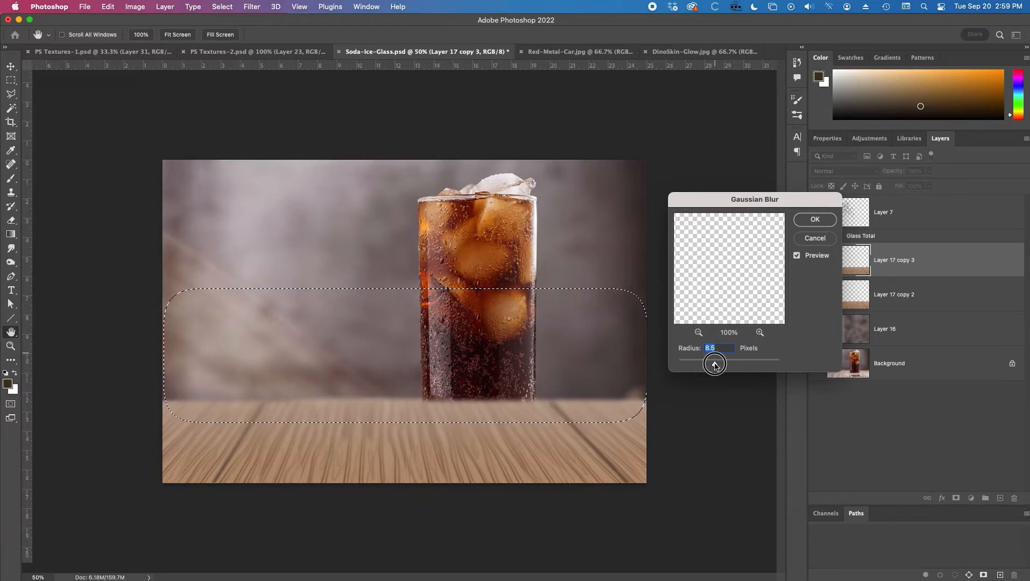
{"action": "left_click", "coordinate": [815, 219]}
Step: Move the selection higher again, apply a 21.9 px Gaussian Blur, and deselect
{"action": "left_click_drag", "start_coordinate": [598, 351], "coordinate": [597, 338]}
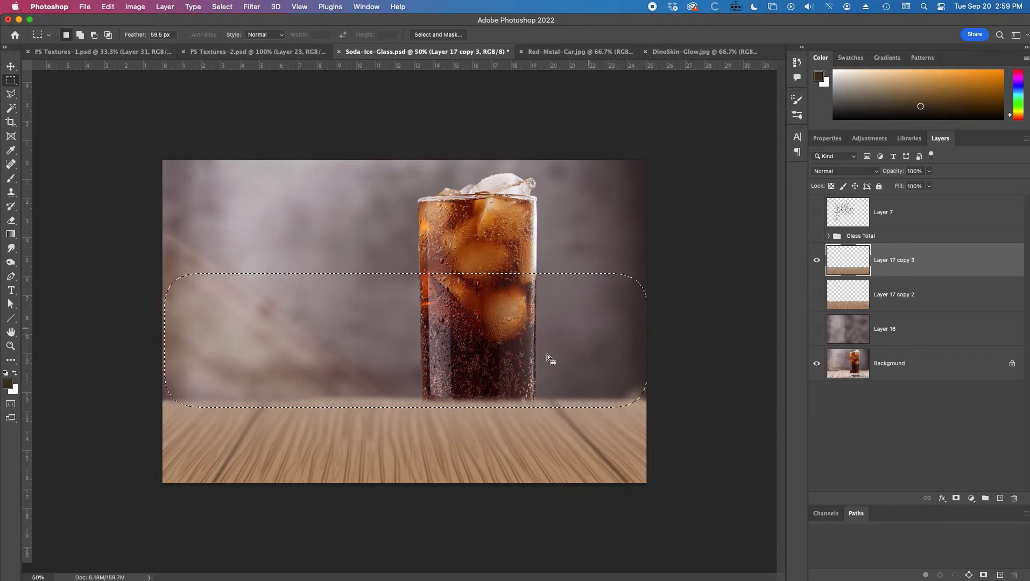
{"action": "left_click", "coordinate": [222, 6]}
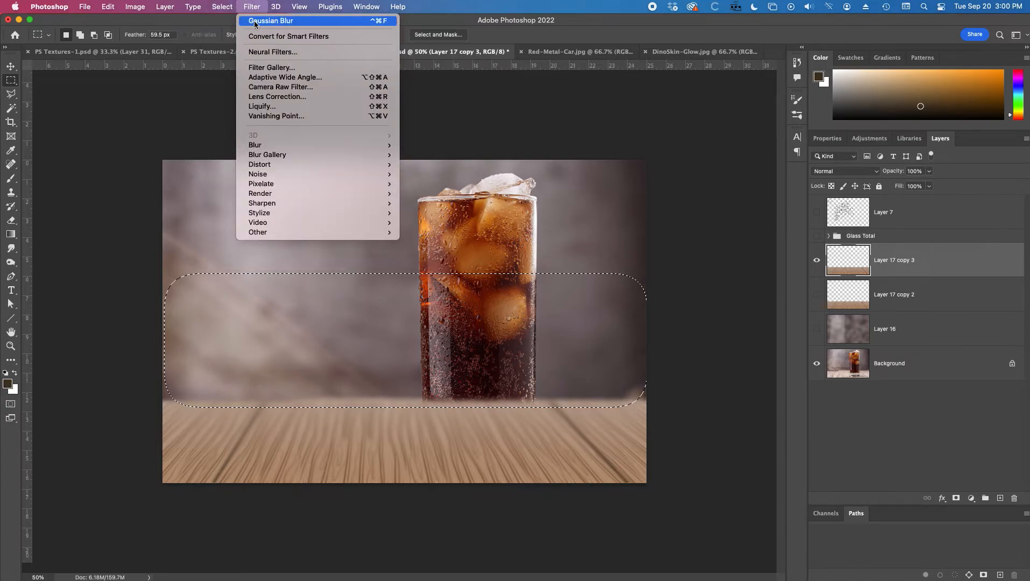
{"action": "left_click", "coordinate": [255, 20]}
{"action": "left_click_drag", "start_coordinate": [721, 366], "coordinate": [723, 365]}
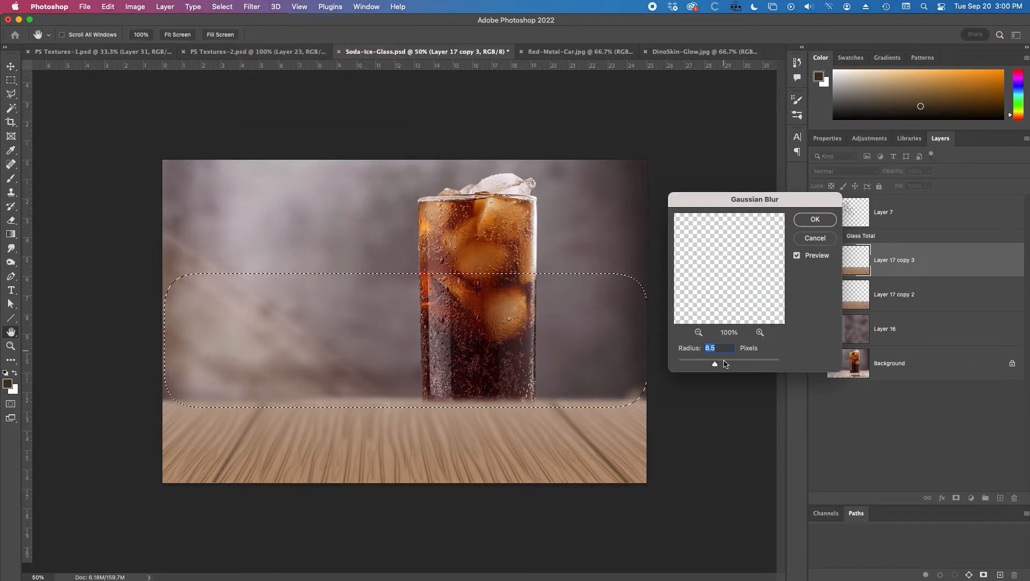
{"action": "left_click", "coordinate": [815, 219]}
{"action": "key", "text": "ctrl+d"}
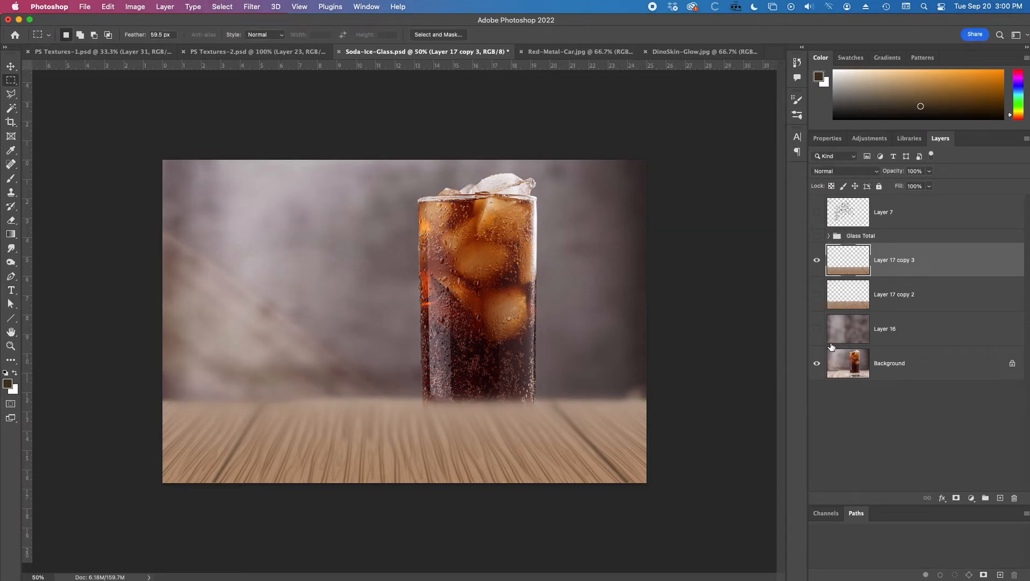
Step: Toggle the duplicated tabletop layer's visibility to compare the blurred result
{"action": "left_click", "coordinate": [817, 261]}
{"action": "left_click", "coordinate": [817, 261]}
{"action": "left_click", "coordinate": [817, 261]}
Step: Select most of the tabletop with a feathered rectangle, apply a 3.7 px Gaussian Blur, and deselect
{"action": "left_click_drag", "start_coordinate": [119, 321], "coordinate": [731, 464]}
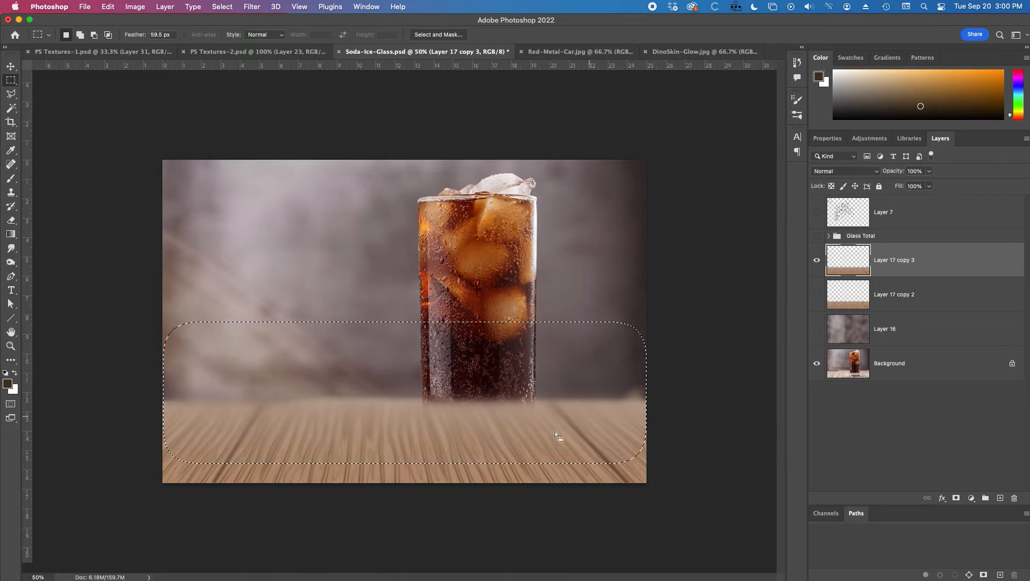
{"action": "left_click", "coordinate": [261, 7]}
{"action": "left_click", "coordinate": [264, 22]}
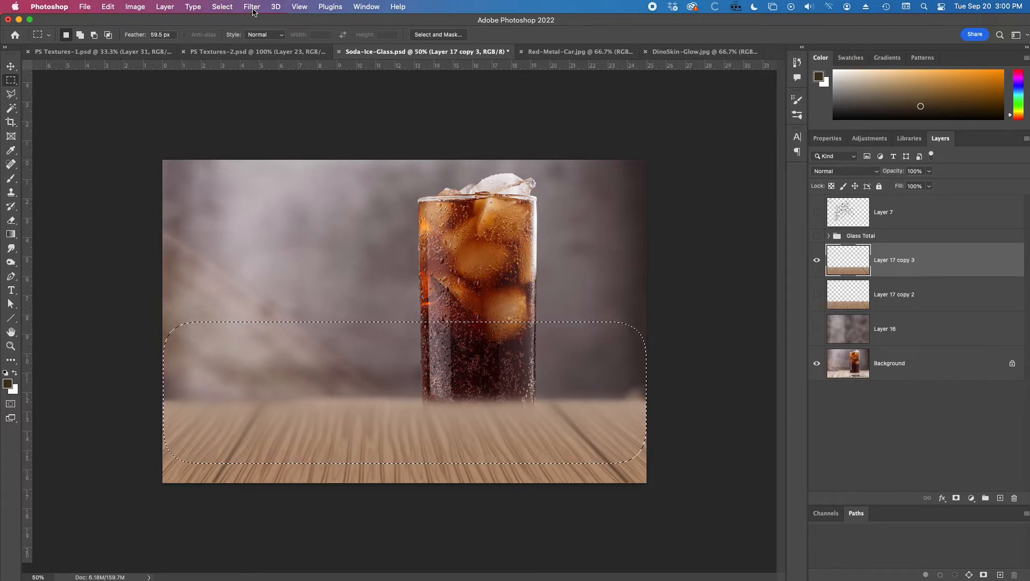
{"action": "left_click", "coordinate": [253, 7]}
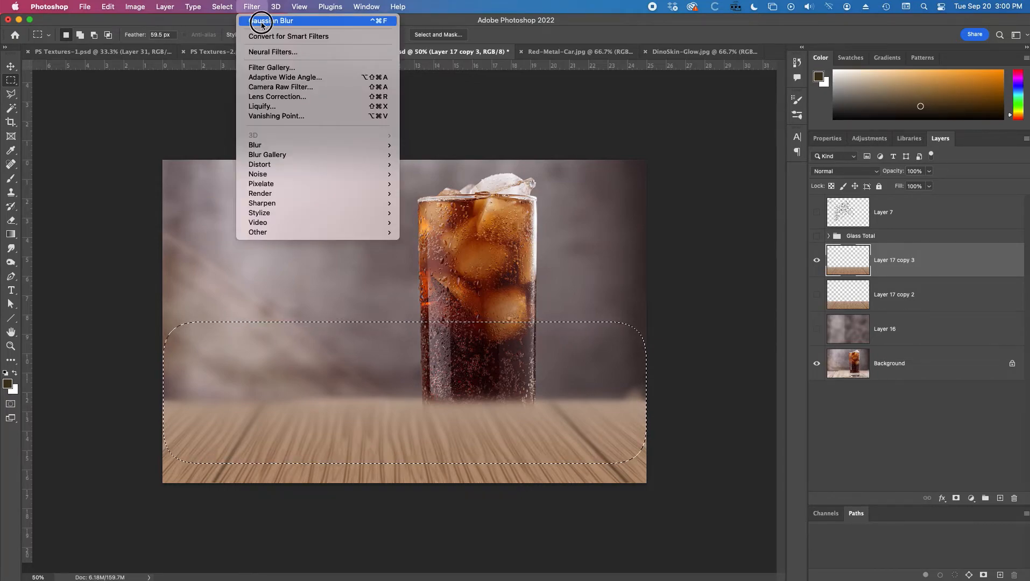
{"action": "left_click", "coordinate": [262, 23]}
{"action": "left_click_drag", "start_coordinate": [702, 368], "coordinate": [698, 366]}
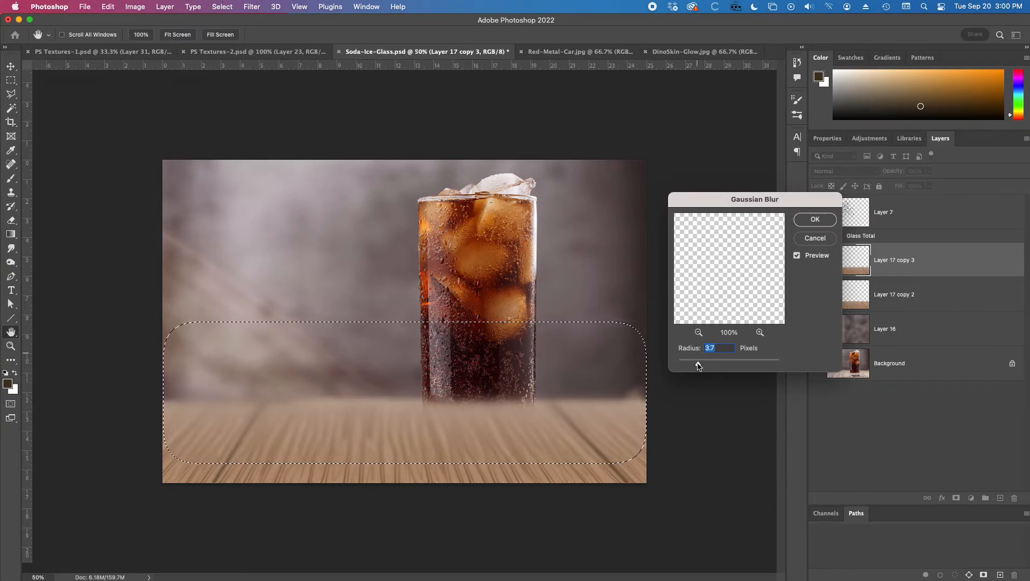
{"action": "left_click", "coordinate": [815, 219]}
{"action": "key", "text": "super+d"}
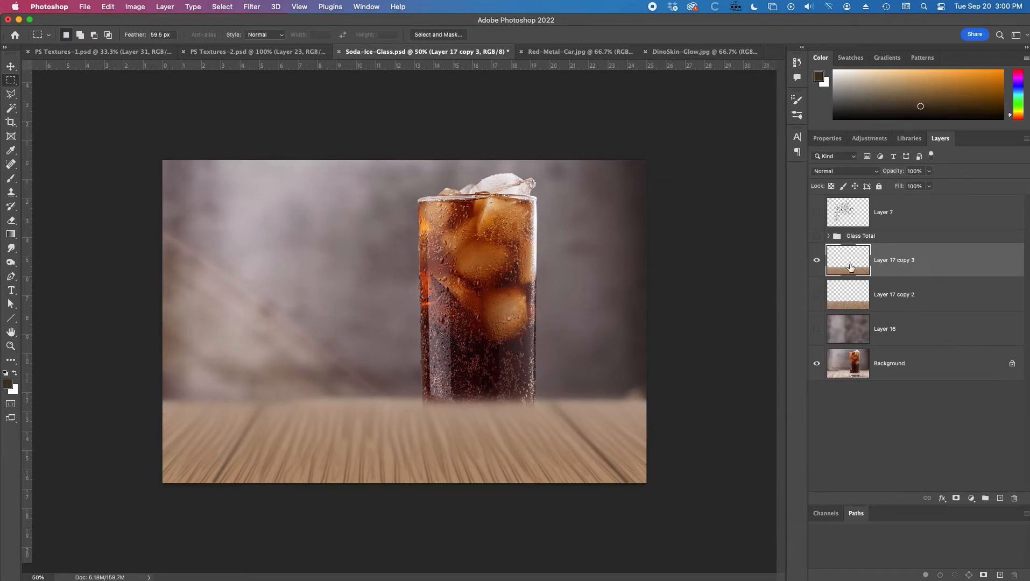
Step: Move the blurred tabletop copy below the original tabletop layer and show the textured backdrop layer
{"action": "left_click_drag", "start_coordinate": [908, 262], "coordinate": [906, 313]}
{"action": "left_click", "coordinate": [815, 330]}
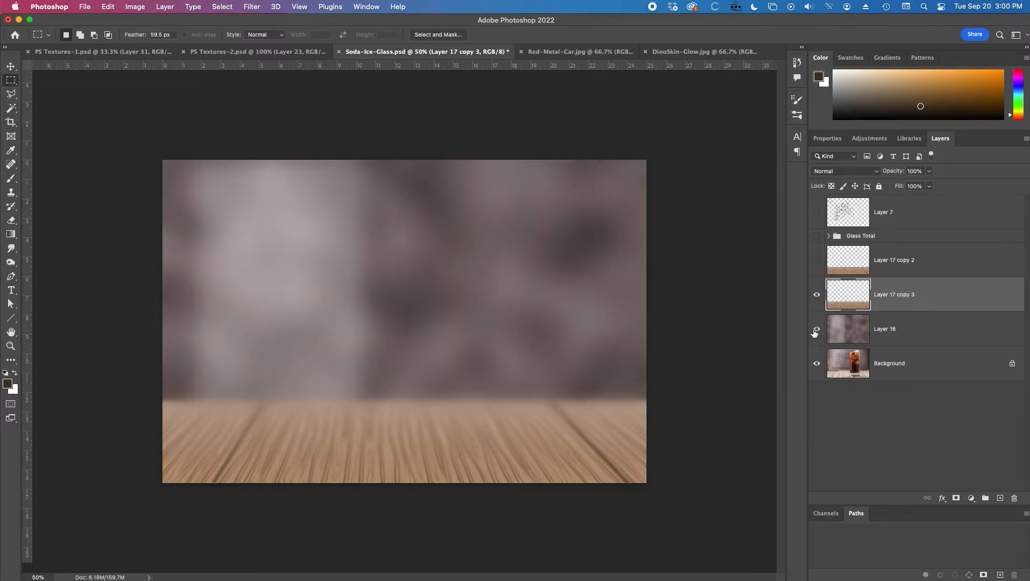
Step: Show the glass group and move the glass to the right across the tabletop
{"action": "left_click", "coordinate": [817, 237]}
{"action": "left_click", "coordinate": [894, 236]}
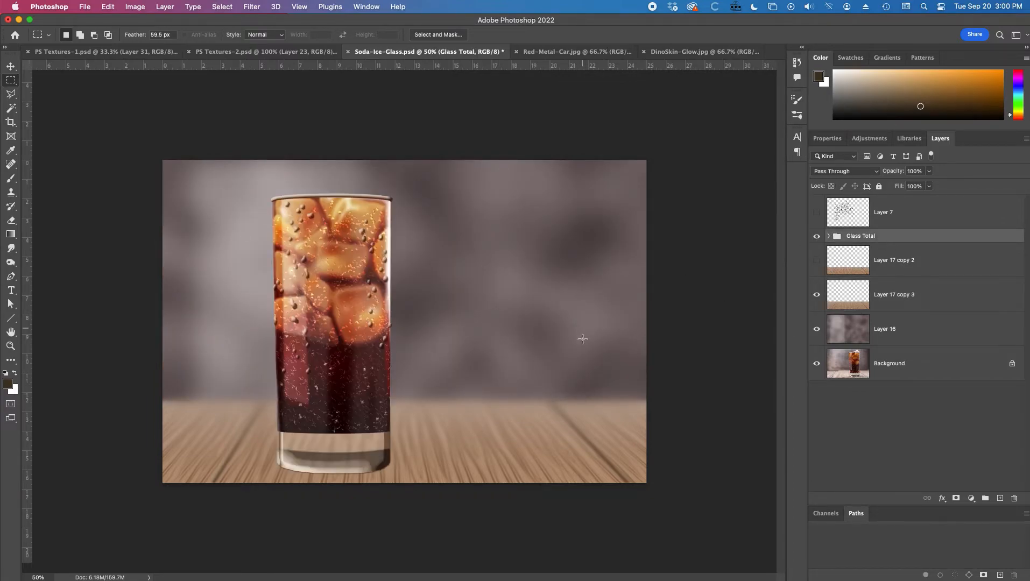
{"action": "key", "text": "v"}
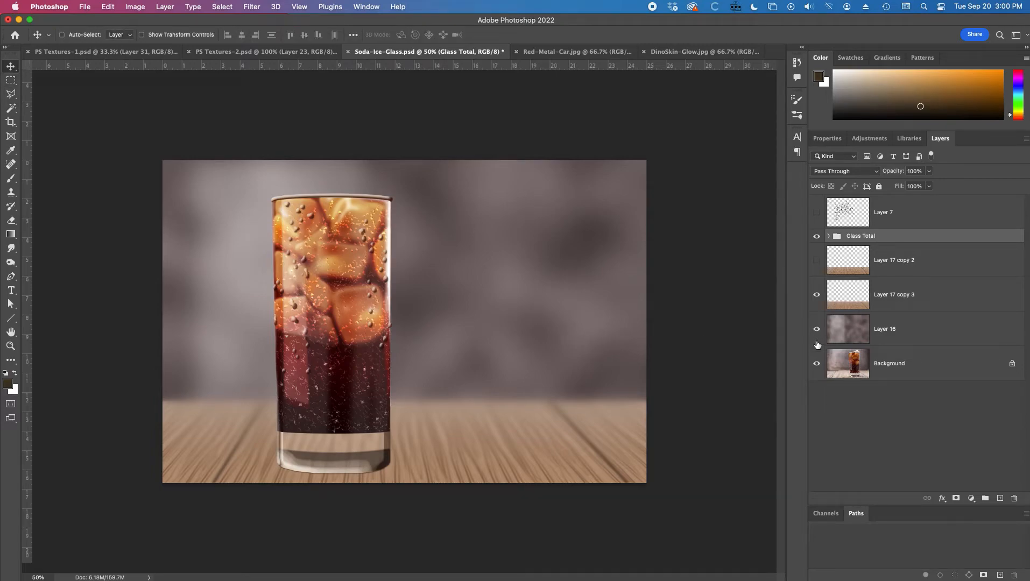
{"action": "left_click_drag", "start_coordinate": [817, 329], "coordinate": [817, 294]}
{"action": "left_click_drag", "start_coordinate": [341, 340], "coordinate": [487, 348]}
{"action": "left_click_drag", "start_coordinate": [818, 338], "coordinate": [817, 294]}
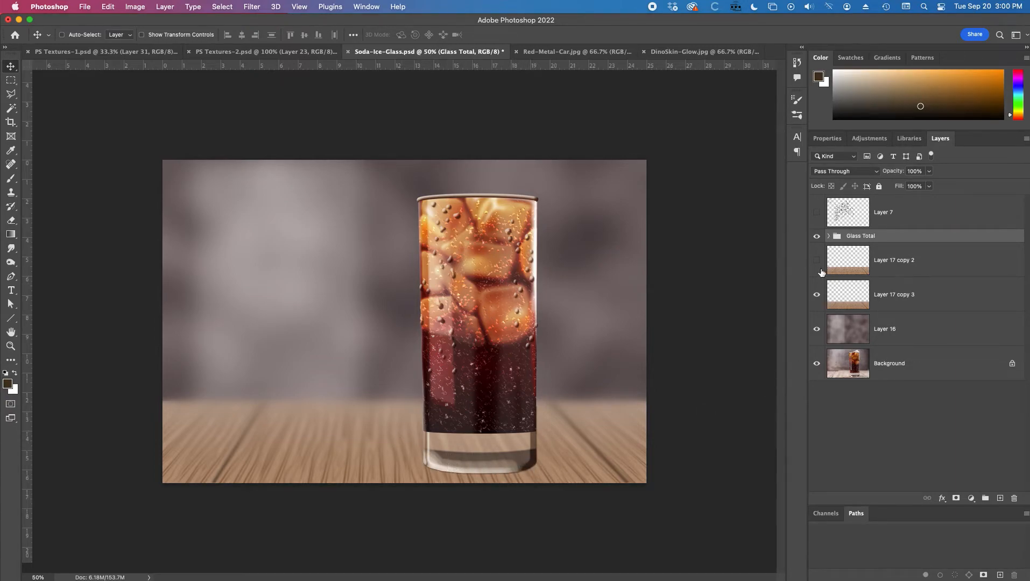
Step: Add a new layer above the tabletop copy and draw a 10 px feathered ellipse beneath the glass base
{"action": "left_click", "coordinate": [905, 263]}
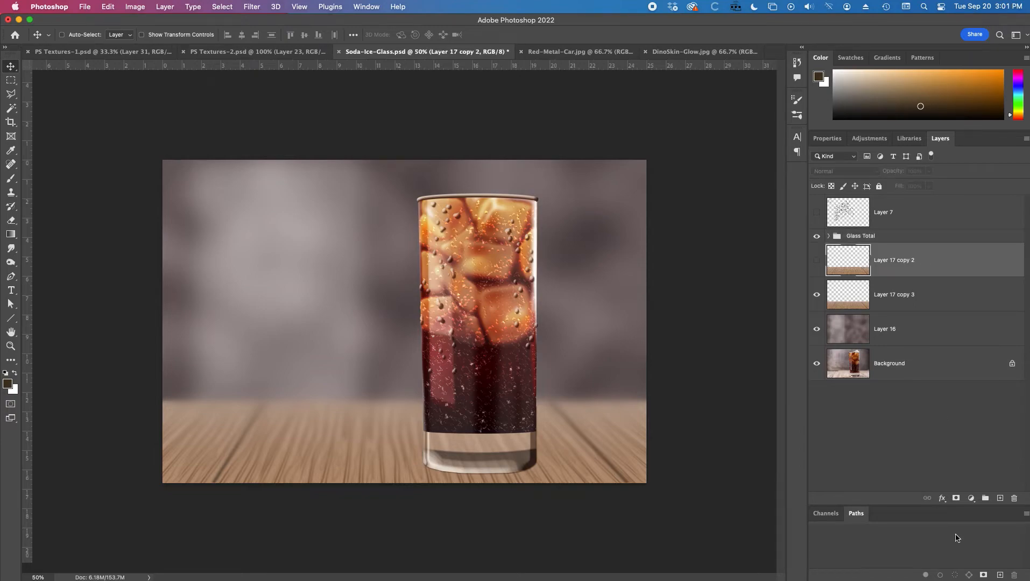
{"action": "left_click", "coordinate": [1000, 499]}
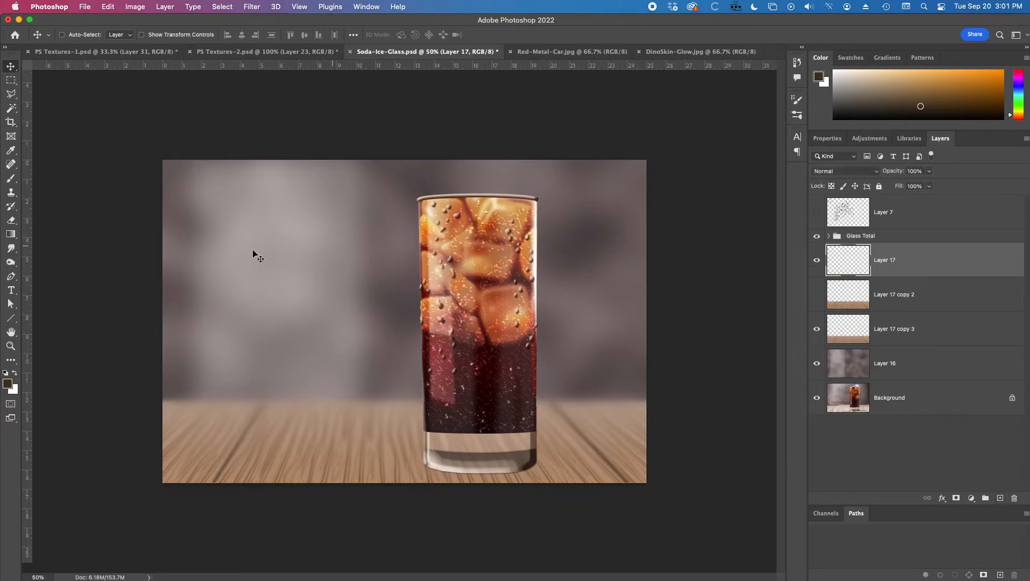
{"action": "left_click", "coordinate": [9, 82]}
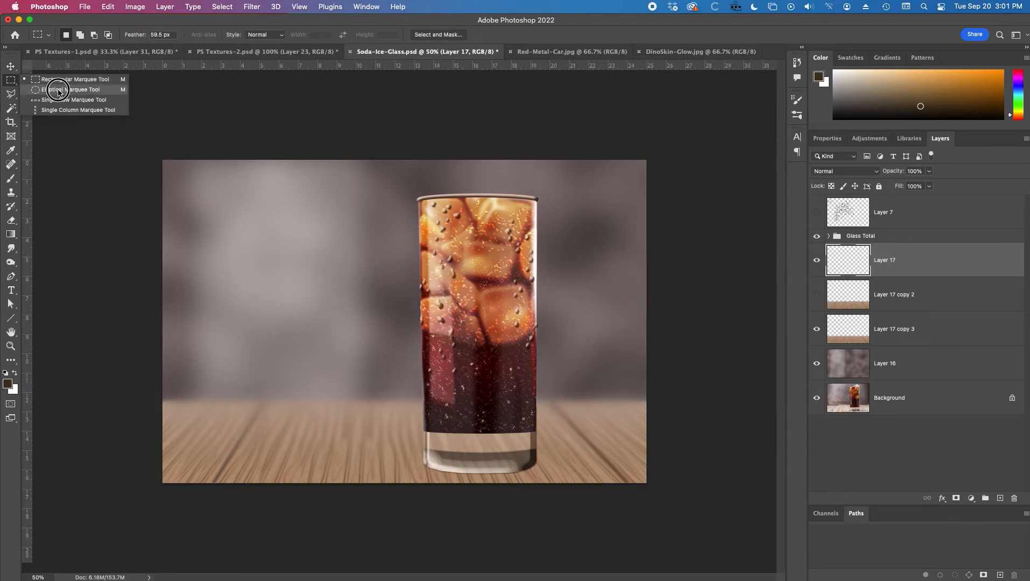
{"action": "left_click", "coordinate": [59, 92]}
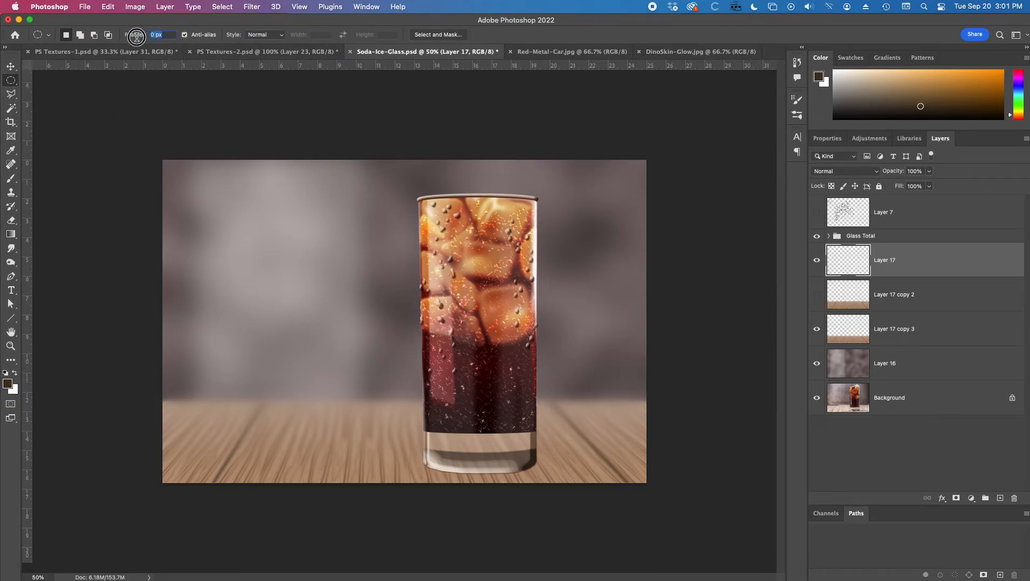
{"action": "left_click_drag", "start_coordinate": [135, 36], "coordinate": [142, 38]}
{"action": "left_click_drag", "start_coordinate": [383, 459], "coordinate": [539, 474]}
{"action": "key", "text": "super+plus"}
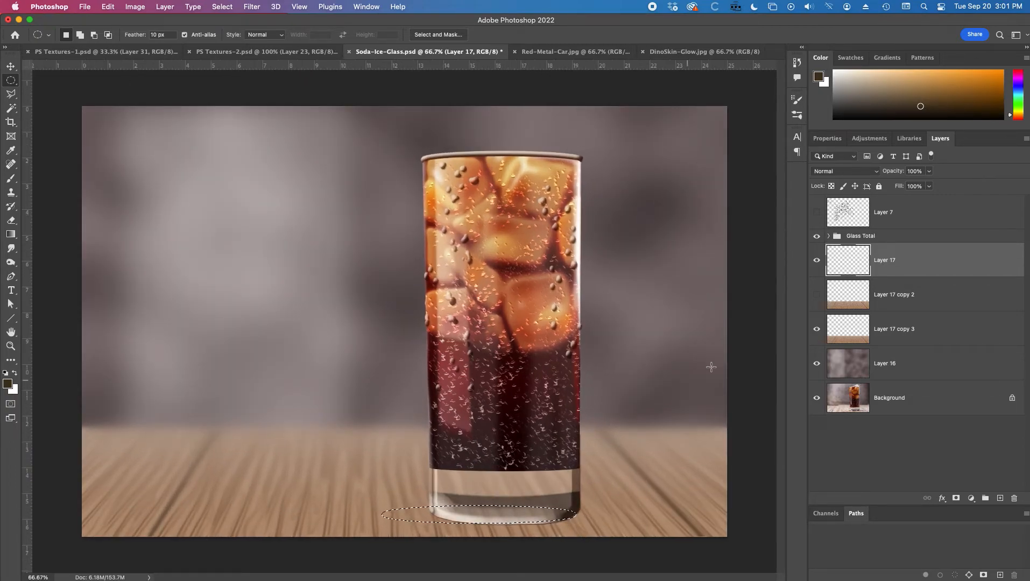
Step: Toggle the backdrop and tabletop layers' visibility to compare against the original photo
{"action": "left_click", "coordinate": [817, 365]}
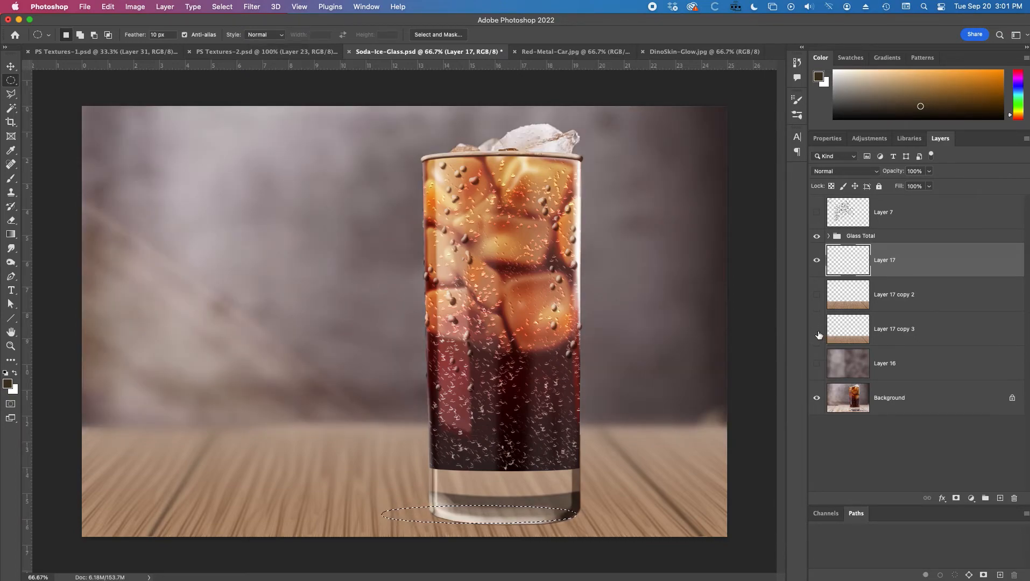
{"action": "left_click", "coordinate": [818, 331]}
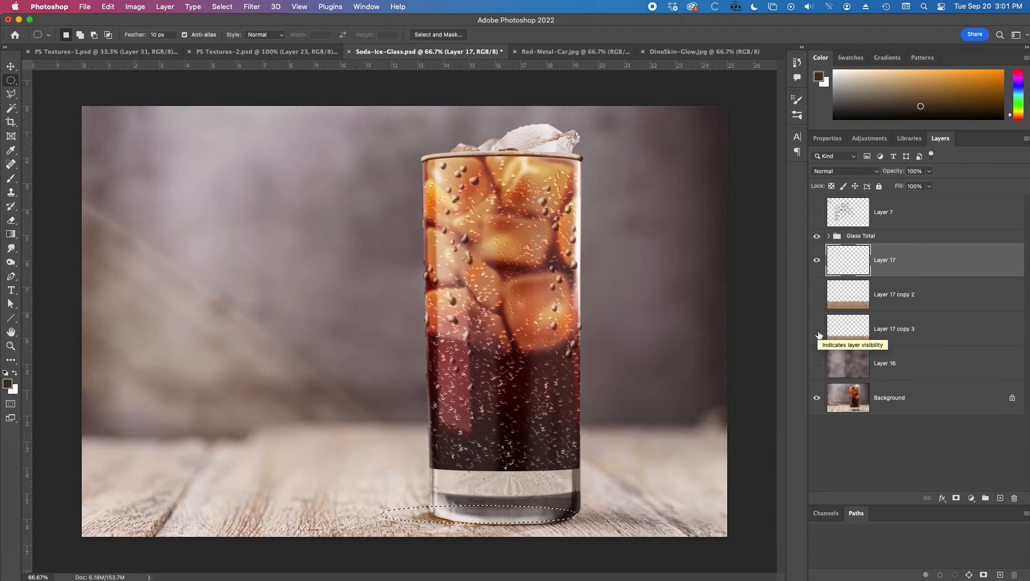
{"action": "left_click", "coordinate": [817, 330]}
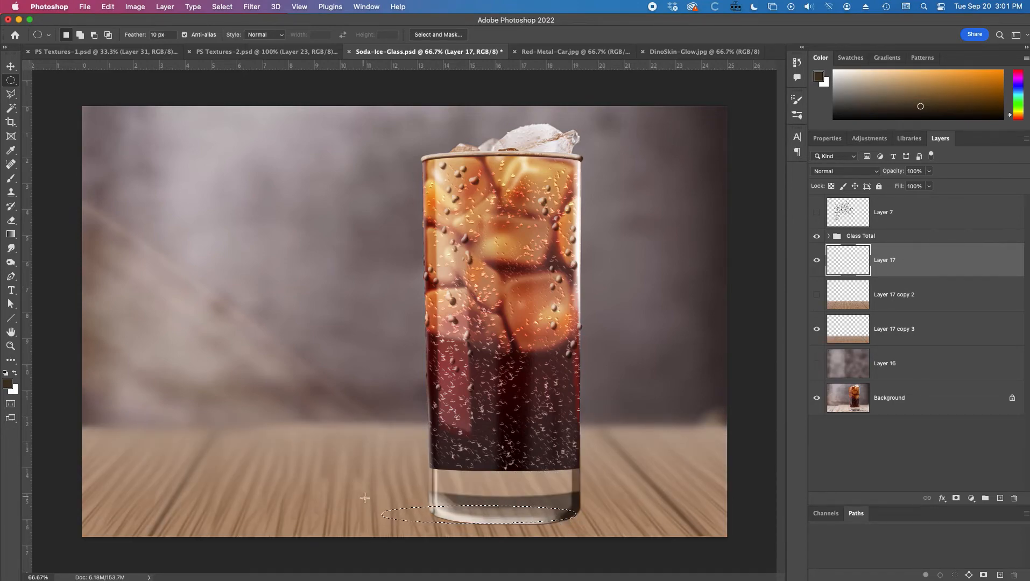
Step: Redraw a wider ellipse under the glass base, fill it as a dark shadow, and deselect
{"action": "left_click_drag", "start_coordinate": [376, 501], "coordinate": [597, 523]}
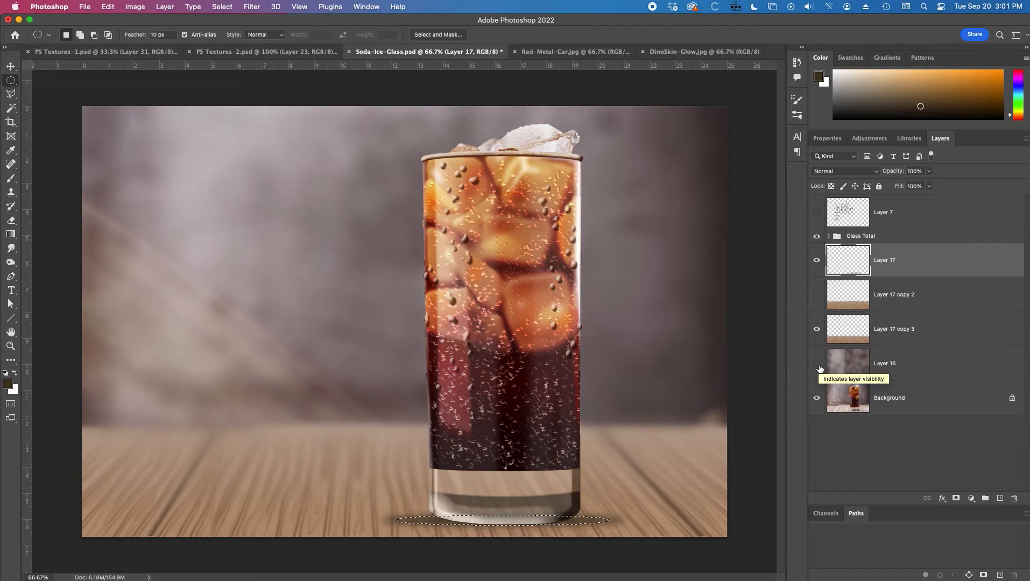
{"action": "key", "text": "super+d"}
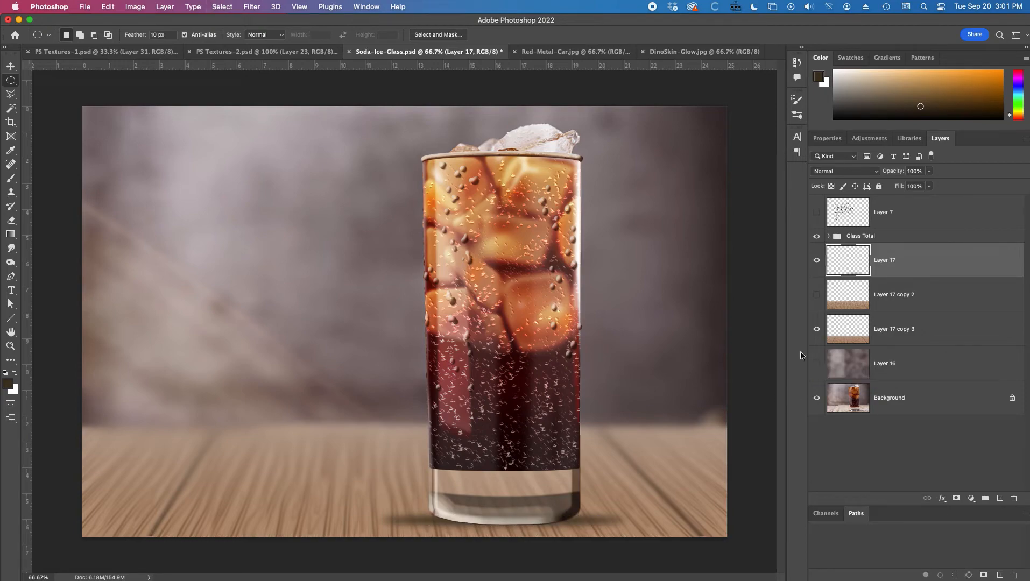
Step: Set the shadow layer's blend mode to Multiply and its opacity to 72%
{"action": "left_click", "coordinate": [860, 173]}
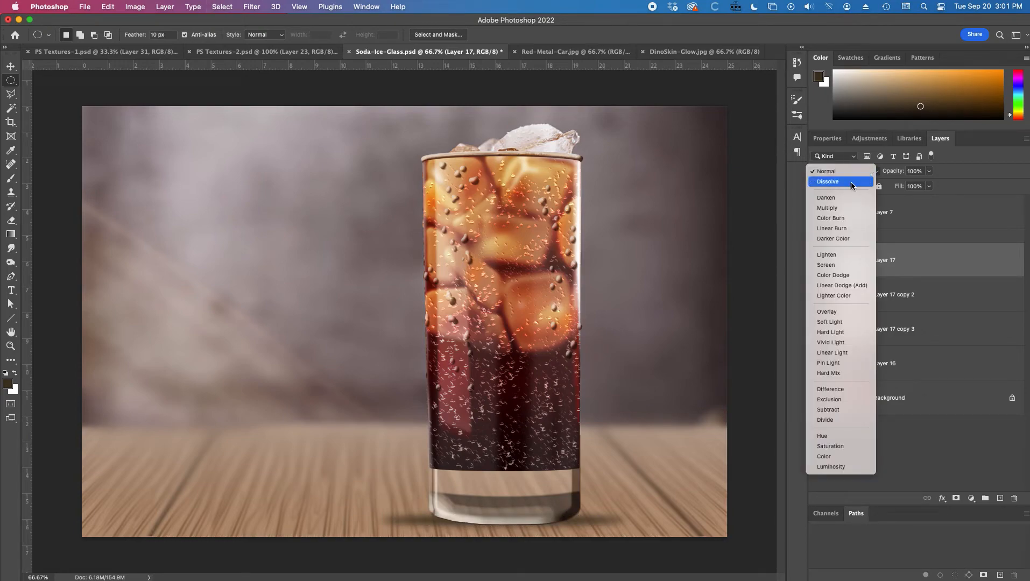
{"action": "left_click", "coordinate": [848, 209]}
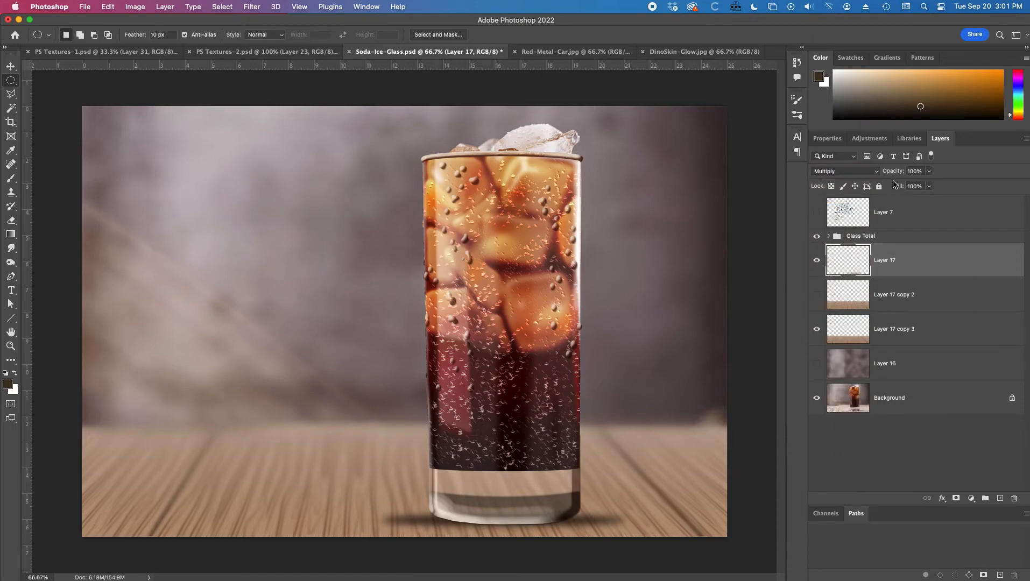
{"action": "left_click_drag", "start_coordinate": [897, 173], "coordinate": [881, 173]}
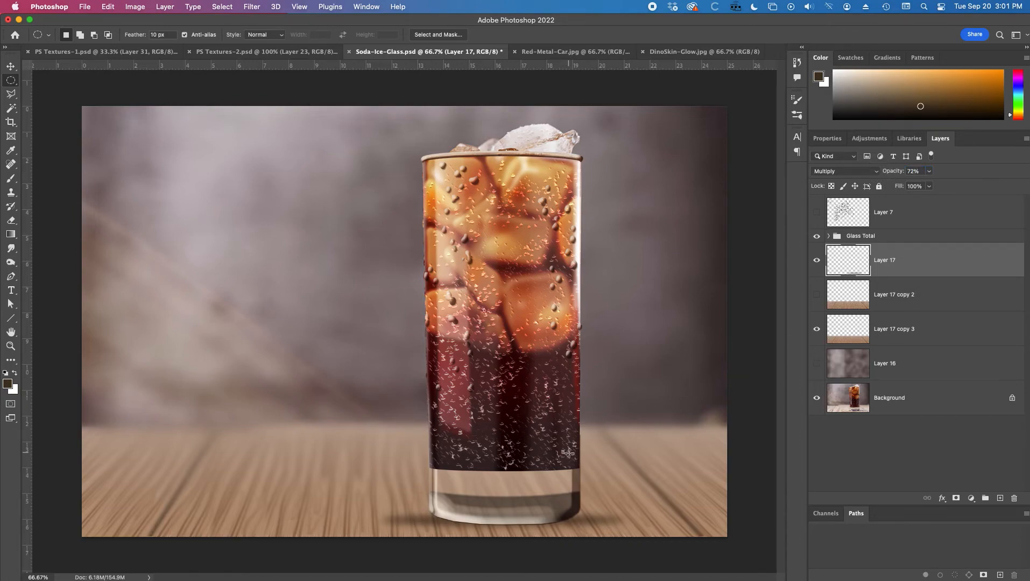
Step: Stretch the shadow vertically with Free Transform and nudge it slightly left under the glass
{"action": "key", "text": "super+t"}
{"action": "left_click_drag", "start_coordinate": [505, 506], "coordinate": [503, 499]}
{"action": "left_click_drag", "start_coordinate": [505, 534], "coordinate": [504, 536]}
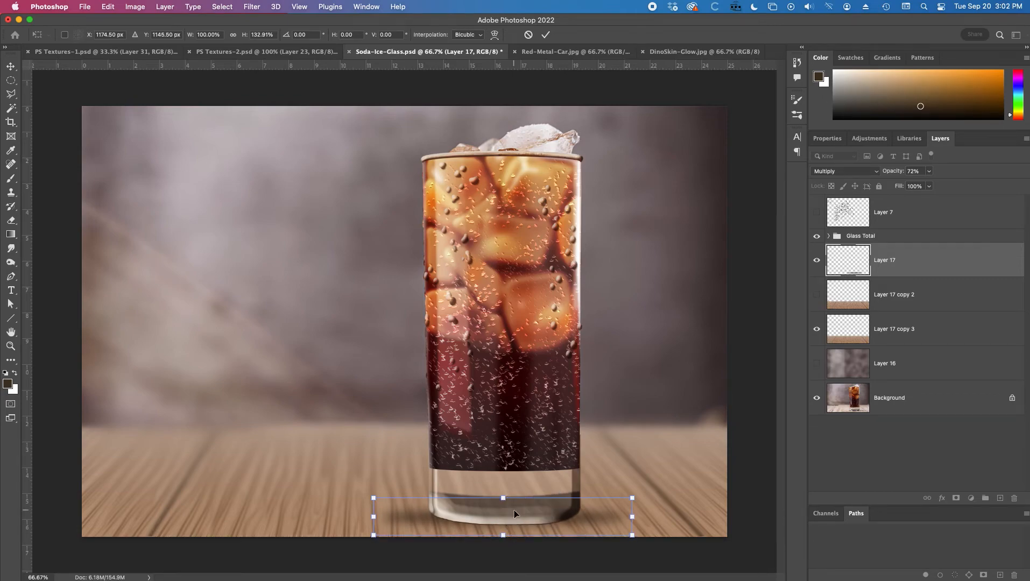
{"action": "key", "text": "Return"}
{"action": "key", "text": "m"}
{"action": "key", "text": "v"}
{"action": "left_click_drag", "start_coordinate": [539, 514], "coordinate": [531, 515]}
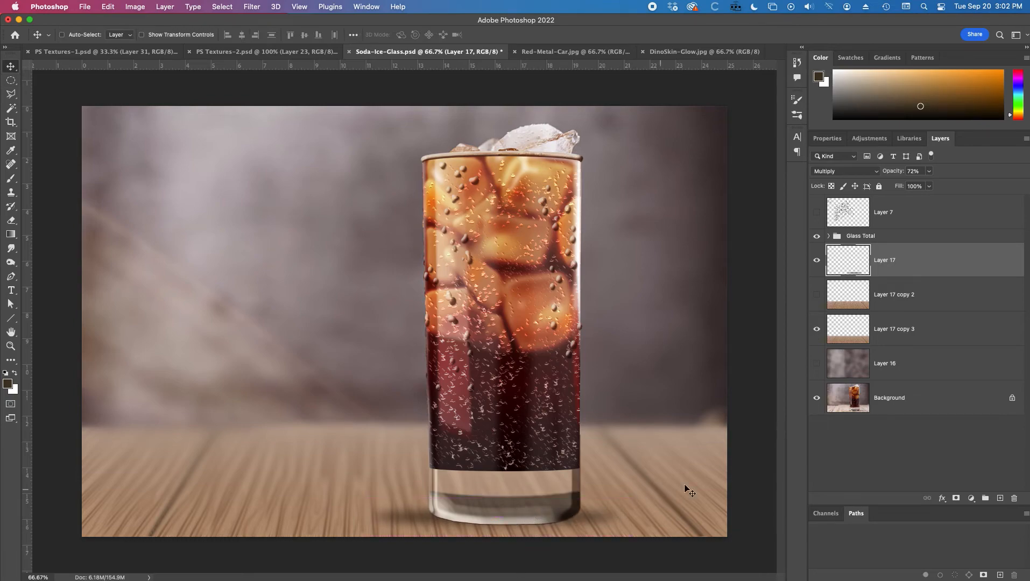
Step: Show the textured backdrop layer again and save the document
{"action": "left_click", "coordinate": [816, 364]}
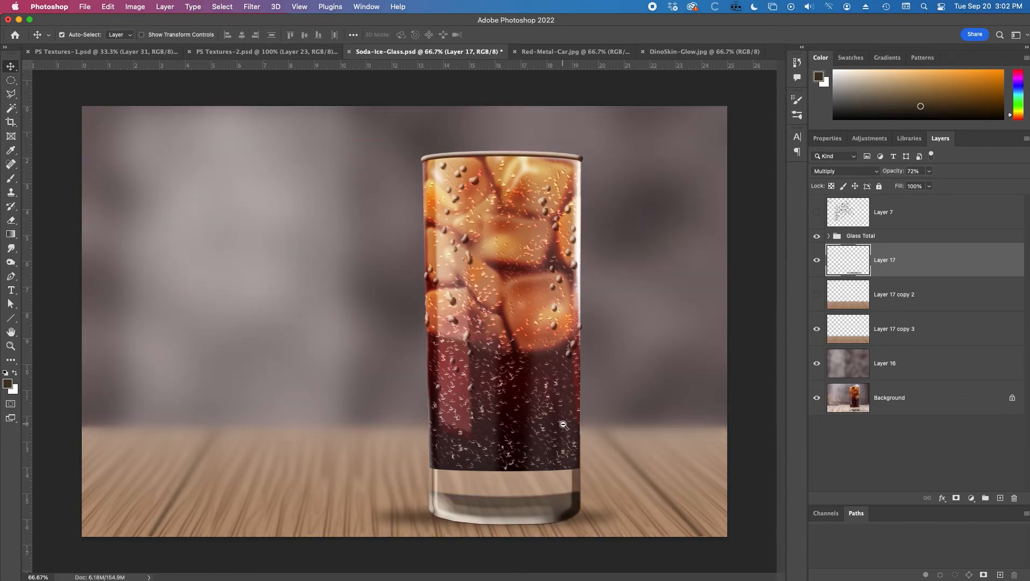
{"action": "key", "text": "super+minus"}
{"action": "key", "text": "super+plus"}
{"action": "left_click", "coordinate": [523, 495], "text": "alt"}
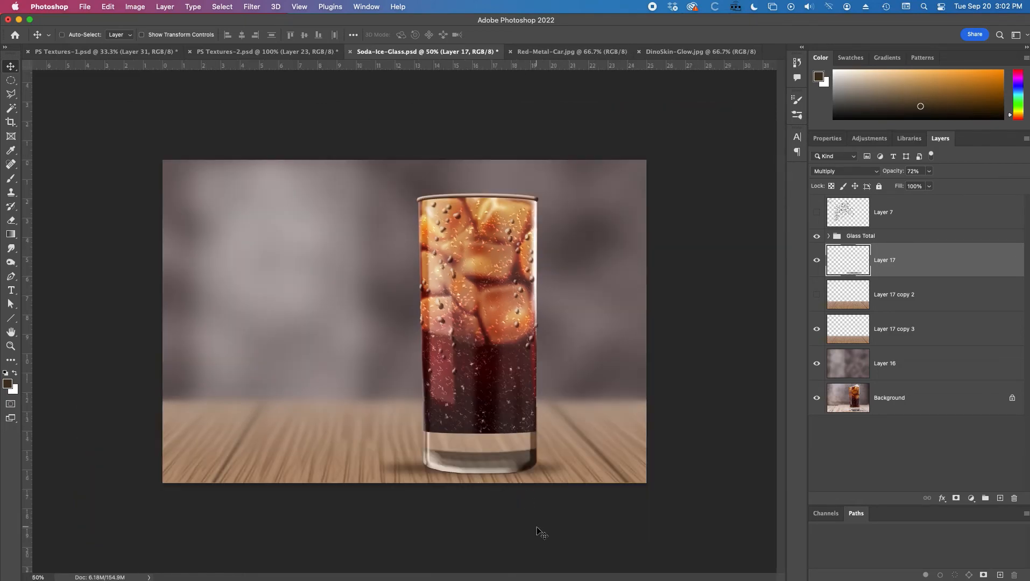
{"action": "key", "text": "super+s"}
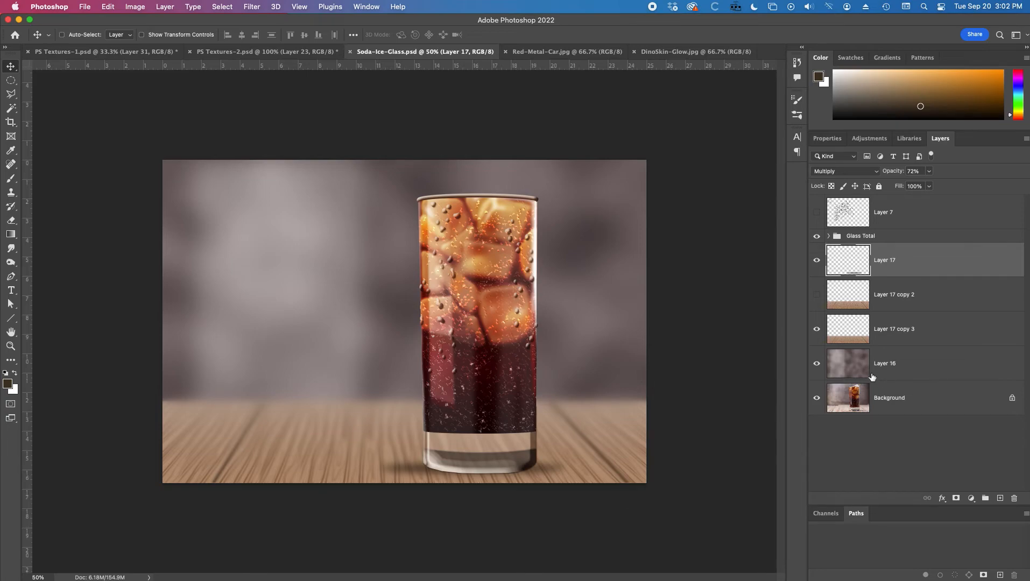
Step: Toggle layer visibilities to compare the original photo with the sharp and blurred tabletop versions
{"action": "left_click_drag", "start_coordinate": [816, 368], "coordinate": [816, 233]}
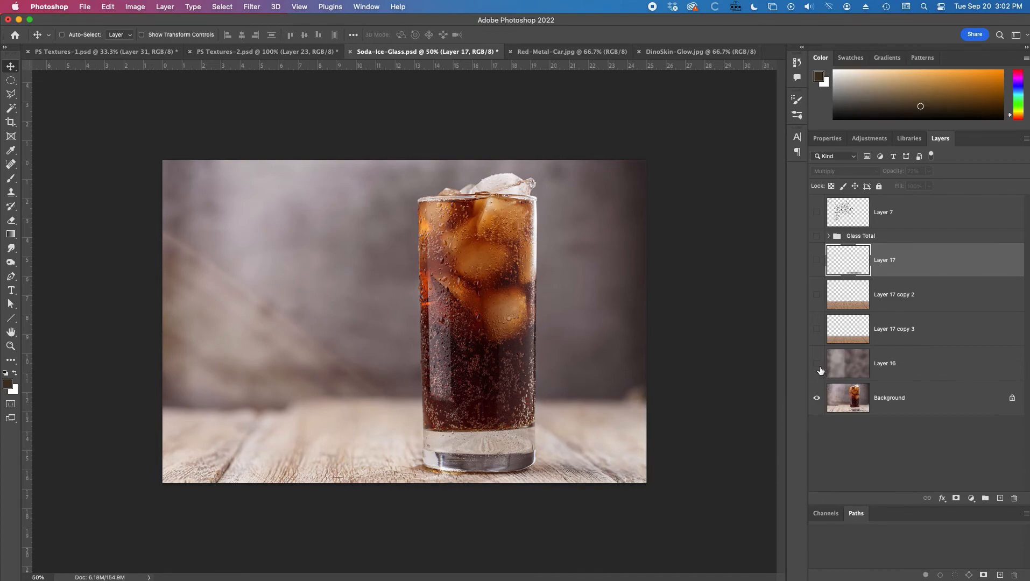
{"action": "left_click", "coordinate": [817, 295]}
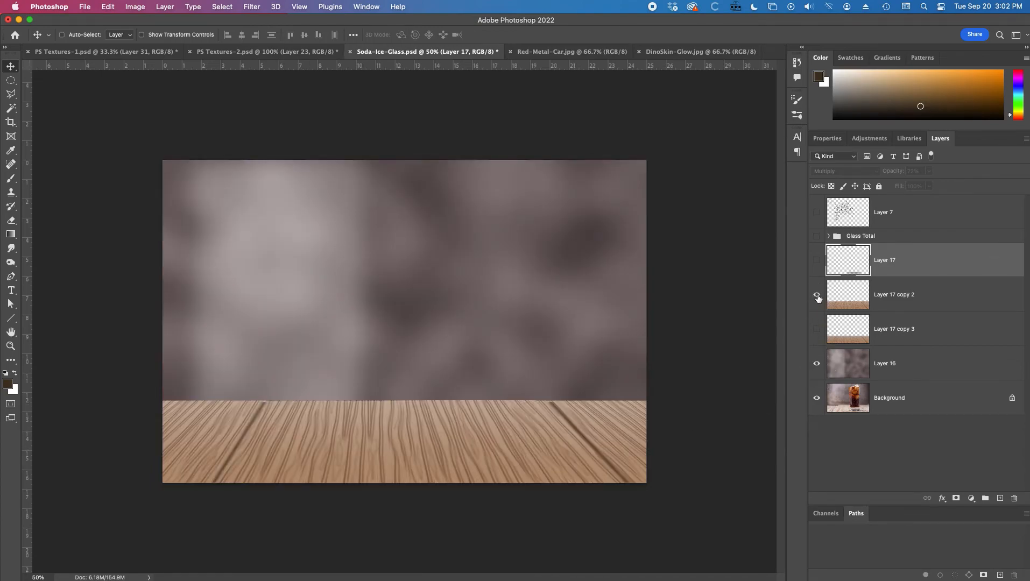
{"action": "left_click", "coordinate": [816, 260]}
{"action": "left_click", "coordinate": [817, 213]}
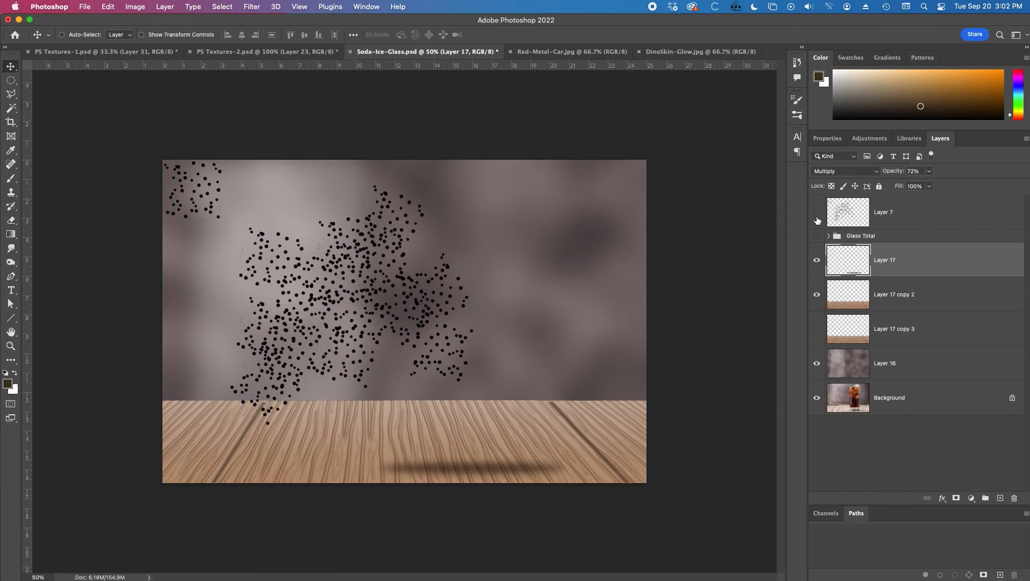
{"action": "left_click", "coordinate": [817, 236]}
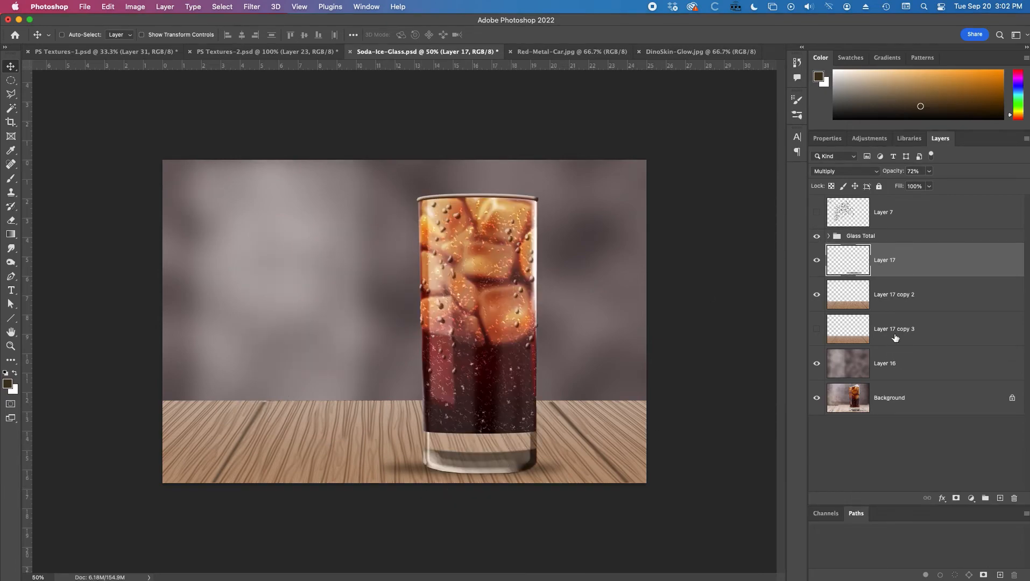
{"action": "left_click", "coordinate": [905, 306]}
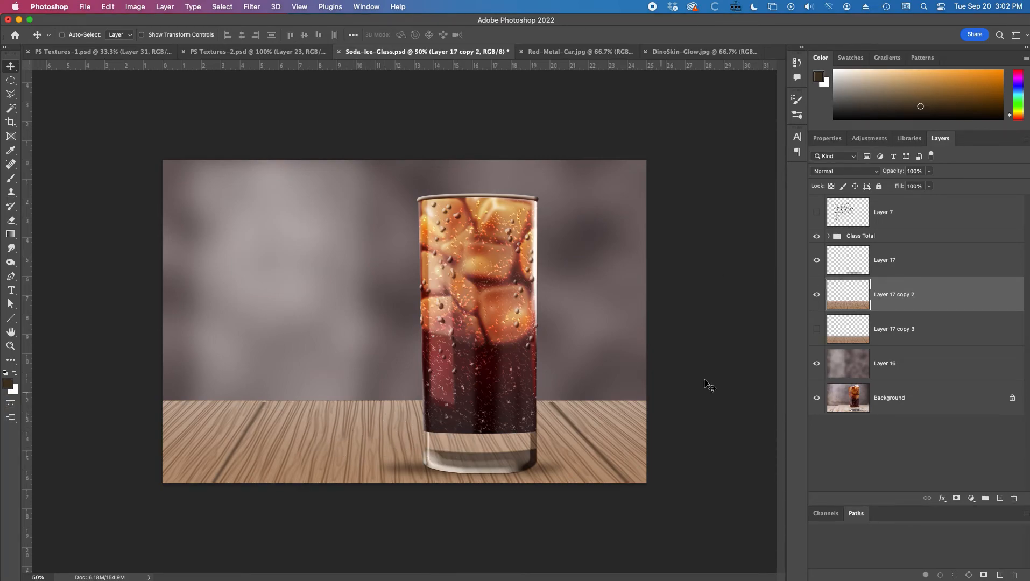
{"action": "left_click", "coordinate": [816, 295]}
{"action": "left_click", "coordinate": [816, 329]}
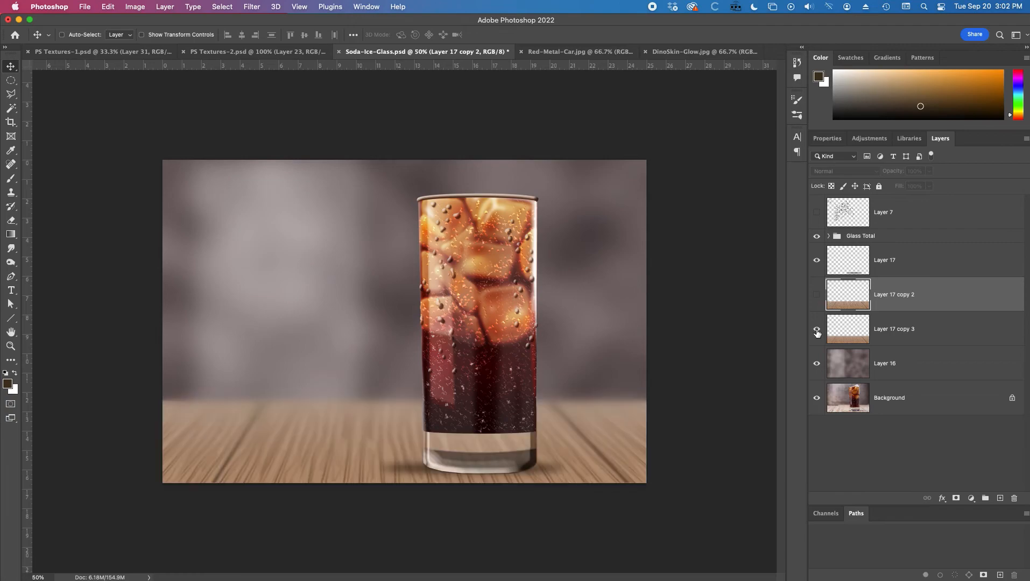
{"action": "left_click", "coordinate": [908, 331]}
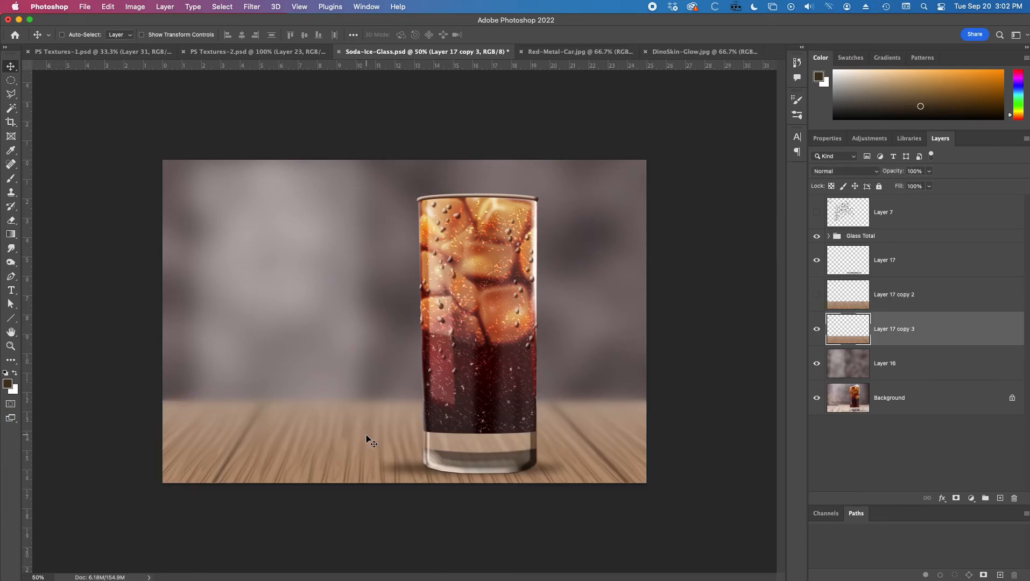
Step: Draw a large 43.2 px feathered ellipse around the glass base and add a new layer
{"action": "left_click", "coordinate": [11, 79]}
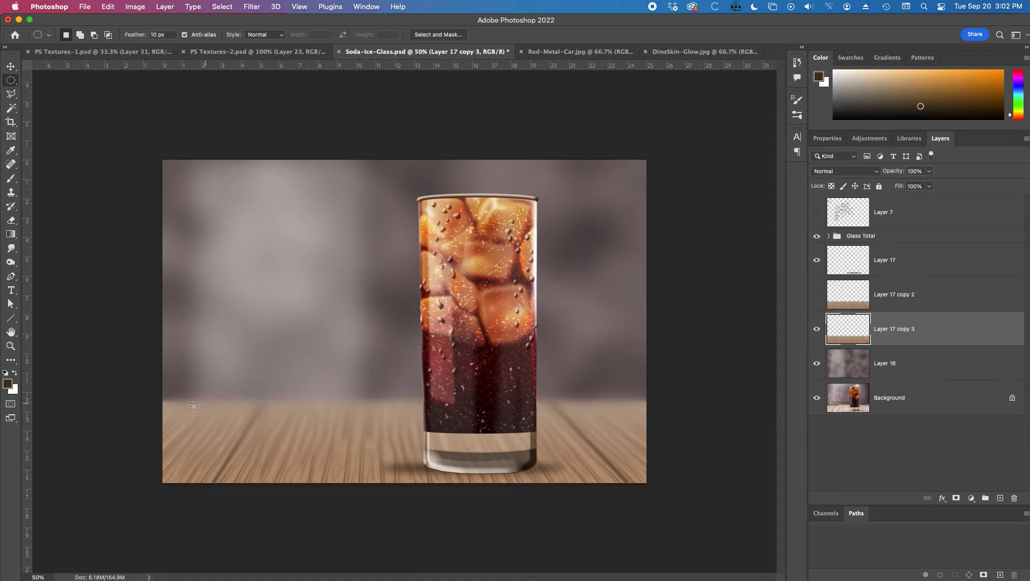
{"action": "left_click_drag", "start_coordinate": [135, 36], "coordinate": [311, 40]}
{"action": "left_click_drag", "start_coordinate": [181, 414], "coordinate": [642, 472]}
{"action": "left_click", "coordinate": [1000, 498]}
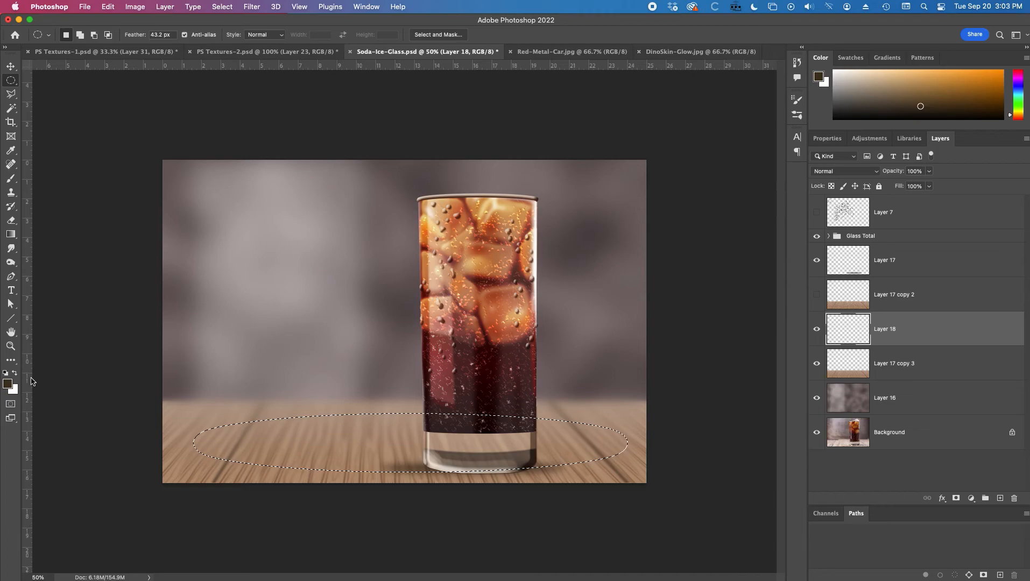
Step: Set the background color to a pale yellow, fbf6cb
{"action": "left_click", "coordinate": [13, 390]}
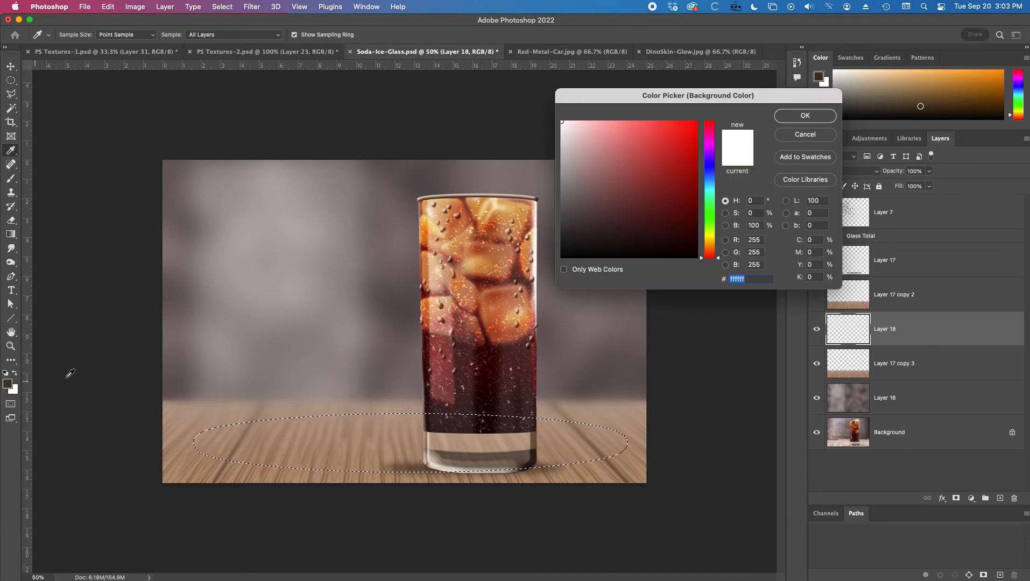
{"action": "left_click", "coordinate": [709, 235]}
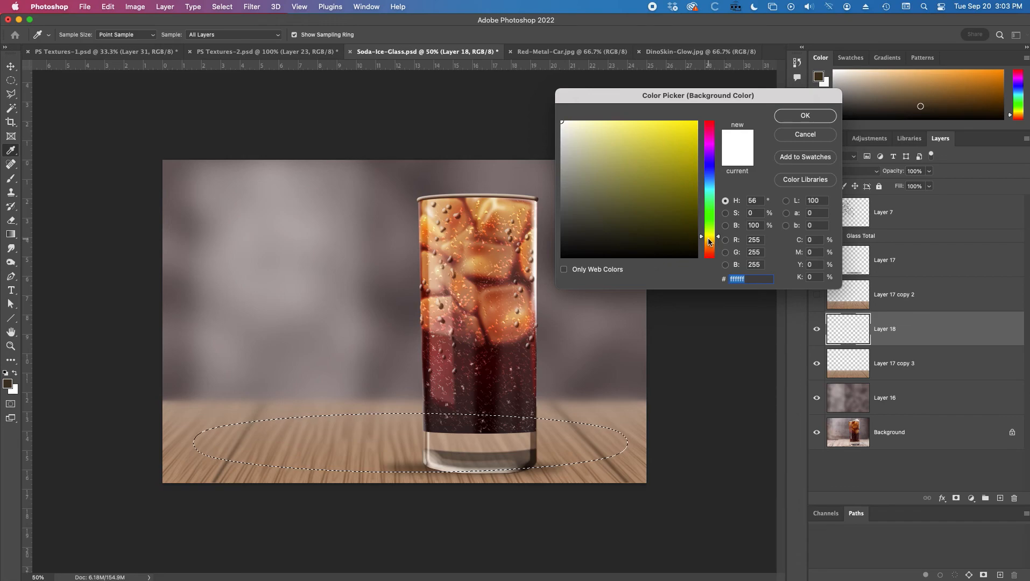
{"action": "left_click", "coordinate": [710, 238]}
{"action": "left_click", "coordinate": [583, 133]}
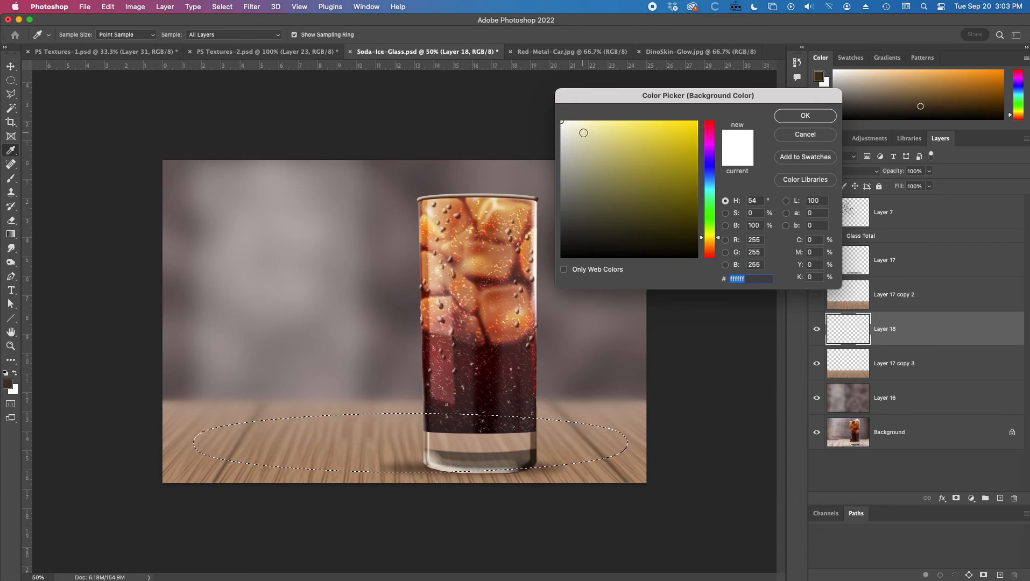
{"action": "left_click", "coordinate": [584, 120]}
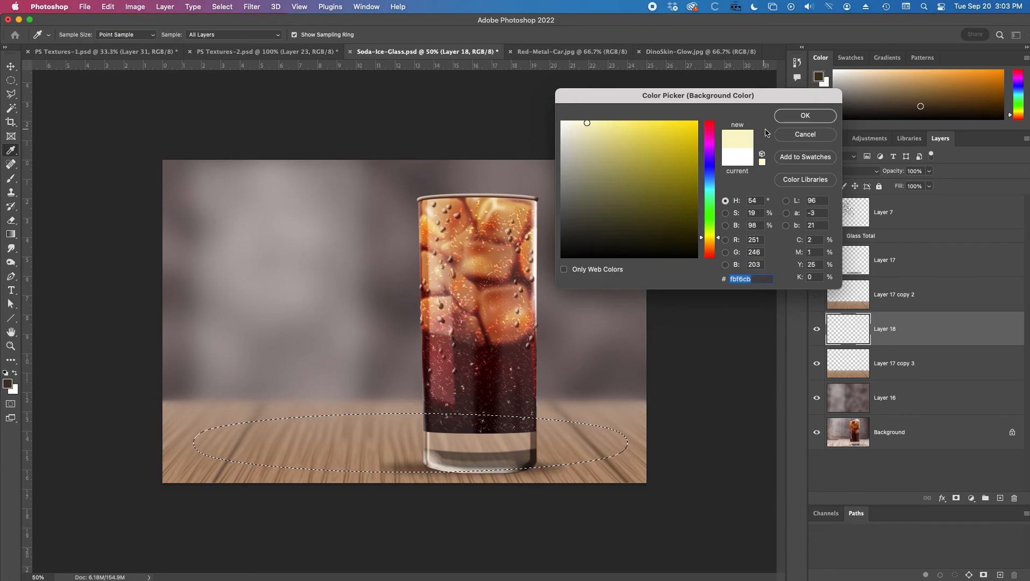
{"action": "left_click", "coordinate": [805, 115]}
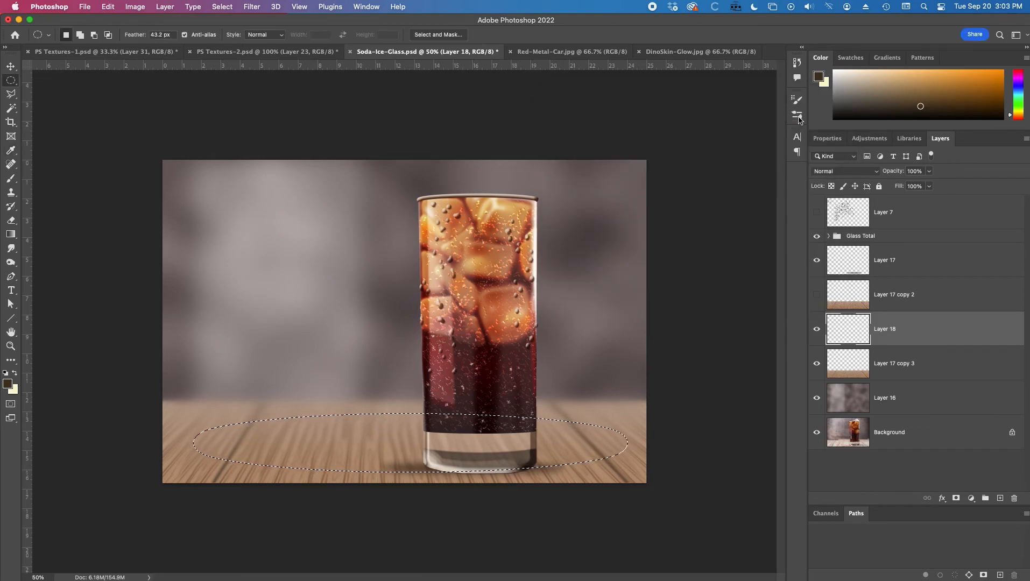
Step: Fill the feathered ellipse on the new layer with the pale yellow background color and deselect
{"action": "key", "text": "alt+BackSpace"}
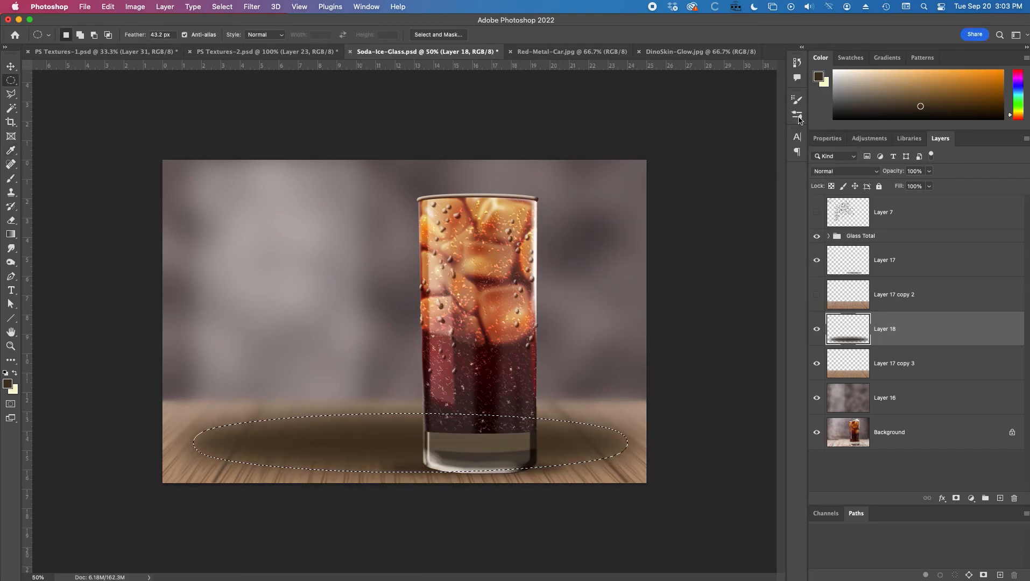
{"action": "key", "text": "super+z"}
{"action": "key", "text": "super+BackSpace"}
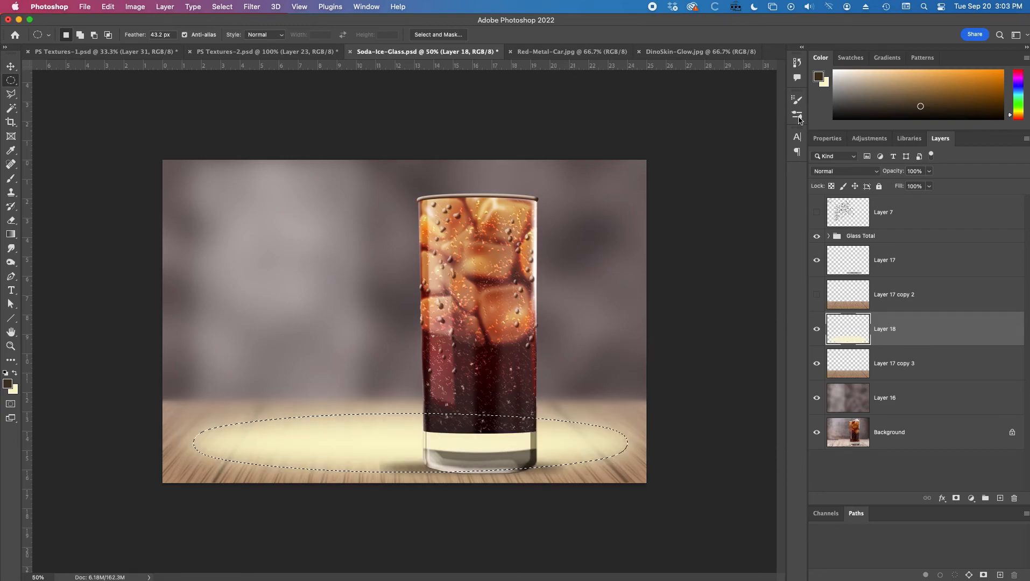
{"action": "key", "text": "super+d"}
Step: Set the glow layer's blend mode to Screen and its opacity to 45%
{"action": "left_click", "coordinate": [868, 171]}
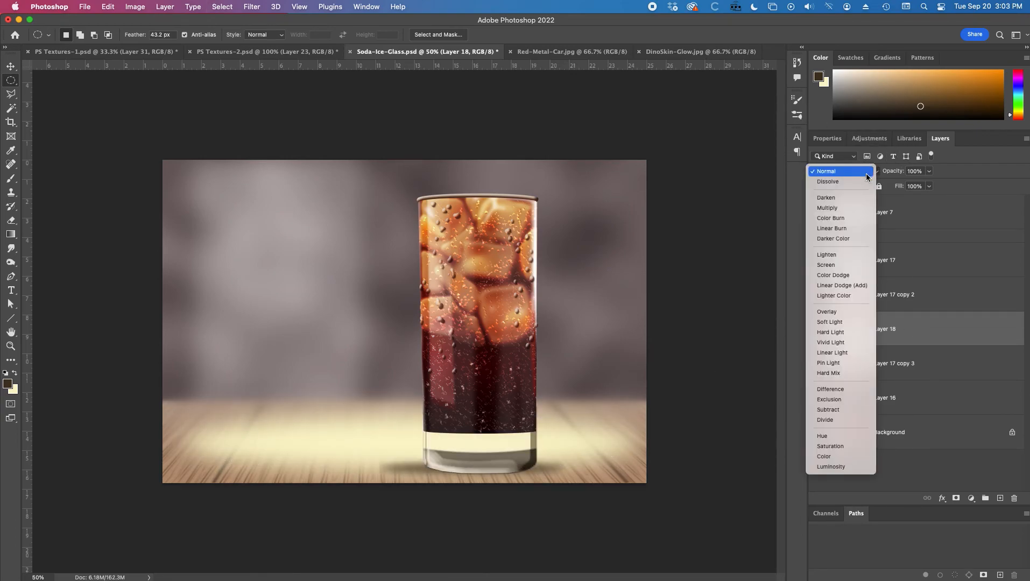
{"action": "left_click", "coordinate": [840, 266]}
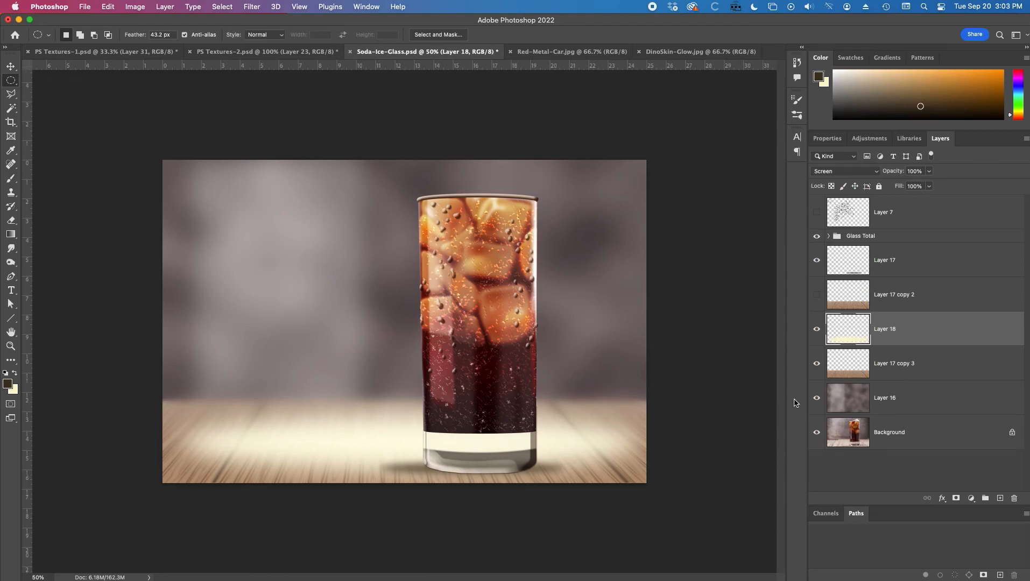
{"action": "left_click_drag", "start_coordinate": [892, 171], "coordinate": [862, 175]}
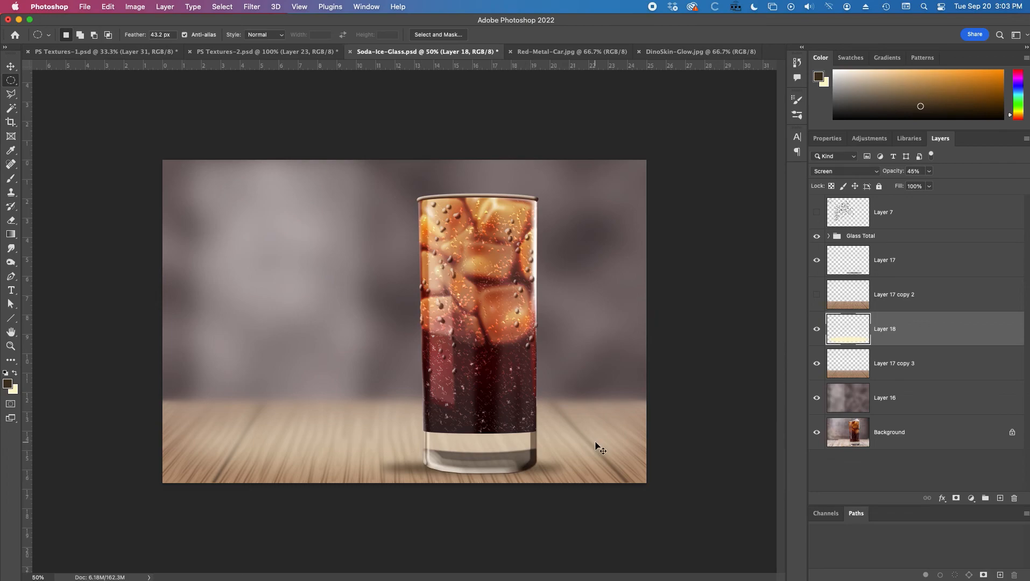
Step: Free-transform the glow layer slightly wider than the canvas and nudge it up a little
{"action": "key", "text": "ctrl+t"}
{"action": "left_click_drag", "start_coordinate": [163, 484], "coordinate": [148, 485]}
{"action": "left_click_drag", "start_coordinate": [647, 486], "coordinate": [660, 492]}
{"action": "left_click_drag", "start_coordinate": [404, 492], "coordinate": [404, 494]}
{"action": "key", "text": "Return"}
{"action": "key", "text": "m"}
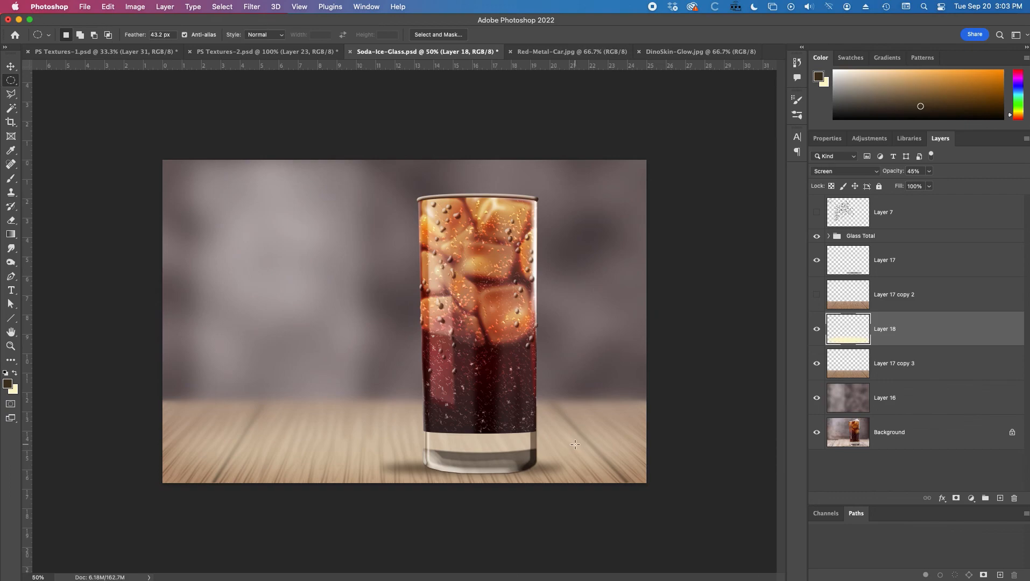
{"action": "key", "text": "v"}
{"action": "mouse_move", "coordinate": [576, 445]}
{"action": "left_mouse_down"}
{"action": "mouse_move", "coordinate": [568, 443]}
{"action": "mouse_move", "coordinate": [598, 368]}
{"action": "mouse_move", "coordinate": [549, 344]}
{"action": "mouse_move", "coordinate": [572, 435]}
{"action": "mouse_move", "coordinate": [582, 437]}
{"action": "left_mouse_up"}
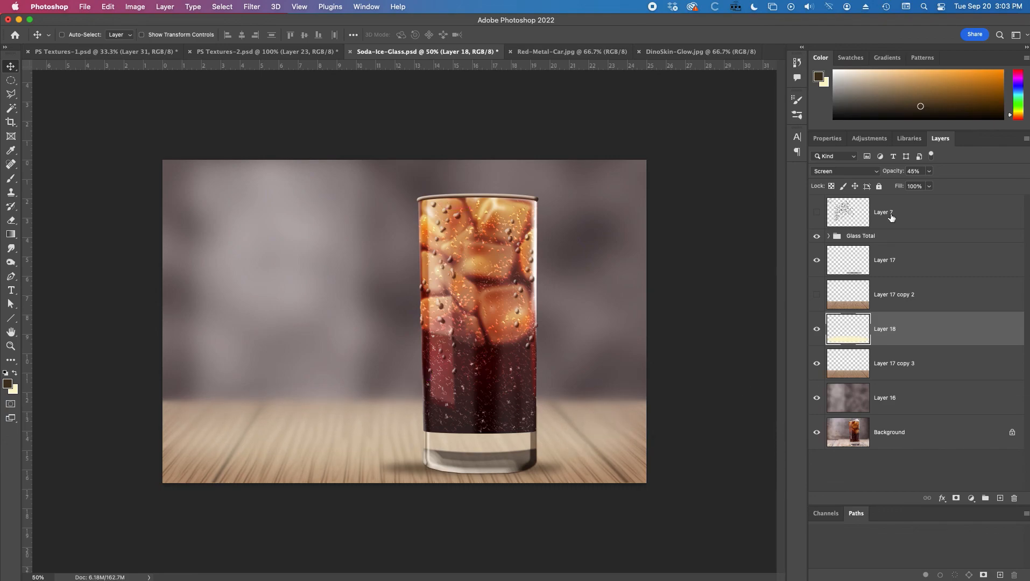
Step: Raise the glow layer's opacity to 49%
{"action": "left_click_drag", "start_coordinate": [890, 171], "coordinate": [893, 172]}
{"action": "key", "text": "super+minus"}
{"action": "key", "text": "super+equal"}
Step: Toggle layer visibilities to compare the composite with the original photo and save the document
{"action": "left_click_drag", "start_coordinate": [817, 401], "coordinate": [810, 338]}
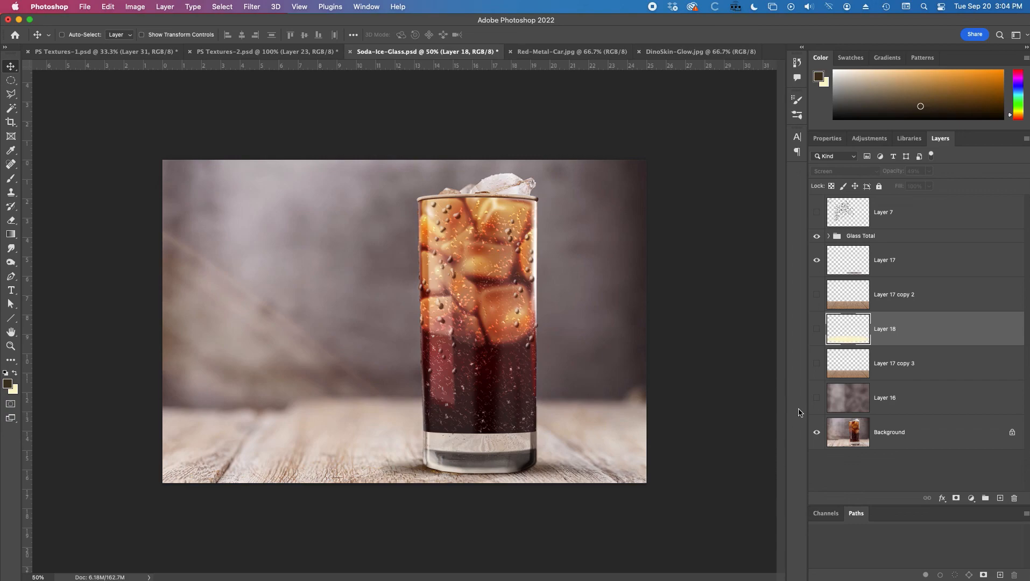
{"action": "left_click", "coordinate": [817, 398]}
{"action": "left_click", "coordinate": [817, 364]}
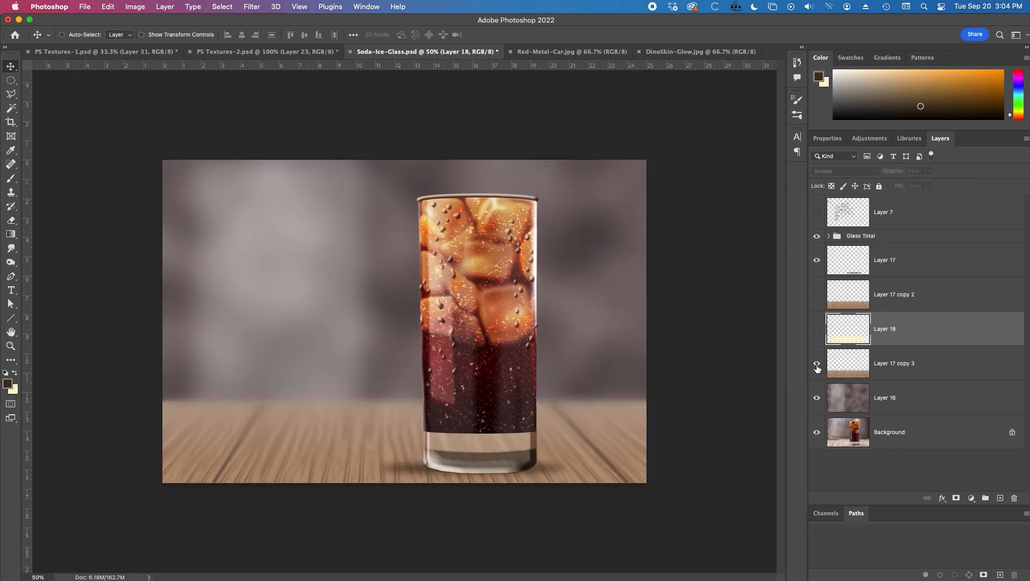
{"action": "left_click", "coordinate": [818, 329]}
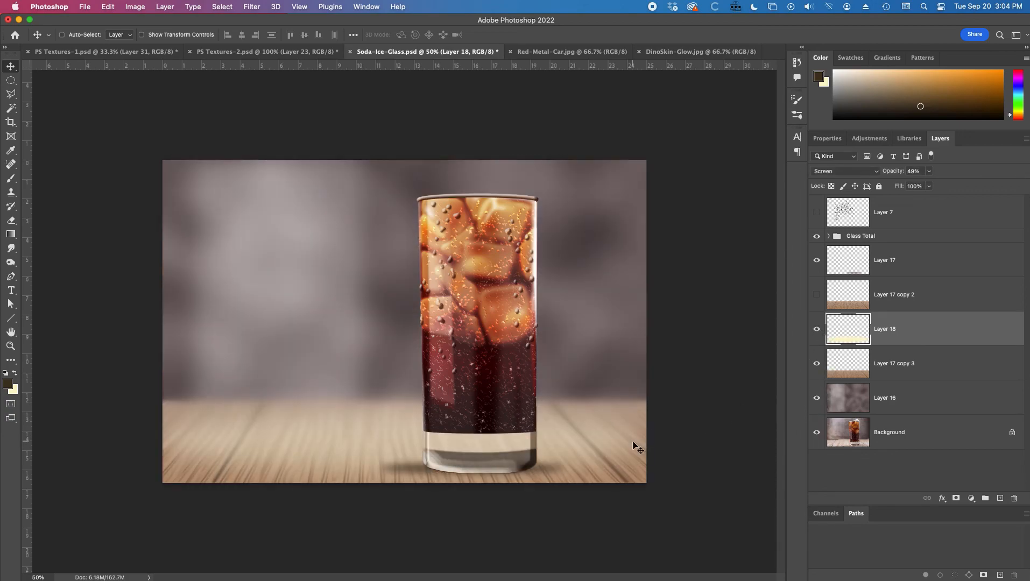
{"action": "key", "text": "super+s"}
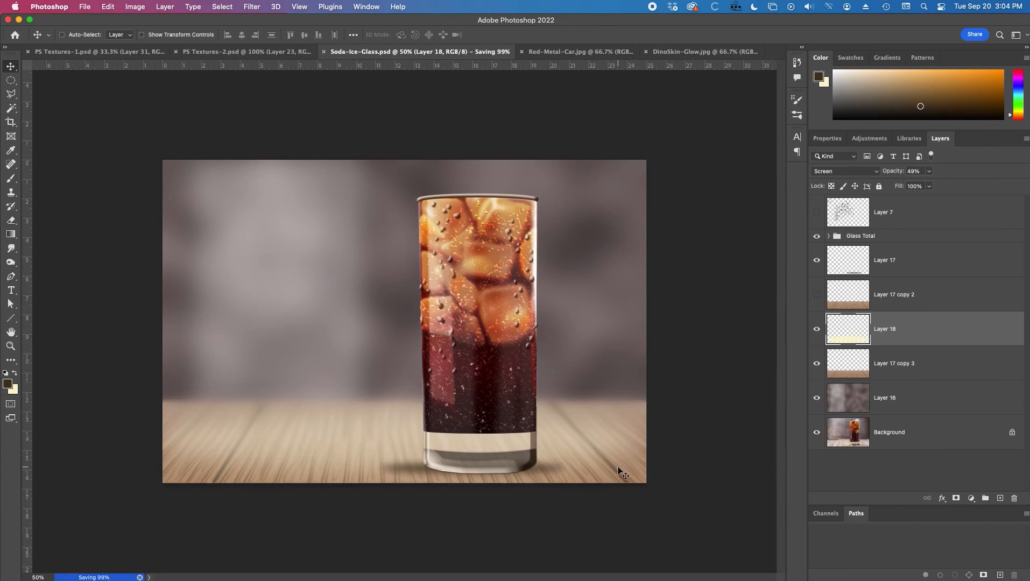